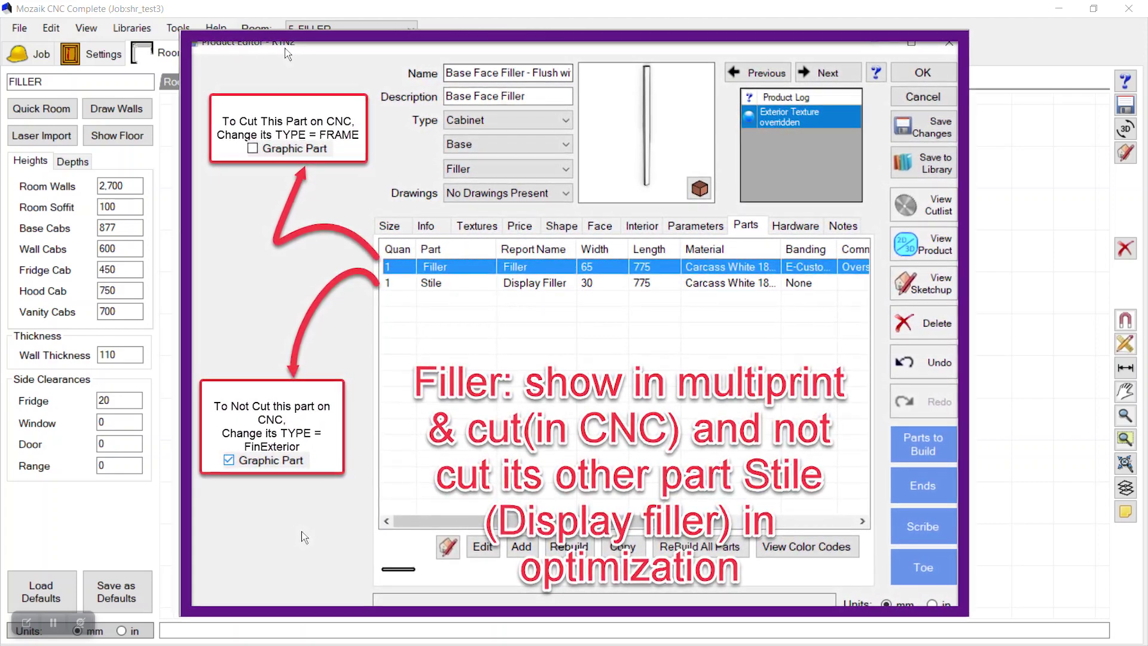
Draw a trial set of room walls, entering 2000 for wall 2's length.
{"action": "left_click", "coordinate": [118, 109]}
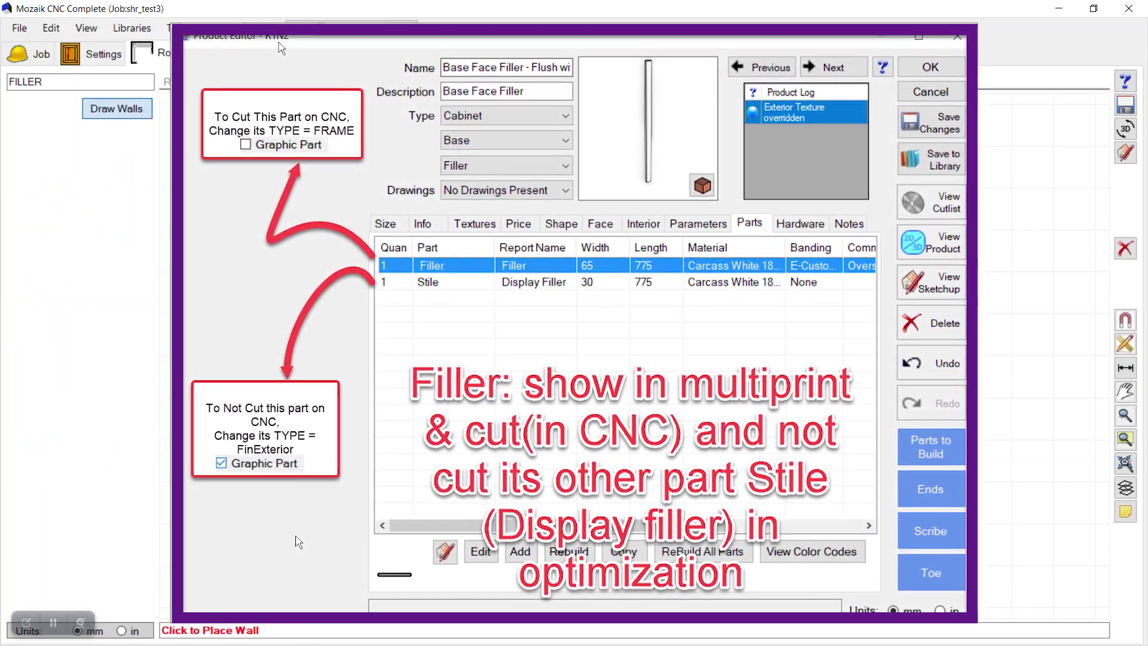
{"action": "left_click", "coordinate": [294, 537]}
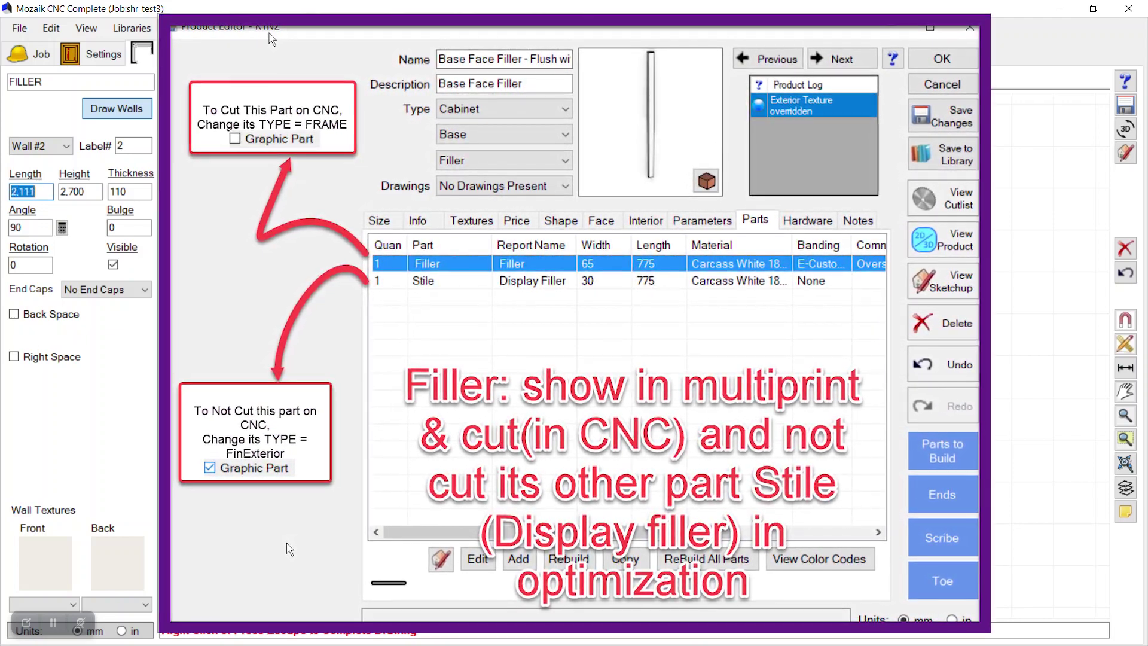
{"action": "left_click", "coordinate": [288, 550]}
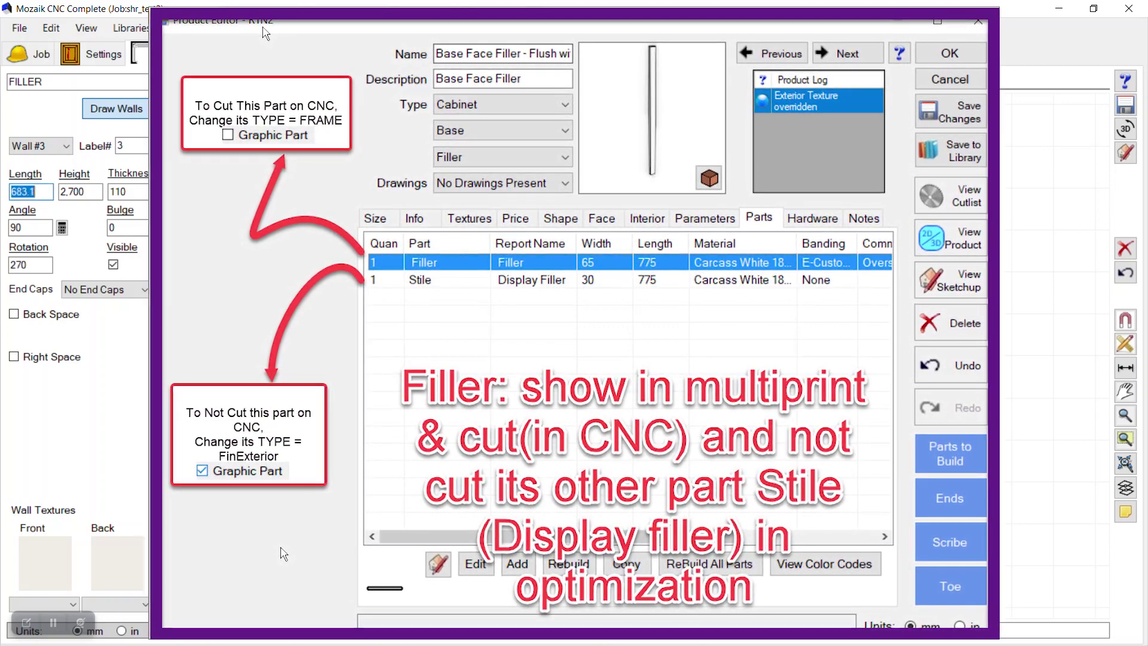
{"action": "left_click", "coordinate": [284, 554]}
{"action": "left_click", "coordinate": [281, 556]}
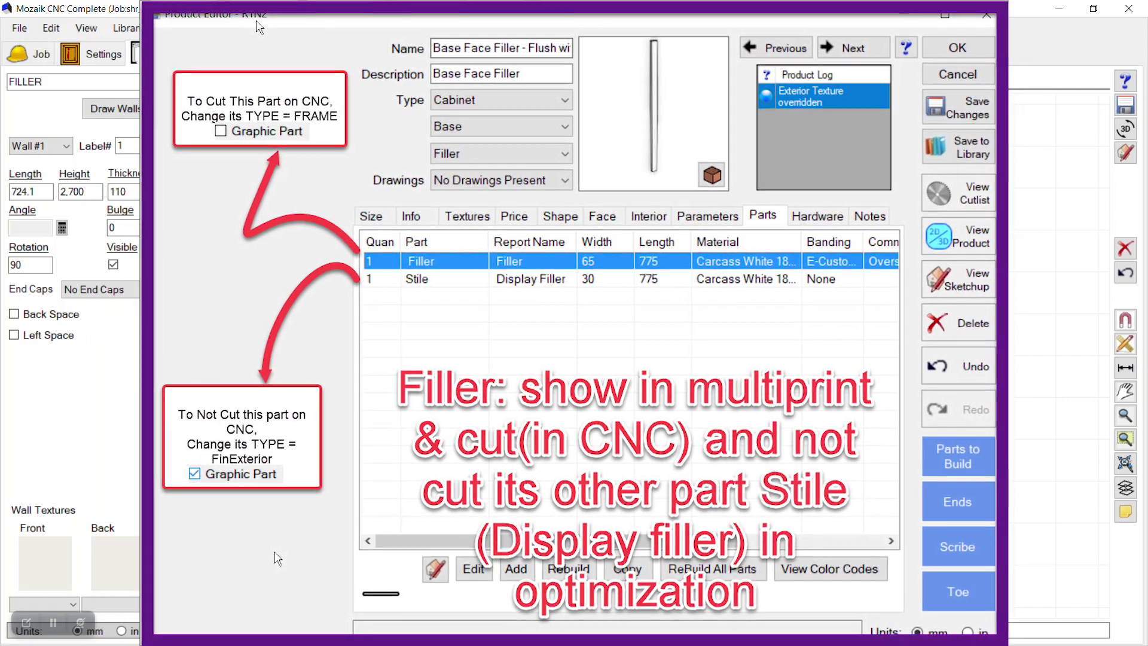
{"action": "left_click", "coordinate": [276, 560]}
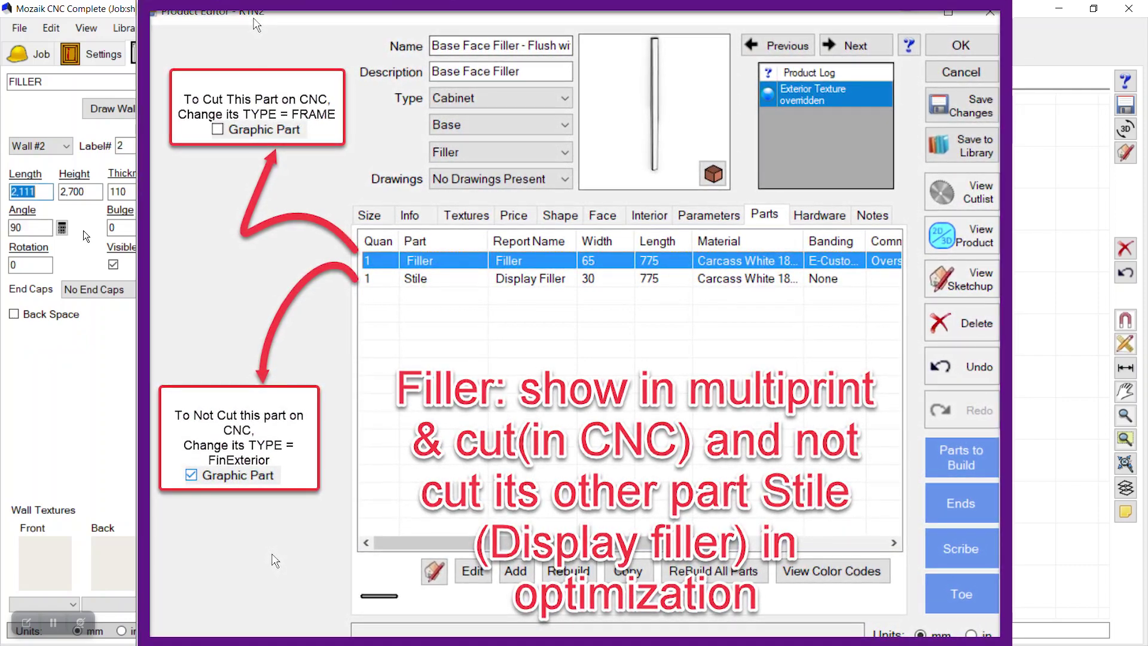
{"action": "type", "text": "2000"}
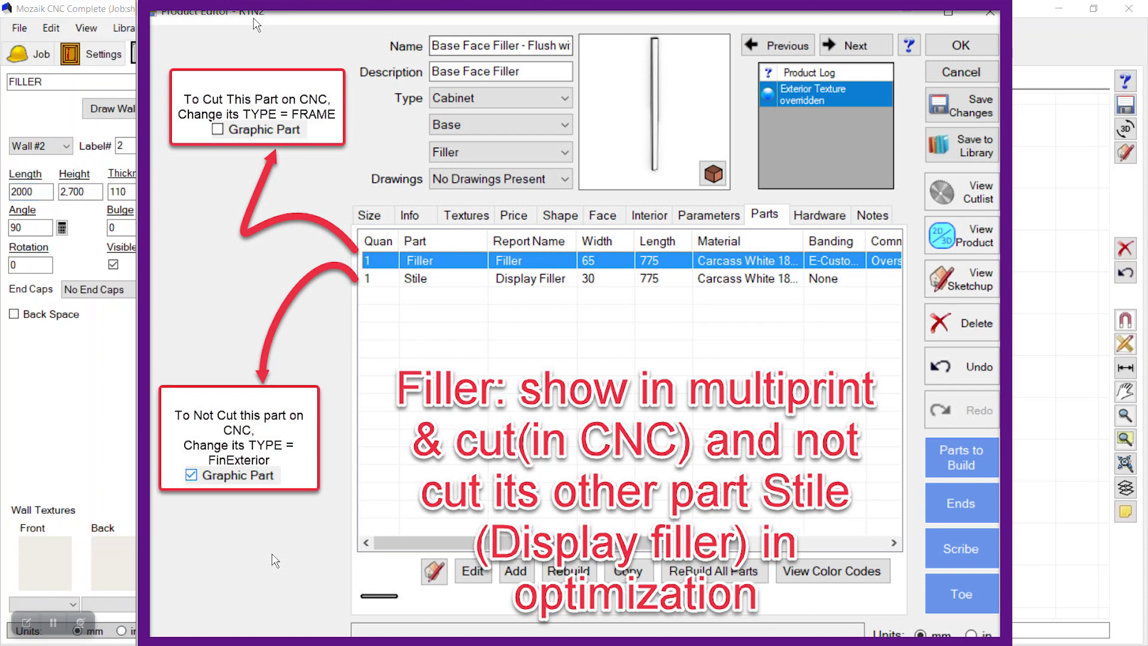
{"action": "left_click", "coordinate": [276, 560]}
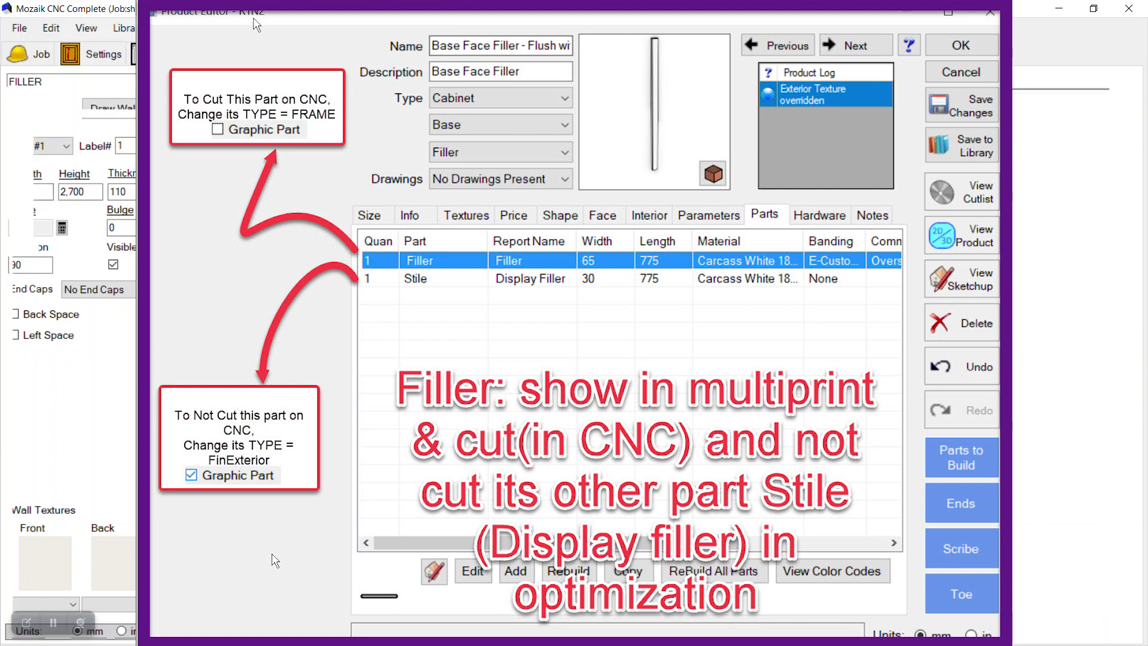
{"action": "key", "text": "Escape"}
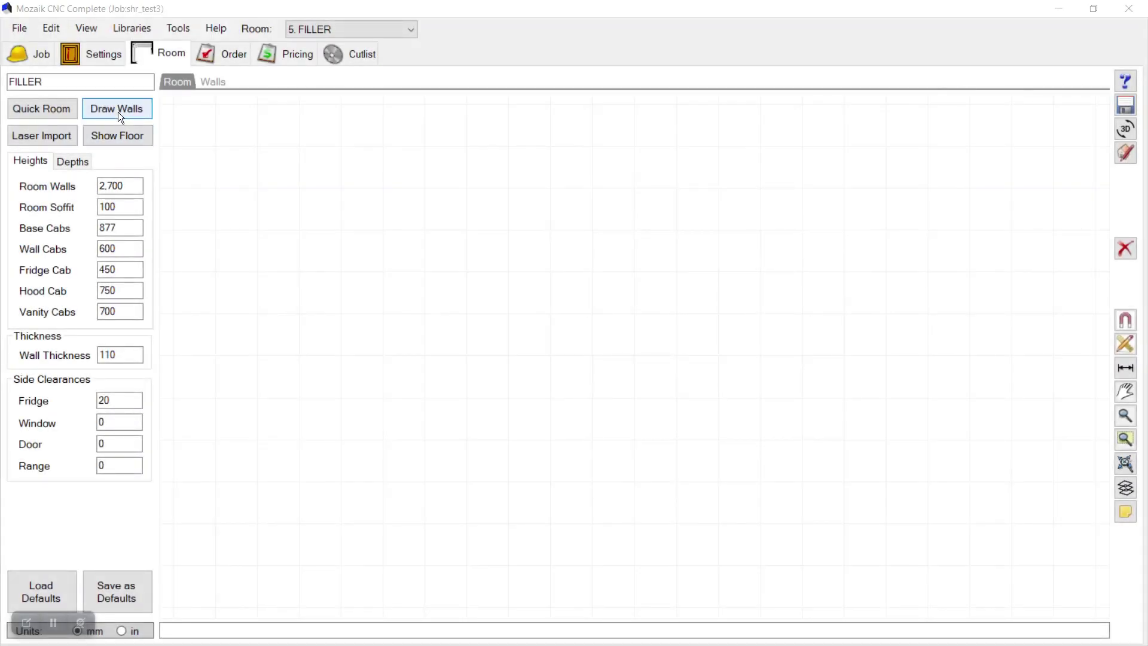
Draw the left, back and right walls of the U-shaped FILLER room.
{"action": "left_click", "coordinate": [117, 113]}
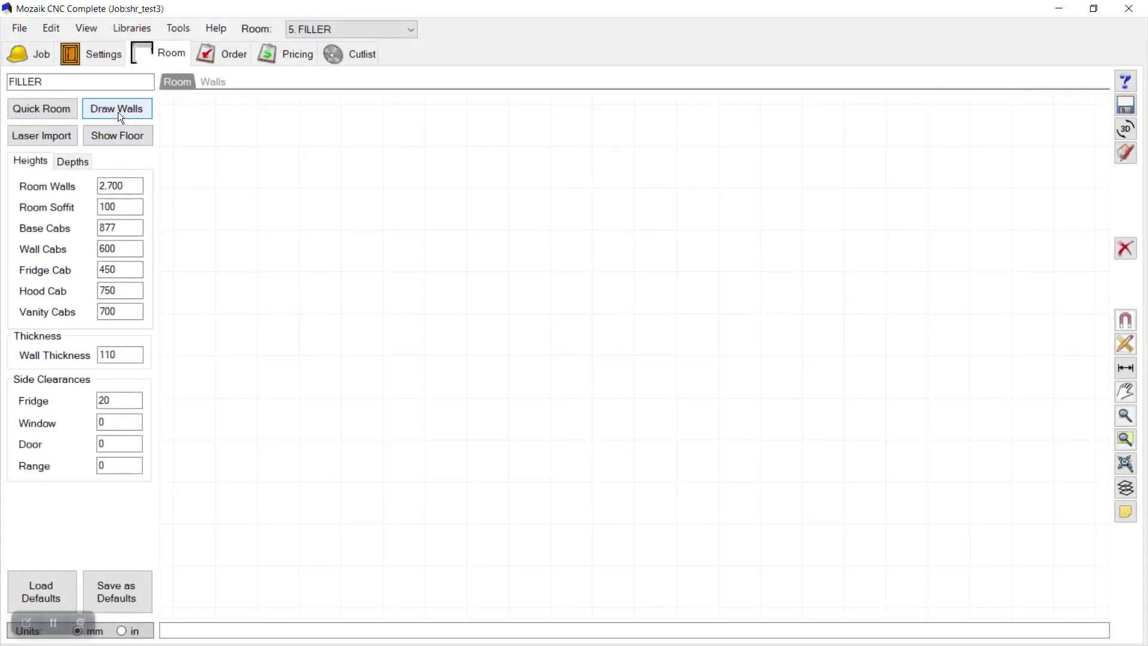
{"action": "left_click", "coordinate": [404, 317]}
{"action": "left_click", "coordinate": [403, 210]}
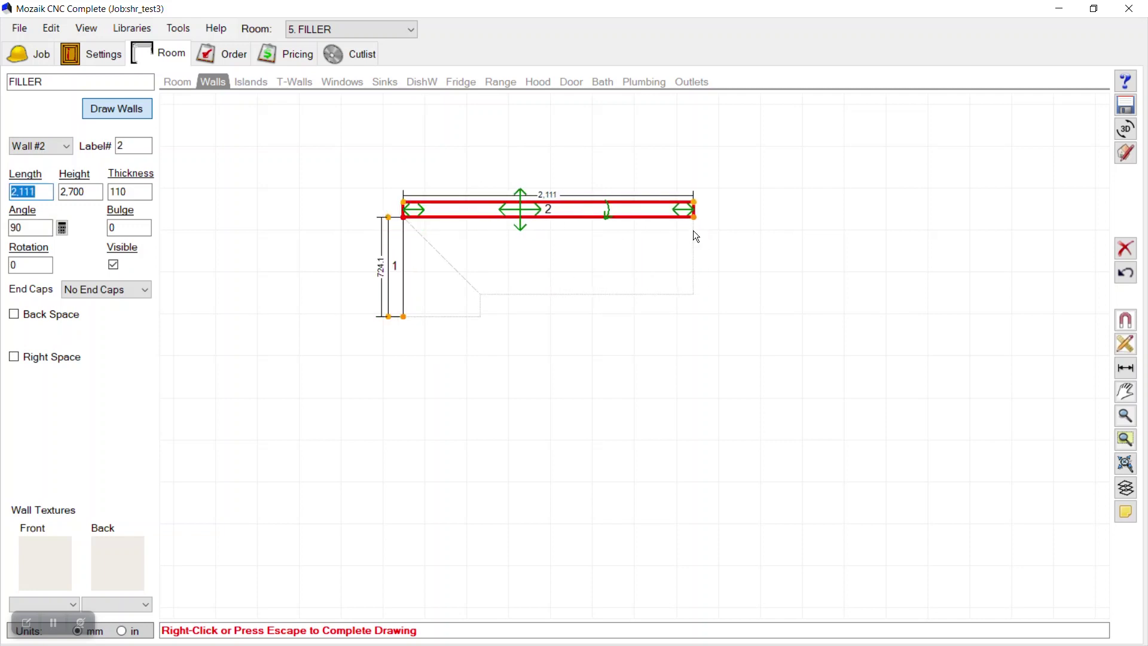
{"action": "left_click", "coordinate": [693, 231]}
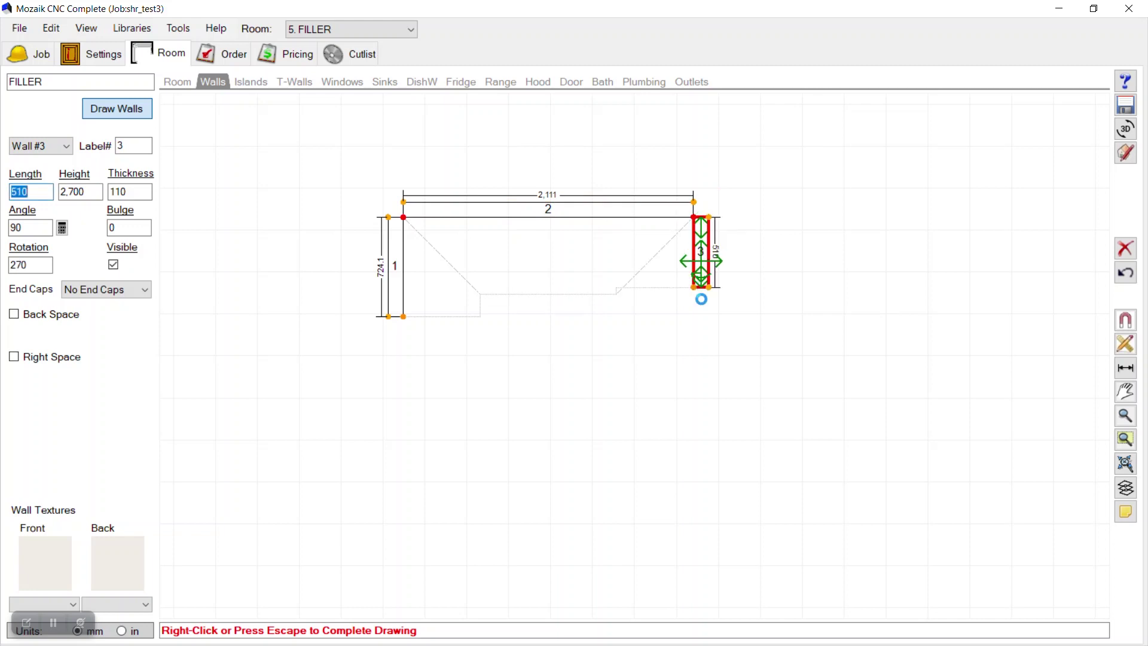
{"action": "left_click", "coordinate": [700, 311]}
{"action": "key", "text": "Escape"}
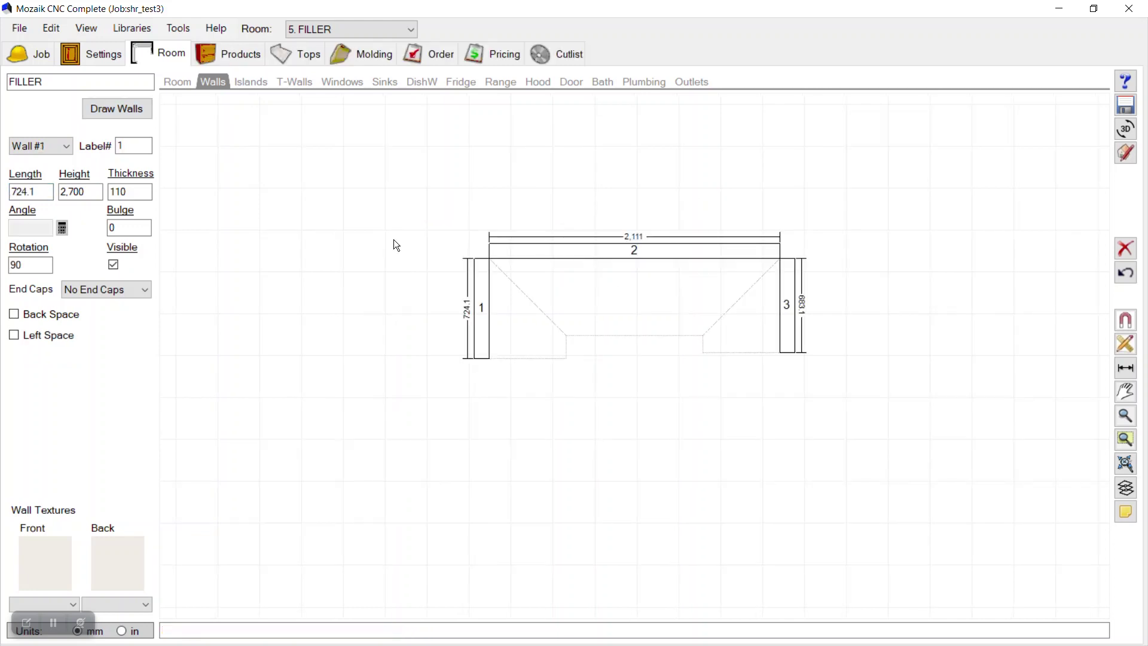
Set the back wall to 2000 long, stretched equally at both ends, then show the product library.
{"action": "left_click", "coordinate": [552, 248]}
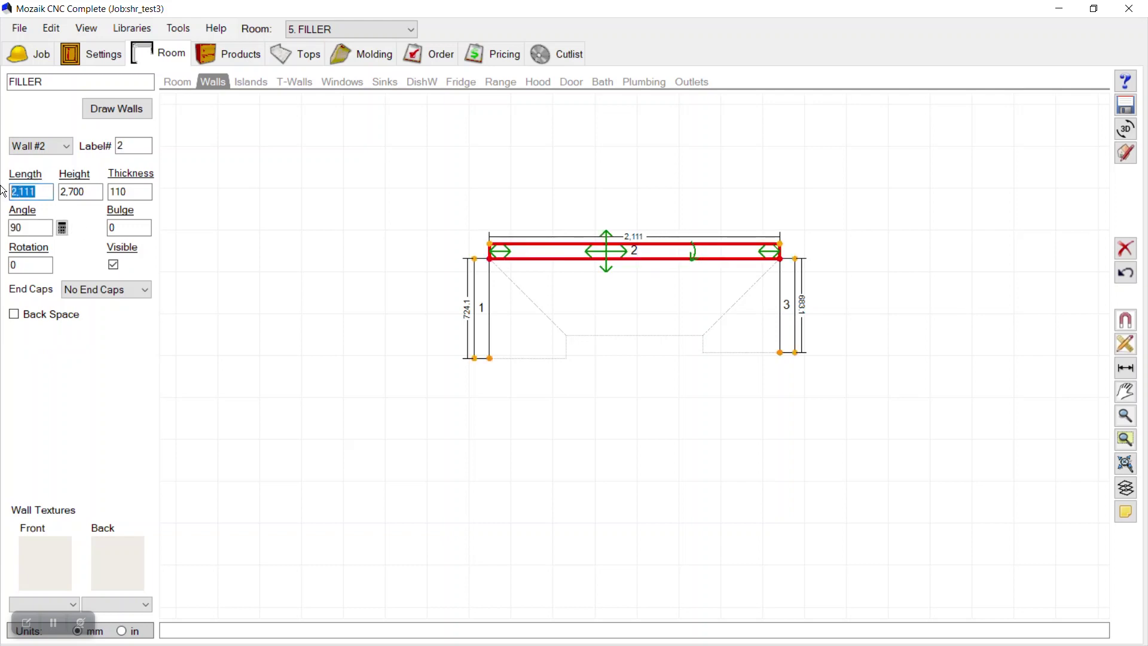
{"action": "type", "text": "2000"}
{"action": "key", "text": "Return"}
{"action": "left_click", "coordinate": [568, 310]}
{"action": "left_click", "coordinate": [809, 251]}
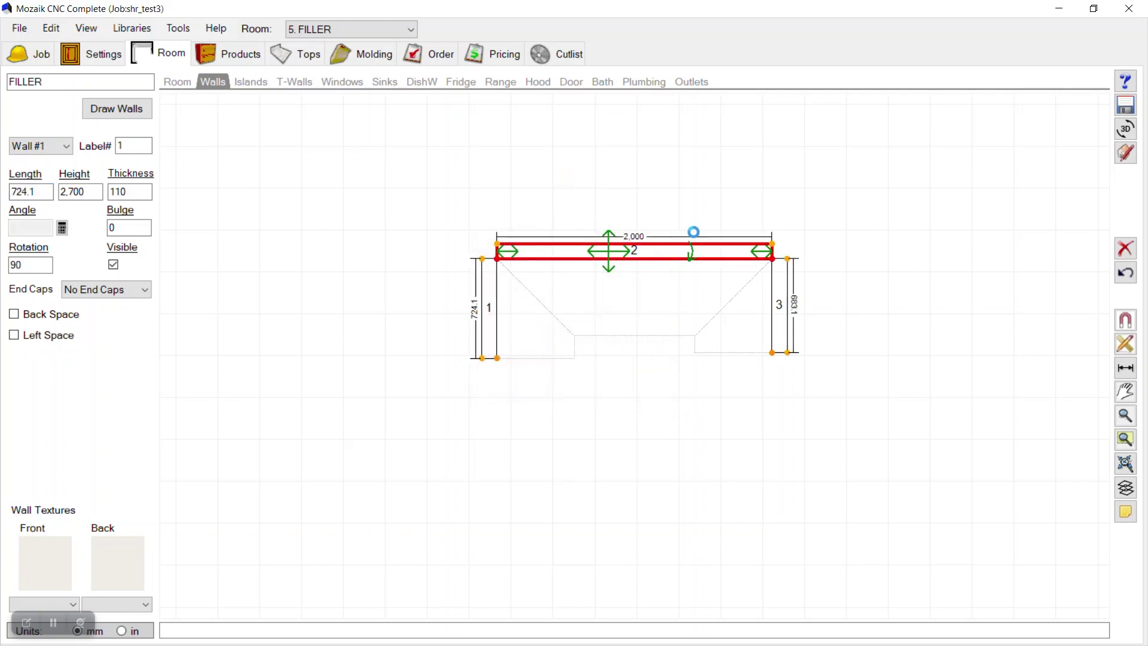
{"action": "scroll", "coordinate": [620, 286], "scroll_direction": "up", "scroll_amount": 1}
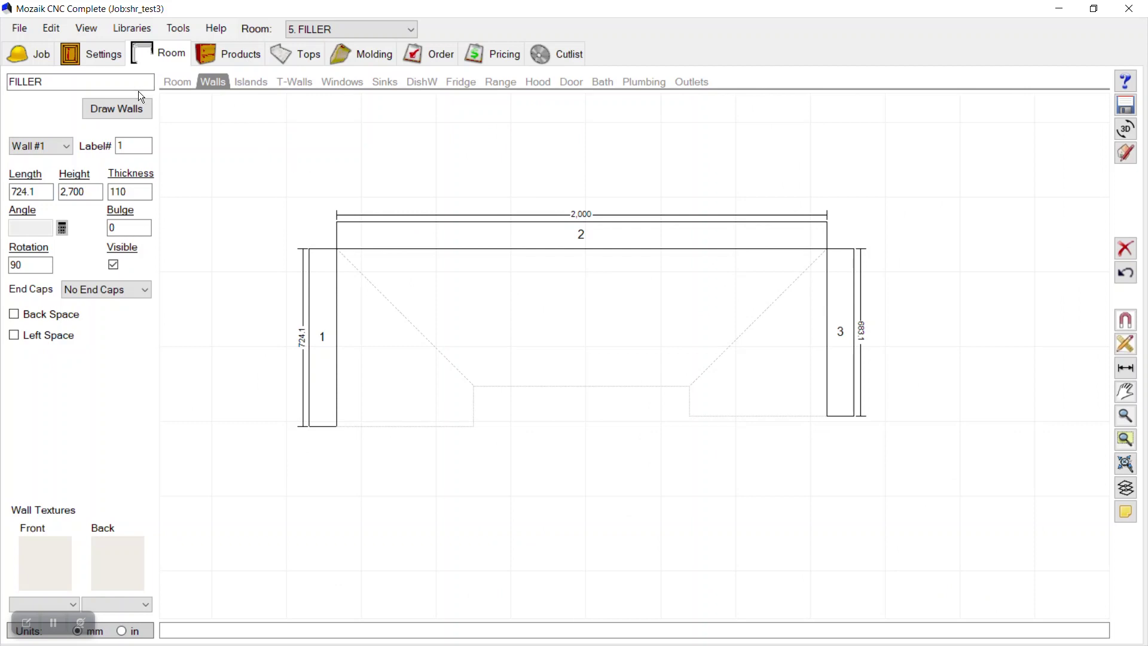
{"action": "left_click", "coordinate": [246, 61]}
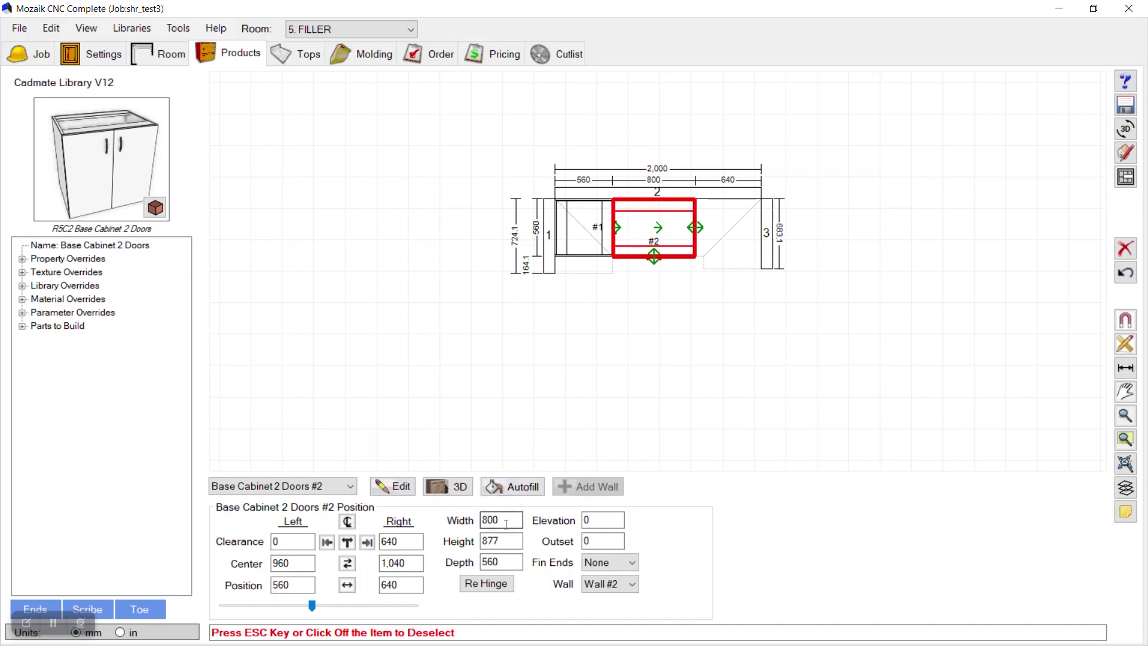
Give cabinet #2 a right clearance of 0 and a width of 950.
{"action": "left_click", "coordinate": [406, 536]}
{"action": "left_click_drag", "start_coordinate": [405, 536], "coordinate": [314, 538]}
{"action": "type", "text": "0"}
{"action": "key", "text": "Return"}
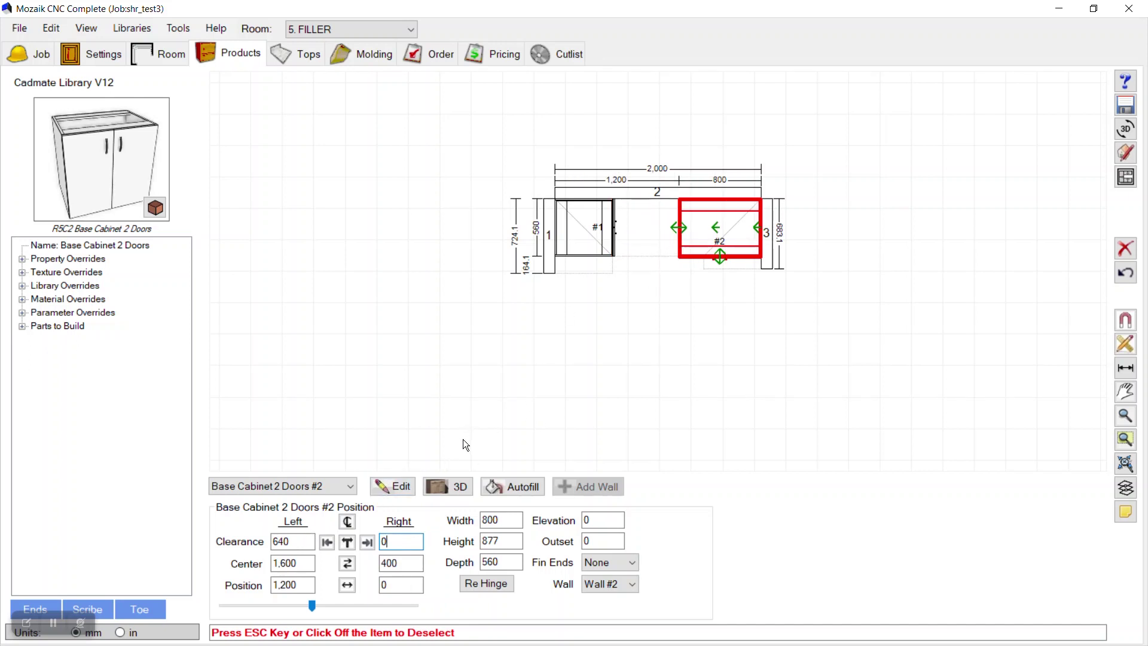
{"action": "double_click", "coordinate": [507, 525]}
{"action": "type", "text": "98"}
{"action": "key", "text": "BackSpace"}
{"action": "key", "text": "BackSpace"}
{"action": "type", "text": "950"}
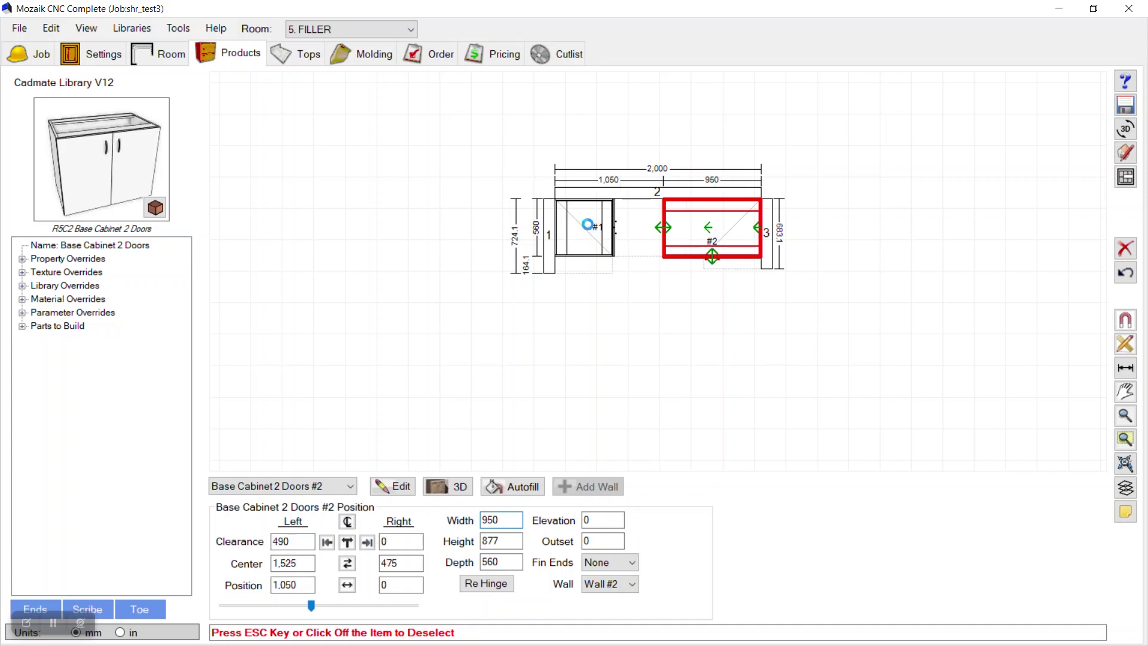
Widen cabinet #1 to 950 stretching right, then delete the misfitted cabinet.
{"action": "left_click", "coordinate": [588, 225]}
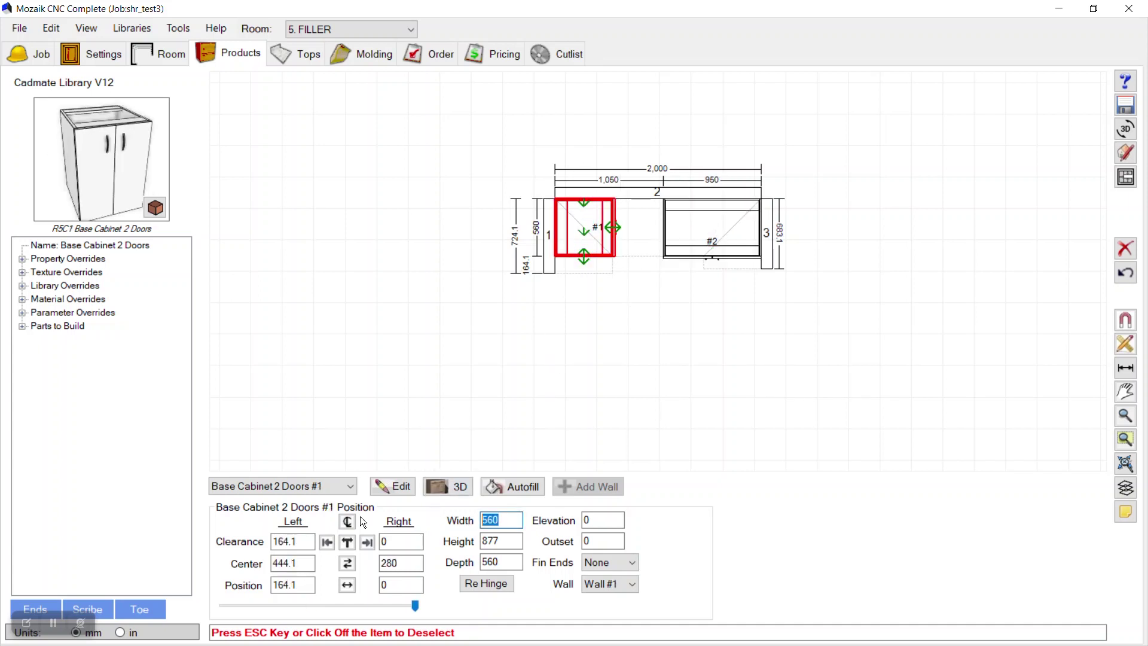
{"action": "type", "text": "950"}
{"action": "key", "text": "Return"}
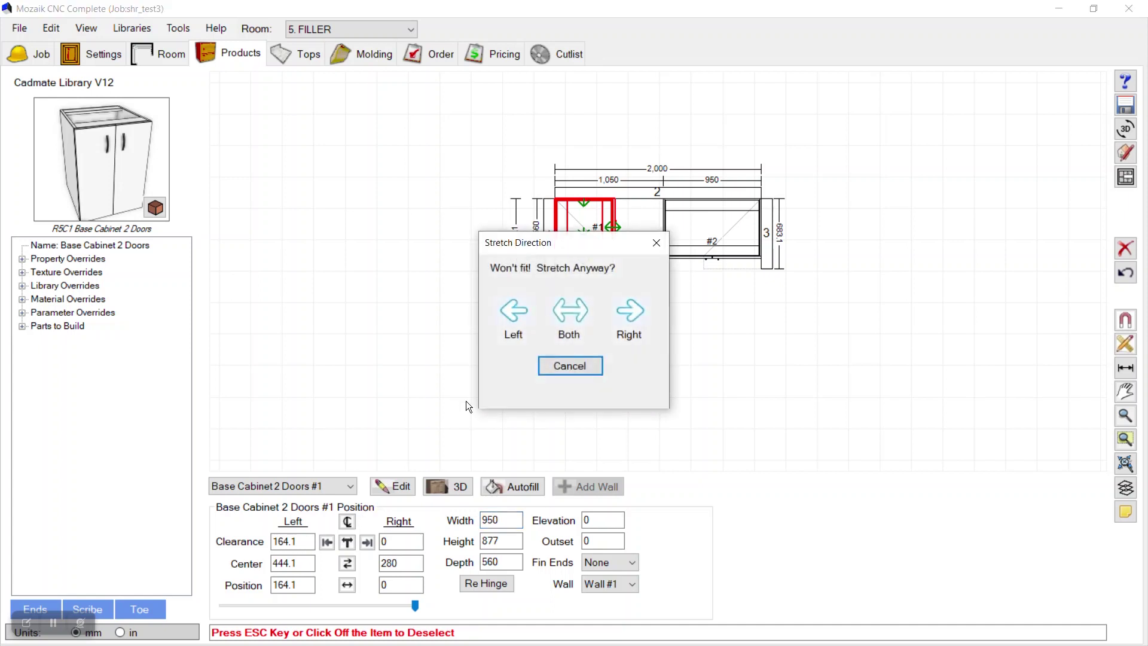
{"action": "left_click", "coordinate": [629, 317]}
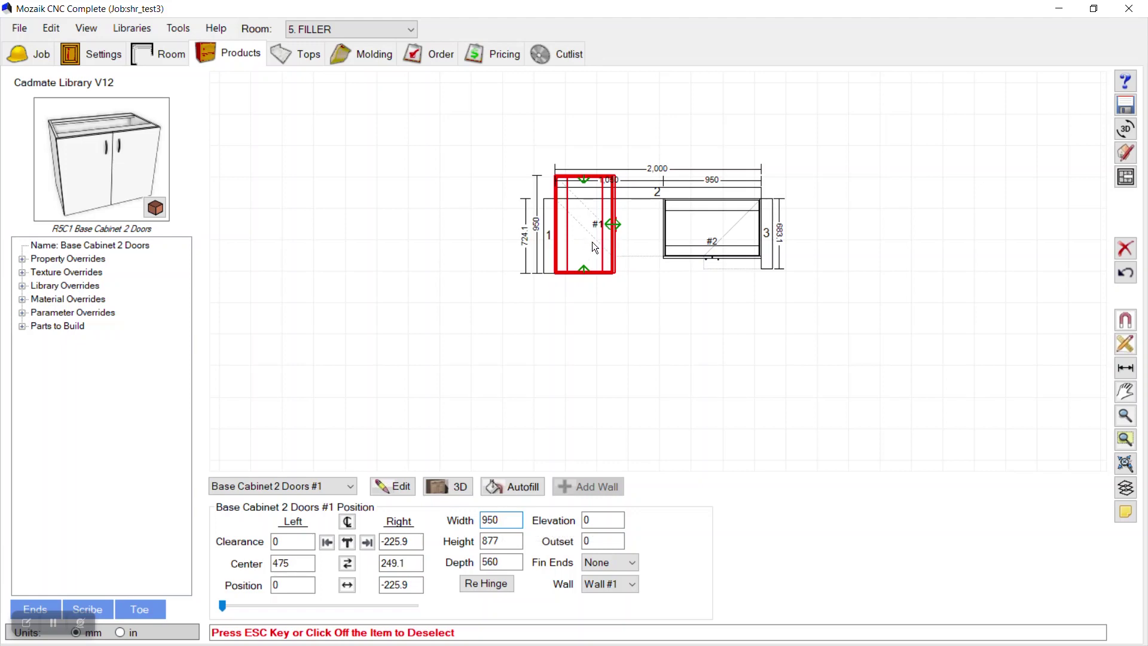
{"action": "key", "text": "Delete"}
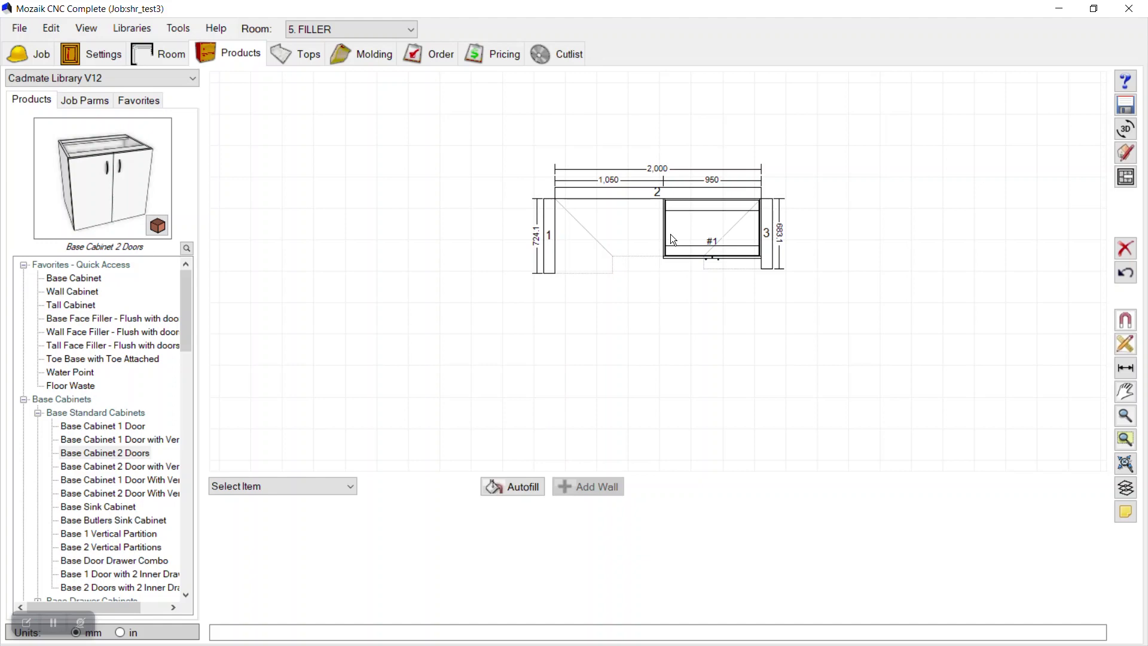
Copy the remaining cabinet and paste the copy into the gap on the plan.
{"action": "left_click", "coordinate": [681, 233]}
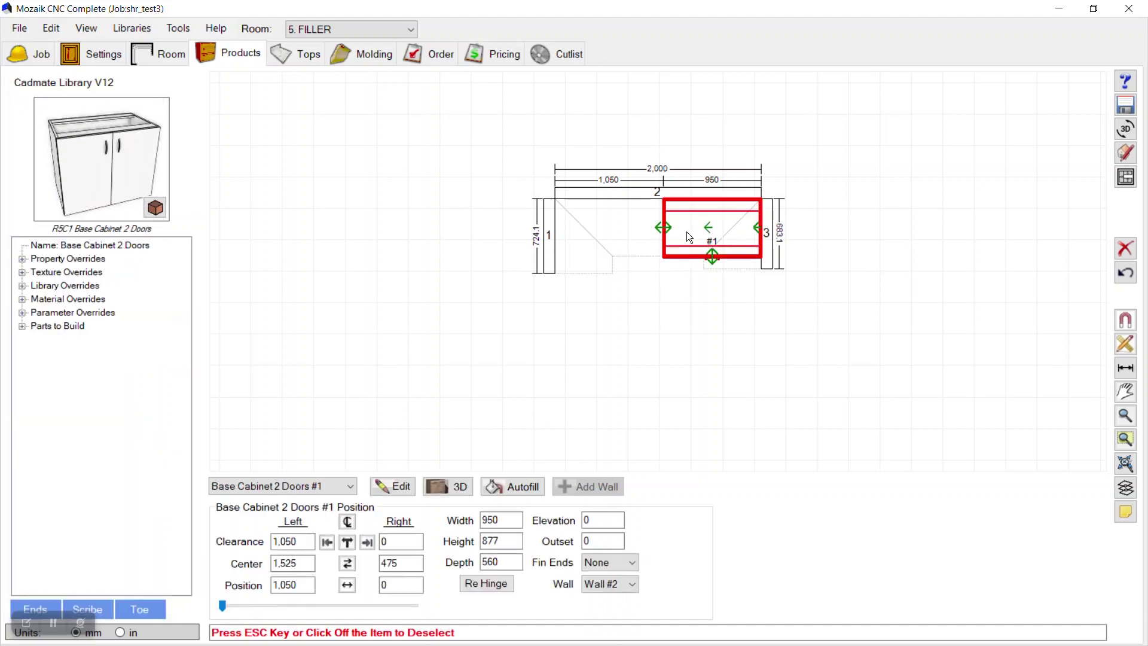
{"action": "right_click", "coordinate": [688, 233]}
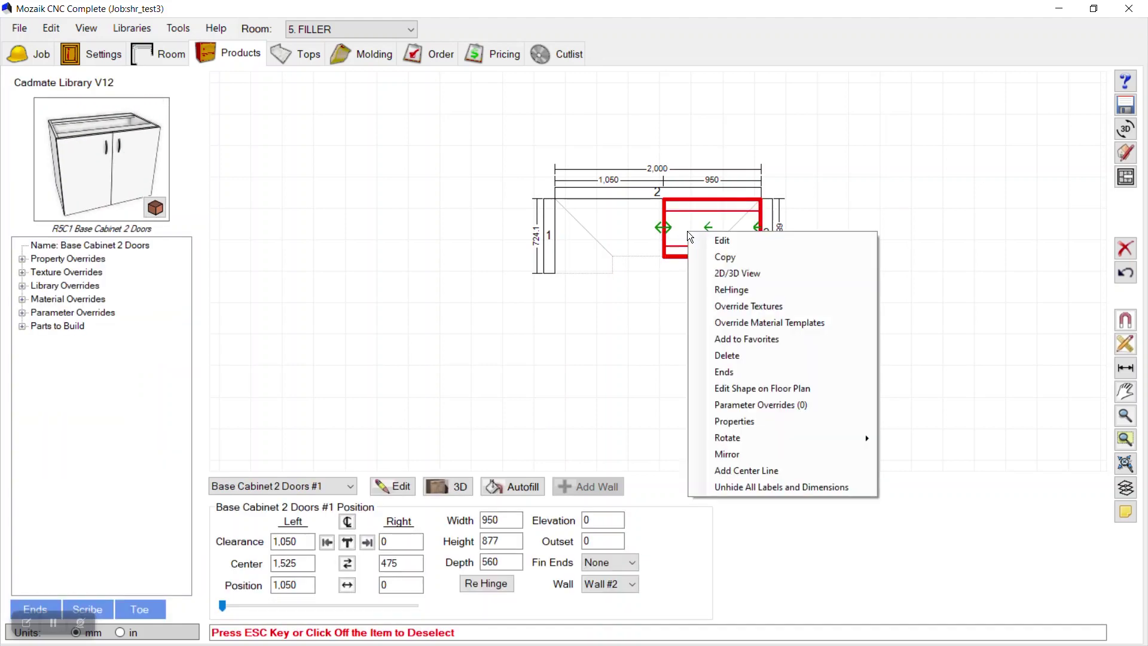
{"action": "left_click", "coordinate": [712, 257]}
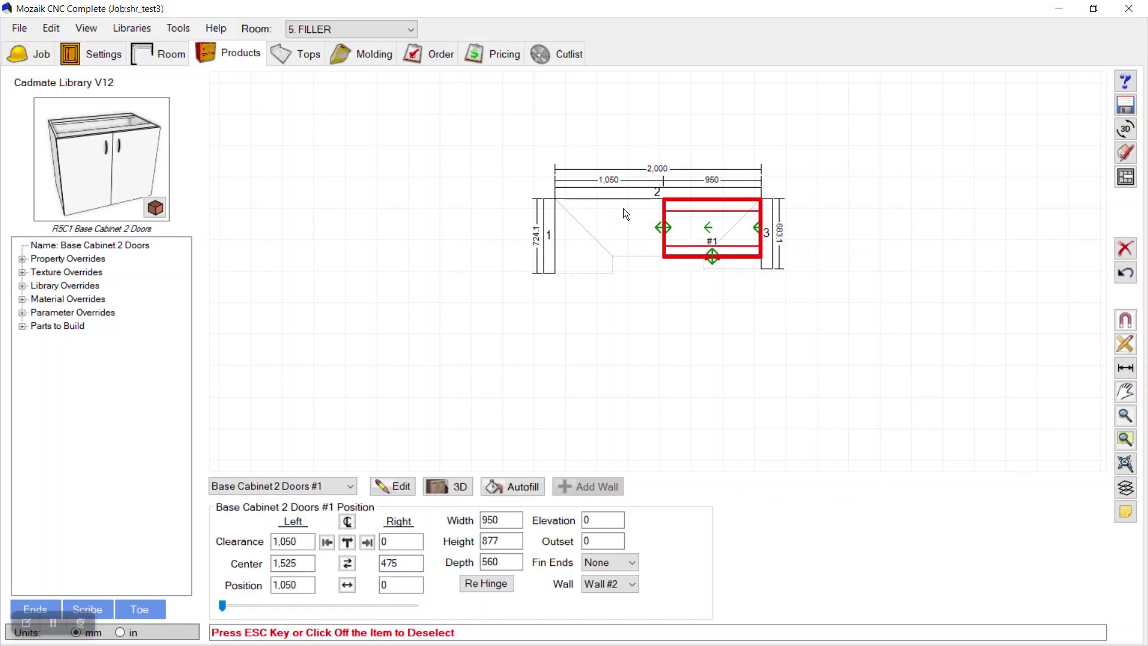
{"action": "right_click", "coordinate": [633, 216]}
{"action": "left_click", "coordinate": [642, 223]}
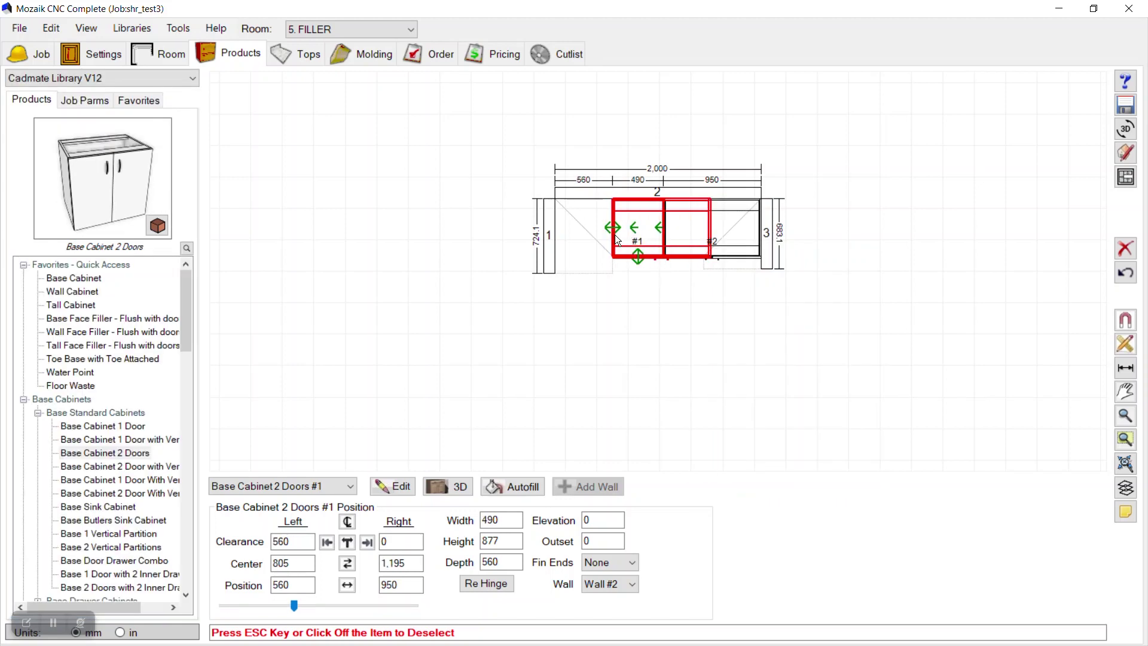
Set the copy's left clearance to 0 against the wall, then select both cabinets.
{"action": "double_click", "coordinate": [292, 541]}
{"action": "type", "text": "0"}
{"action": "key", "text": "Return"}
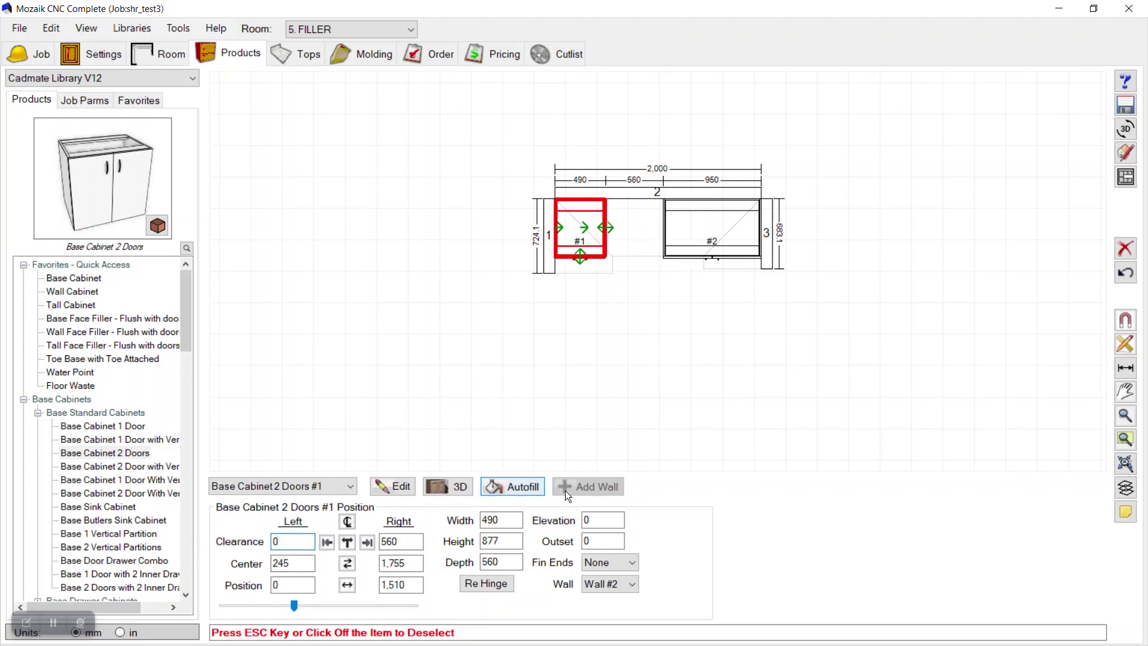
{"action": "left_click", "coordinate": [639, 324]}
{"action": "left_click", "coordinate": [587, 231]}
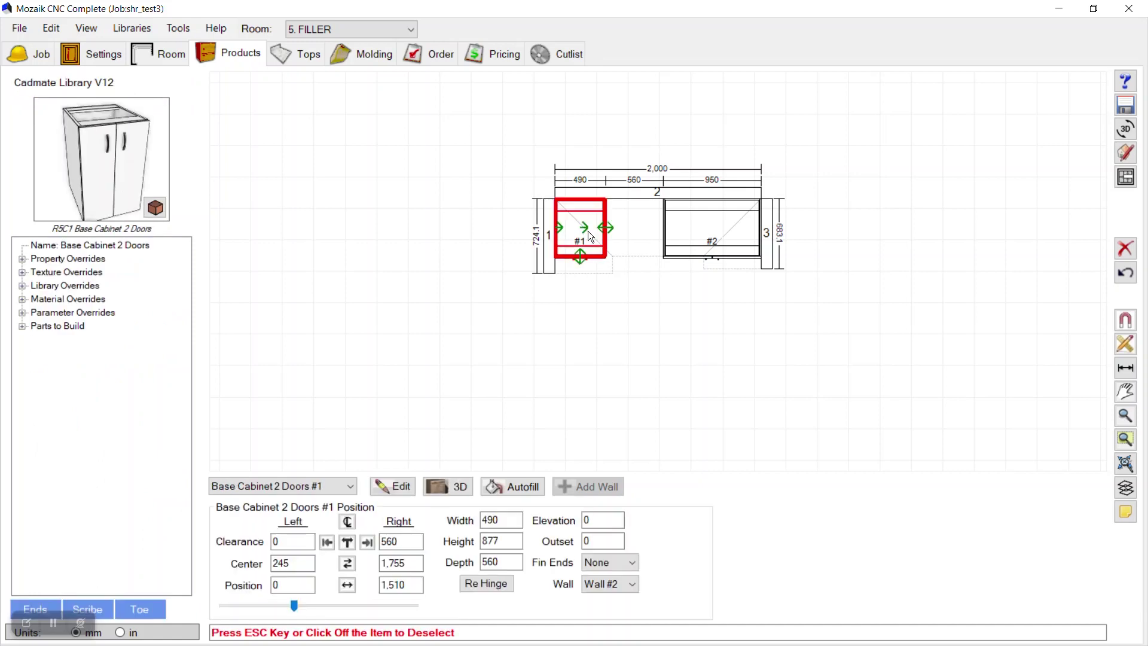
{"action": "left_click", "coordinate": [694, 228], "text": "ctrl"}
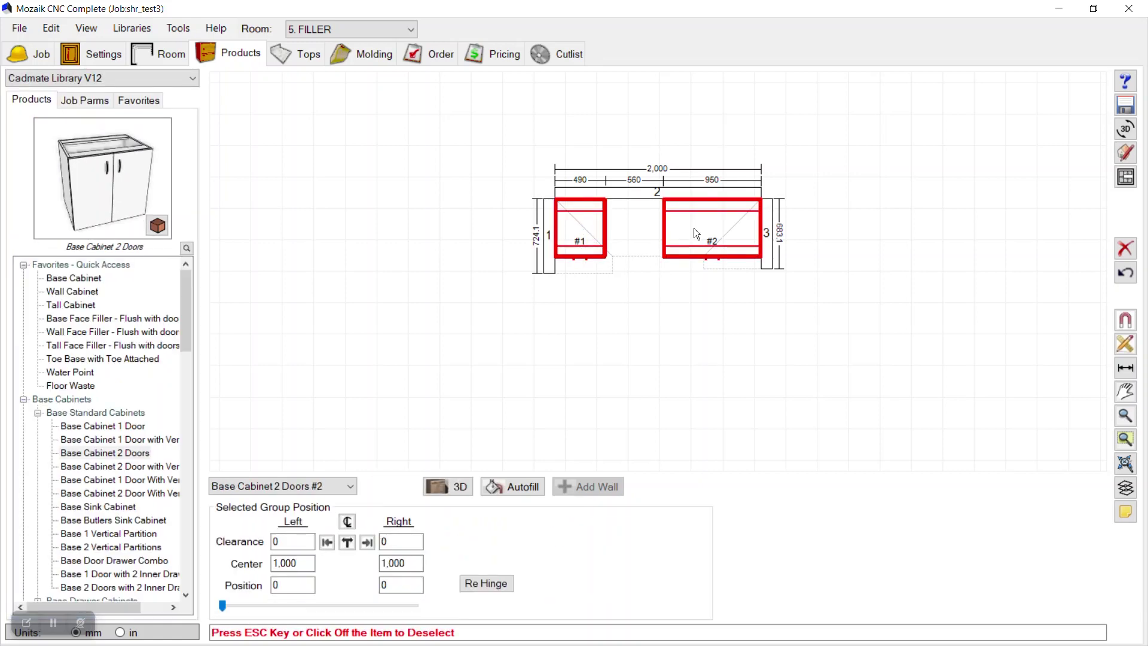
{"action": "right_click", "coordinate": [714, 237]}
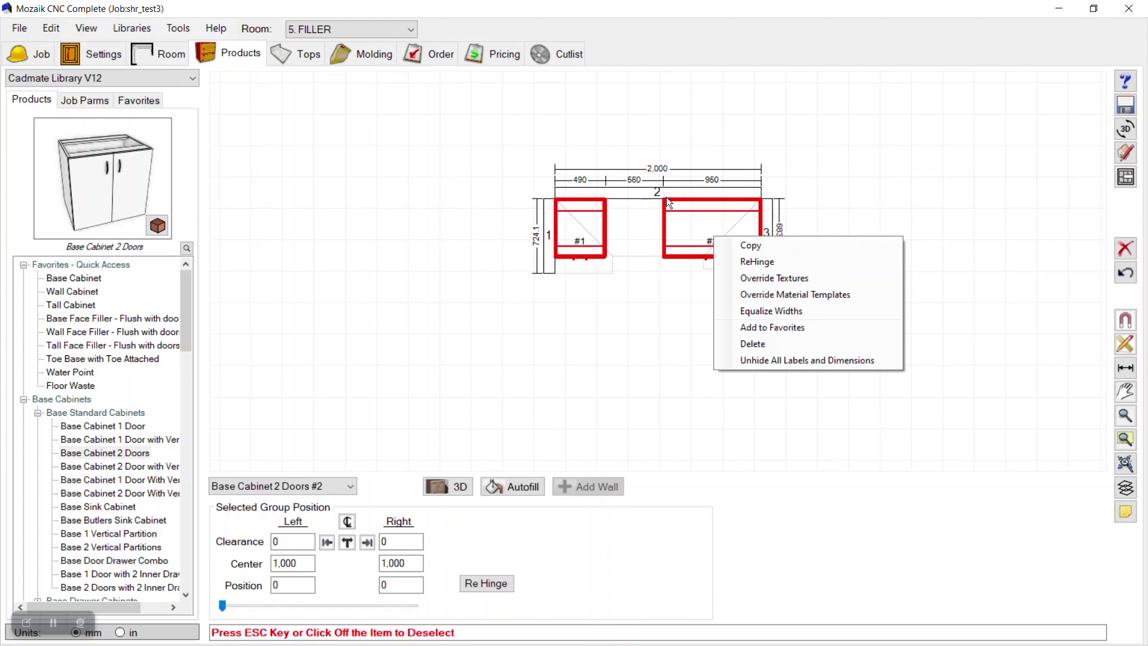
Equalize both cabinets at 720 wide, then reselect them and dismiss the actions list.
{"action": "left_click", "coordinate": [759, 314]}
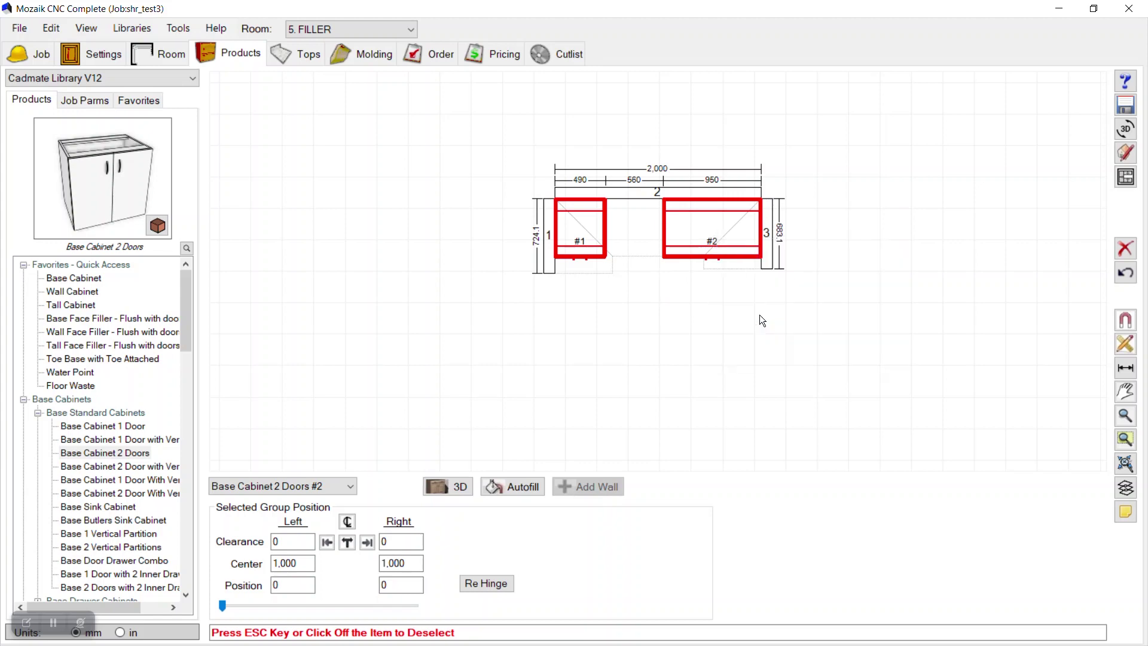
{"action": "left_click", "coordinate": [654, 278]}
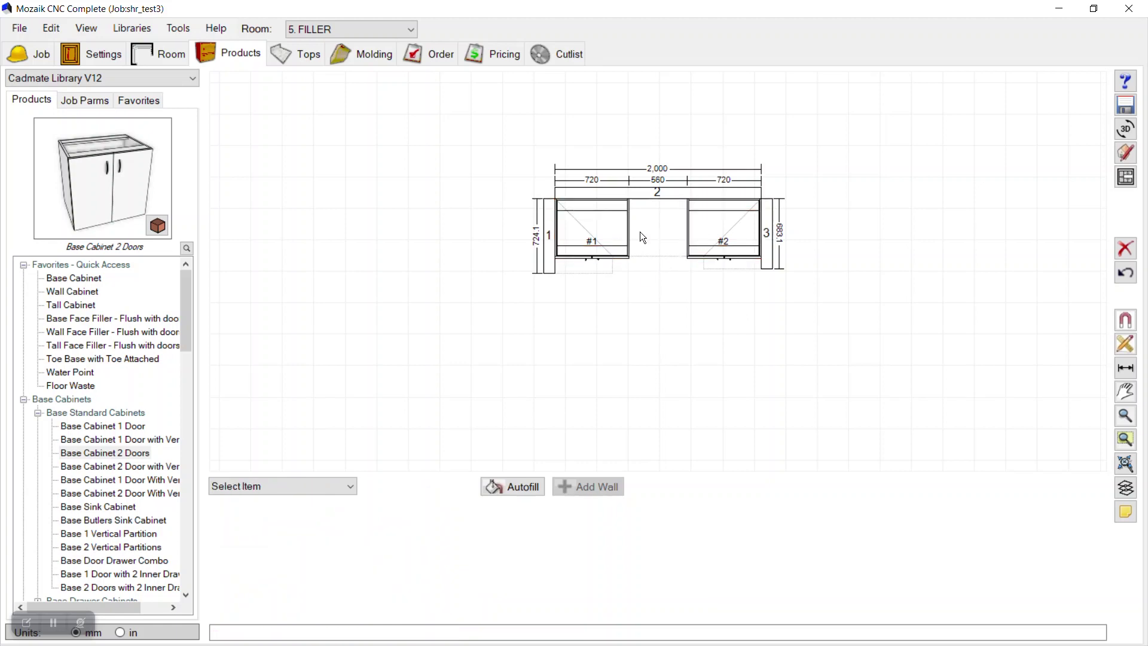
{"action": "left_click", "coordinate": [619, 239]}
{"action": "left_click", "coordinate": [709, 234], "text": "ctrl"}
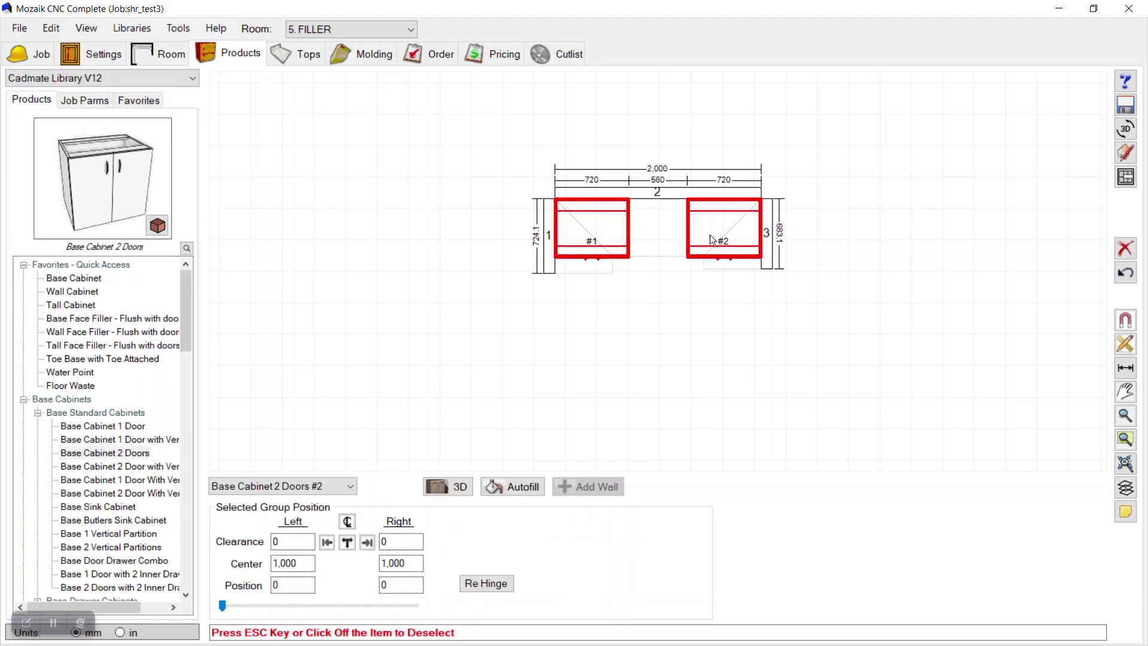
{"action": "right_click", "coordinate": [709, 235]}
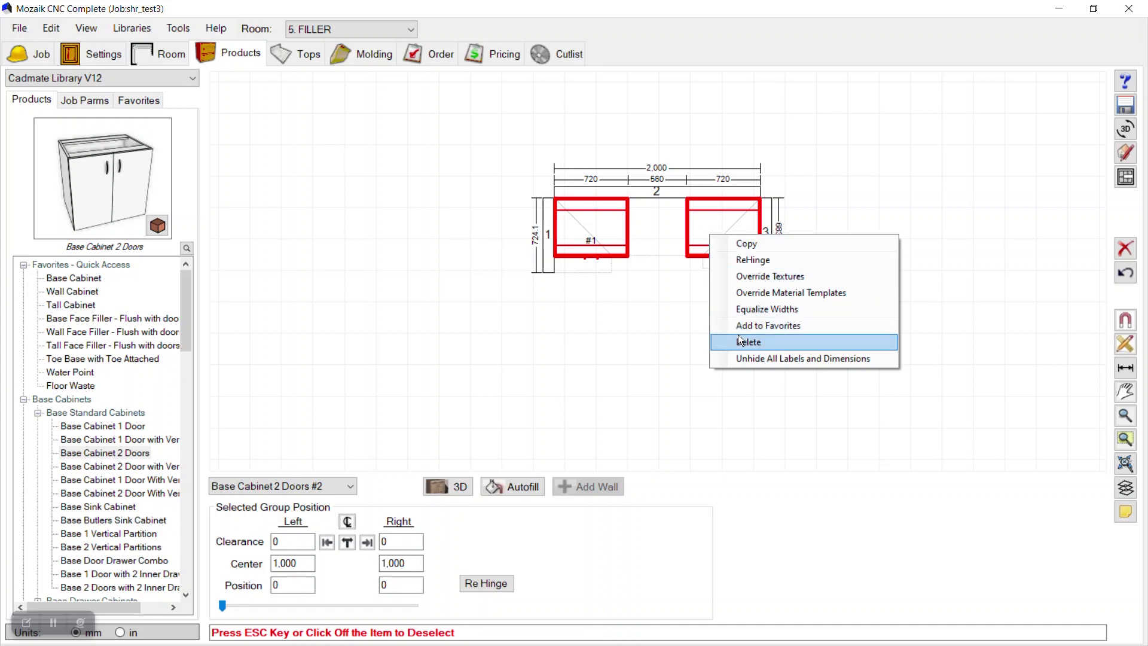
{"action": "left_click", "coordinate": [684, 348]}
Set the width of cabinet #1 and cabinet #2 to 950 each.
{"action": "left_click", "coordinate": [594, 233]}
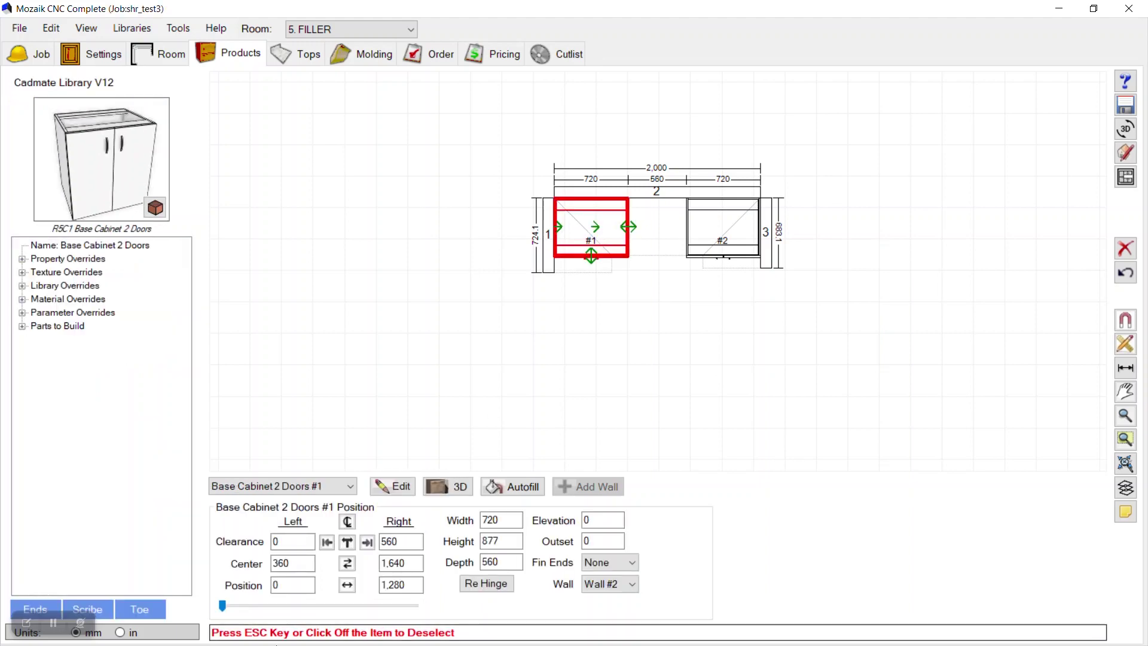
{"action": "double_click", "coordinate": [501, 519]}
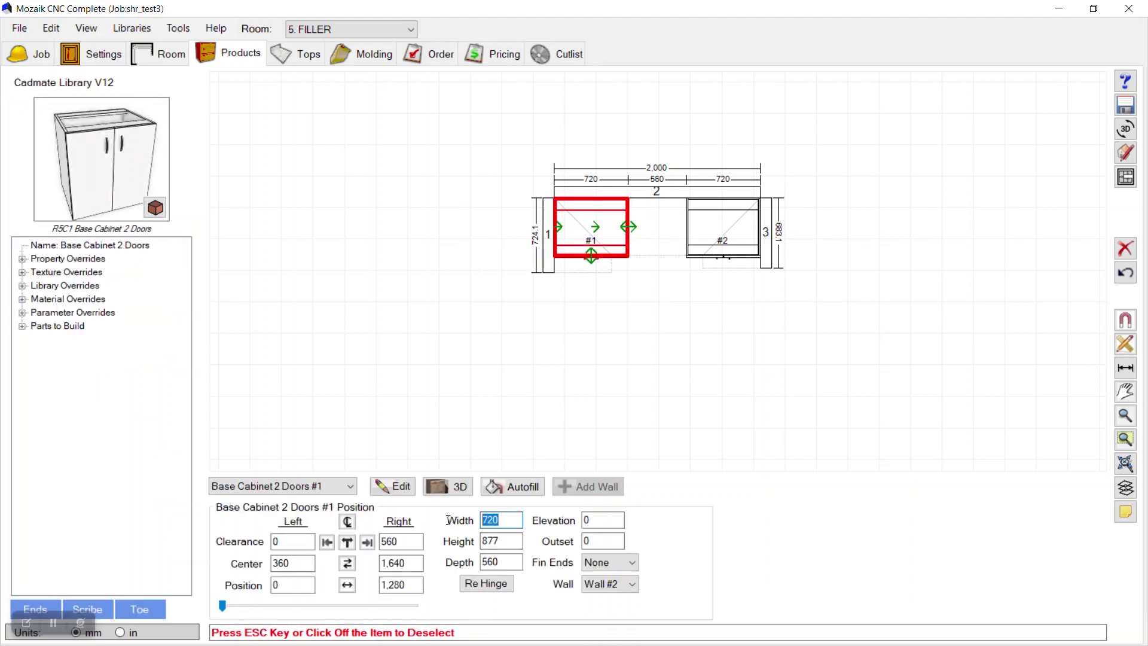
{"action": "type", "text": "950"}
{"action": "key", "text": "Return"}
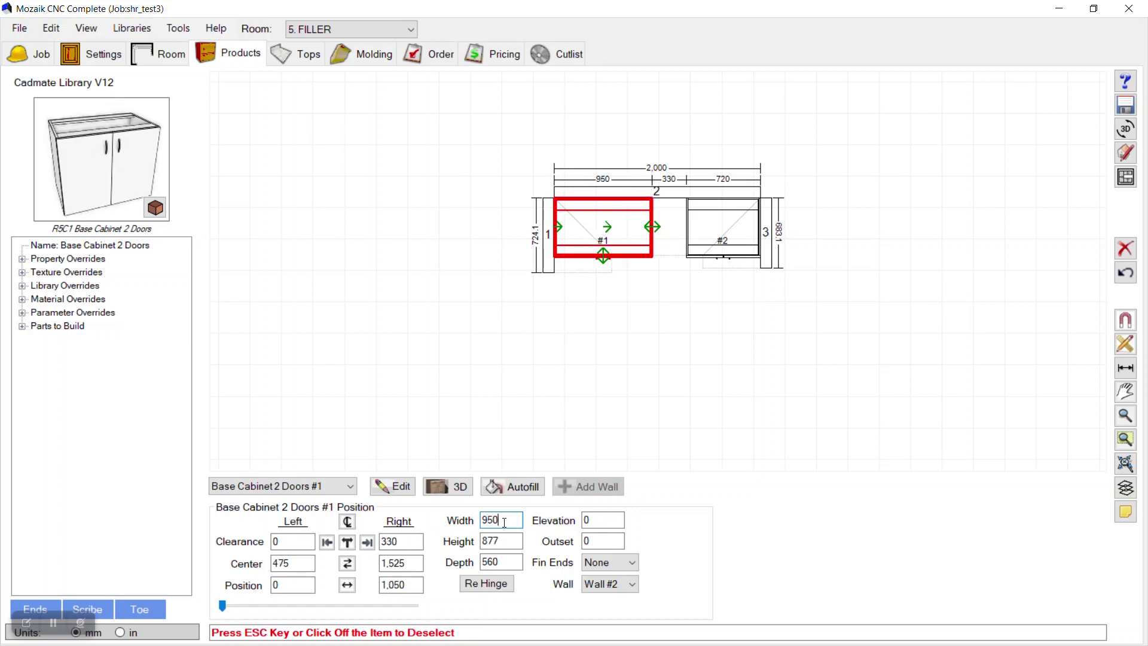
{"action": "left_click", "coordinate": [706, 236]}
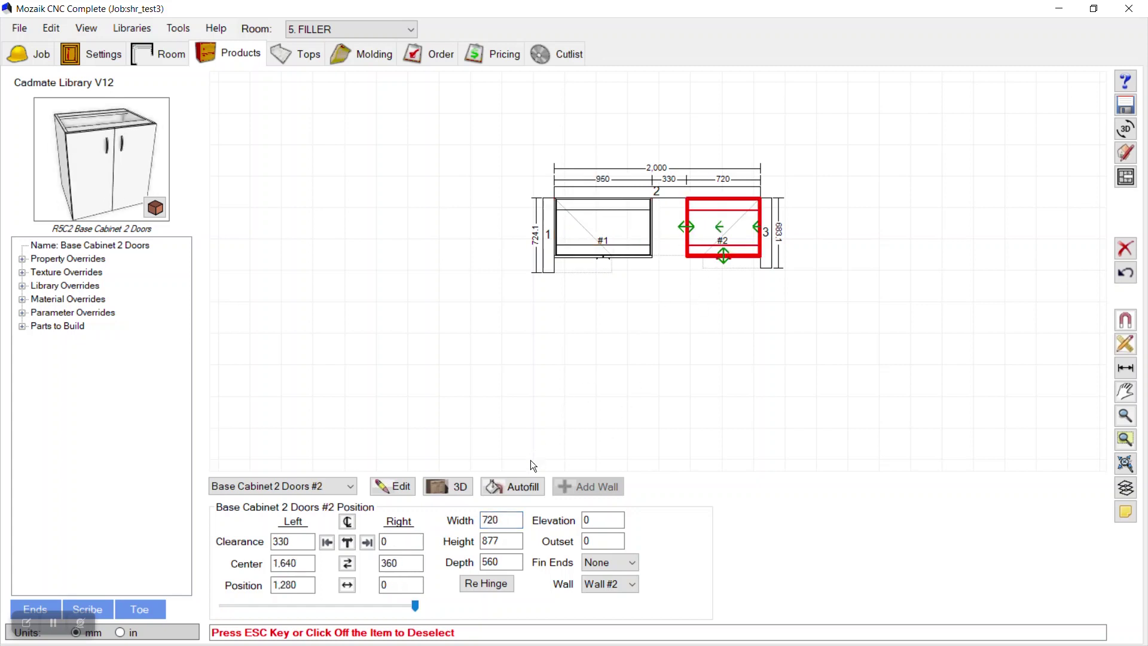
{"action": "double_click", "coordinate": [501, 520]}
{"action": "type", "text": "950"}
{"action": "key", "text": "Return"}
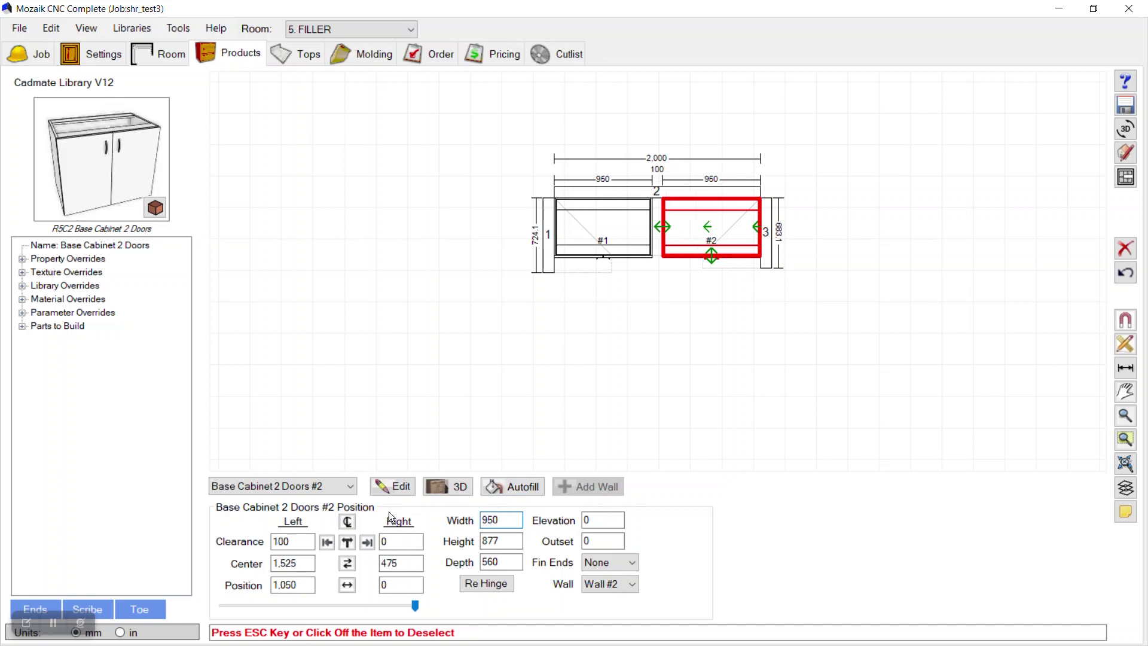
Give cabinet #1 a 50 mm left clearance and cabinet #2 a 50 mm right clearance.
{"action": "left_click", "coordinate": [585, 242]}
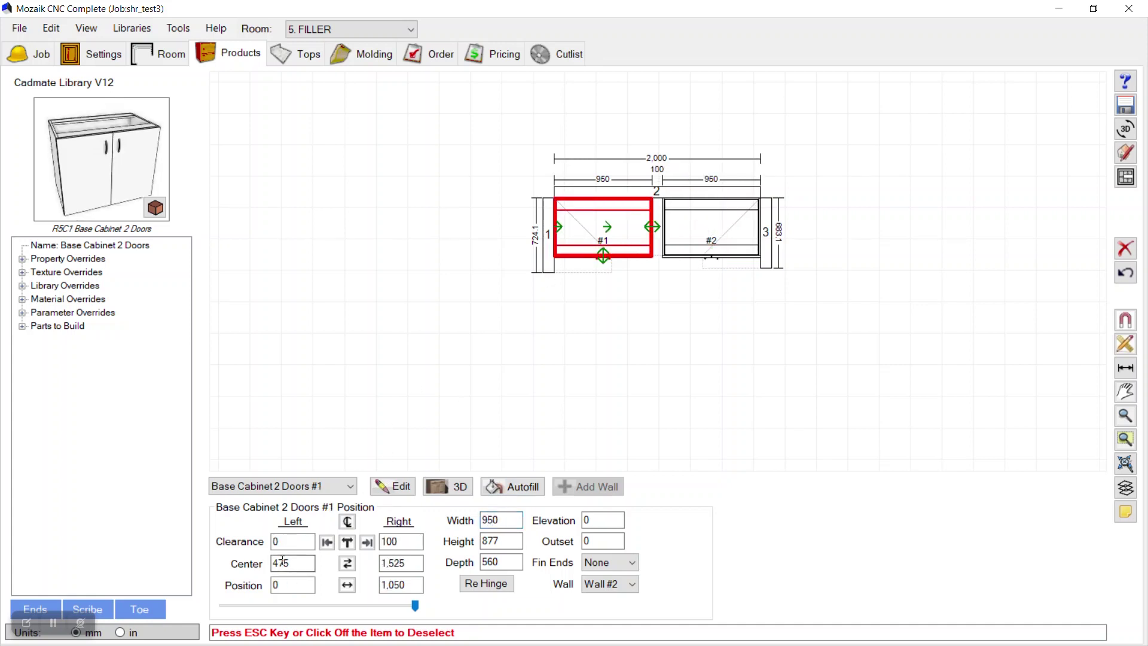
{"action": "type", "text": "50"}
{"action": "key", "text": "Return"}
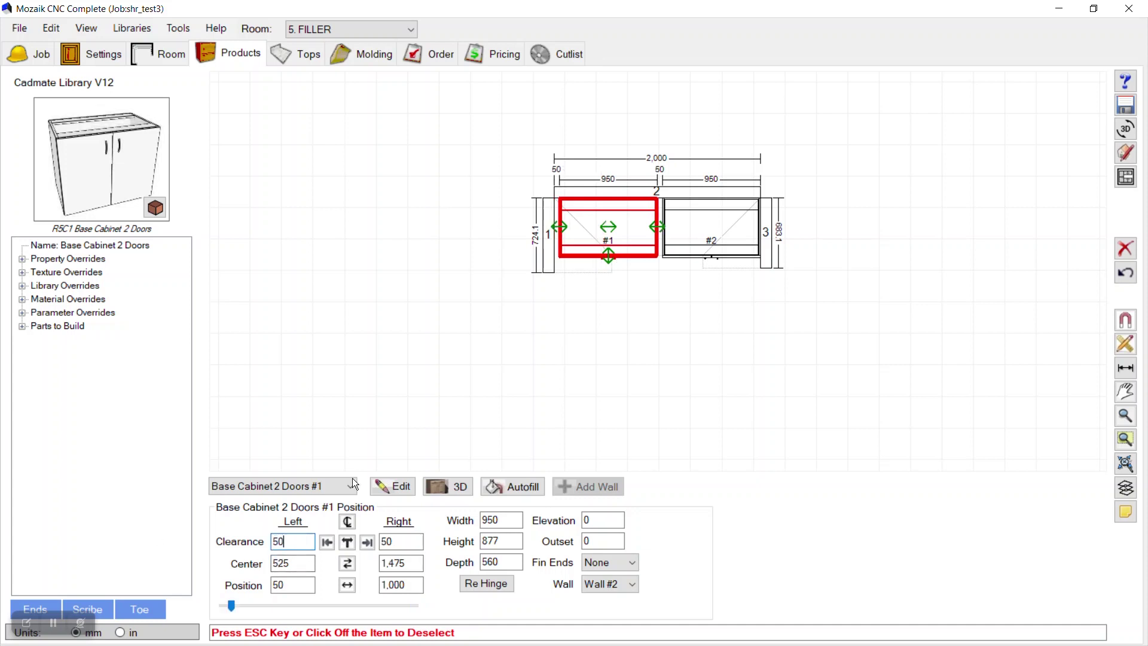
{"action": "left_click", "coordinate": [706, 230]}
{"action": "left_click", "coordinate": [401, 541]}
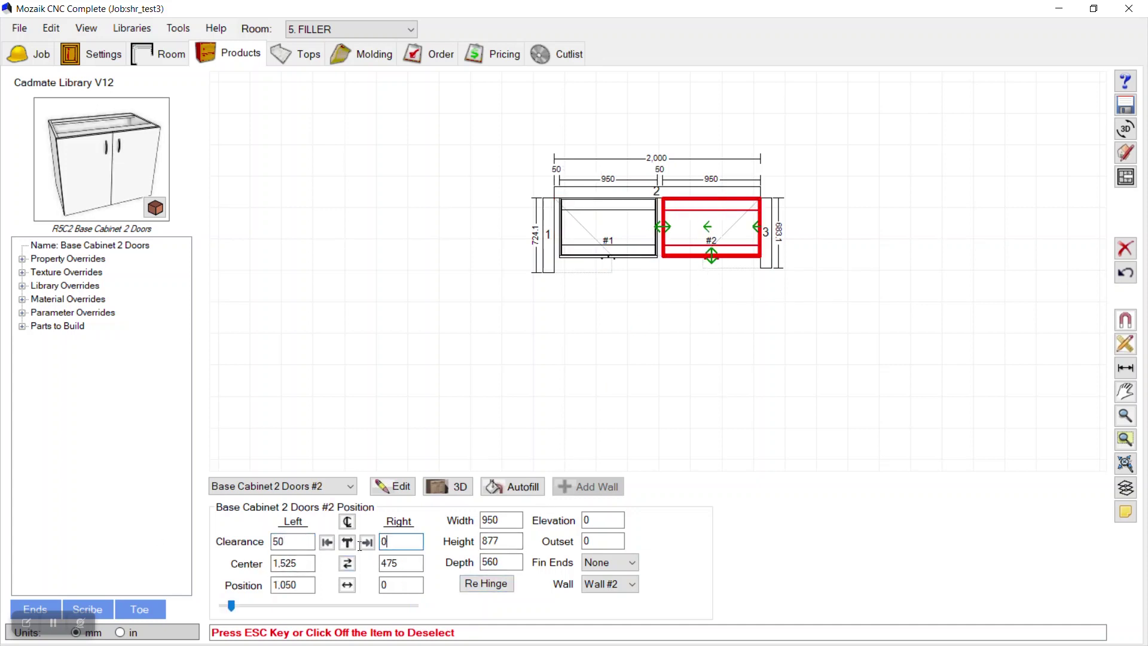
{"action": "type", "text": "50"}
{"action": "key", "text": "Return"}
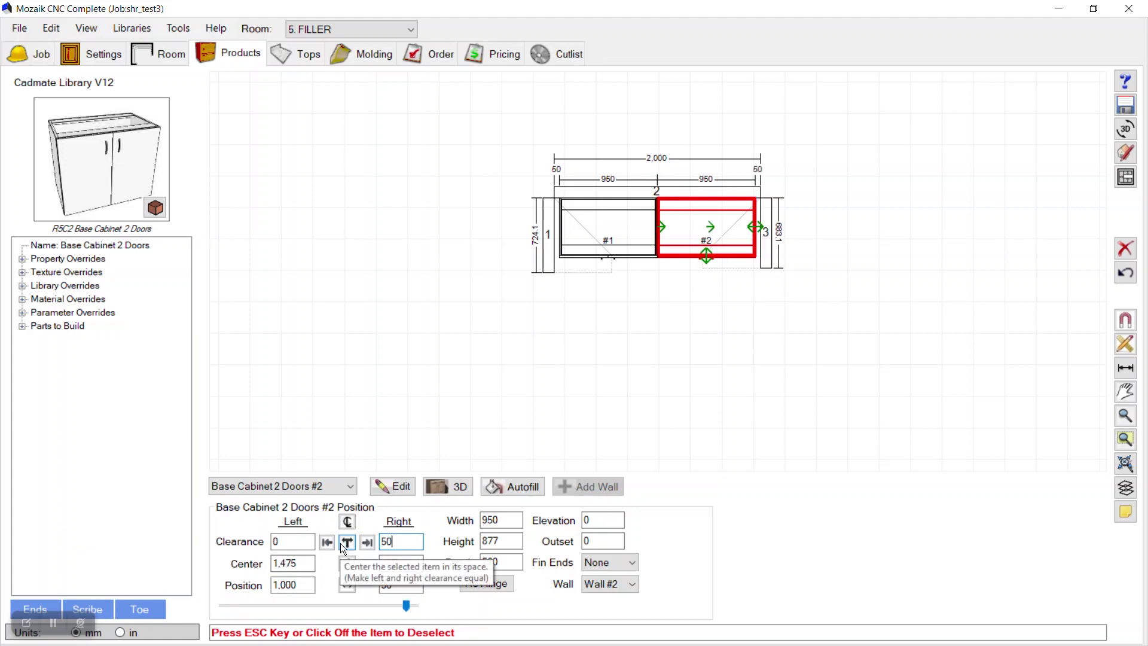
{"action": "left_click", "coordinate": [687, 362]}
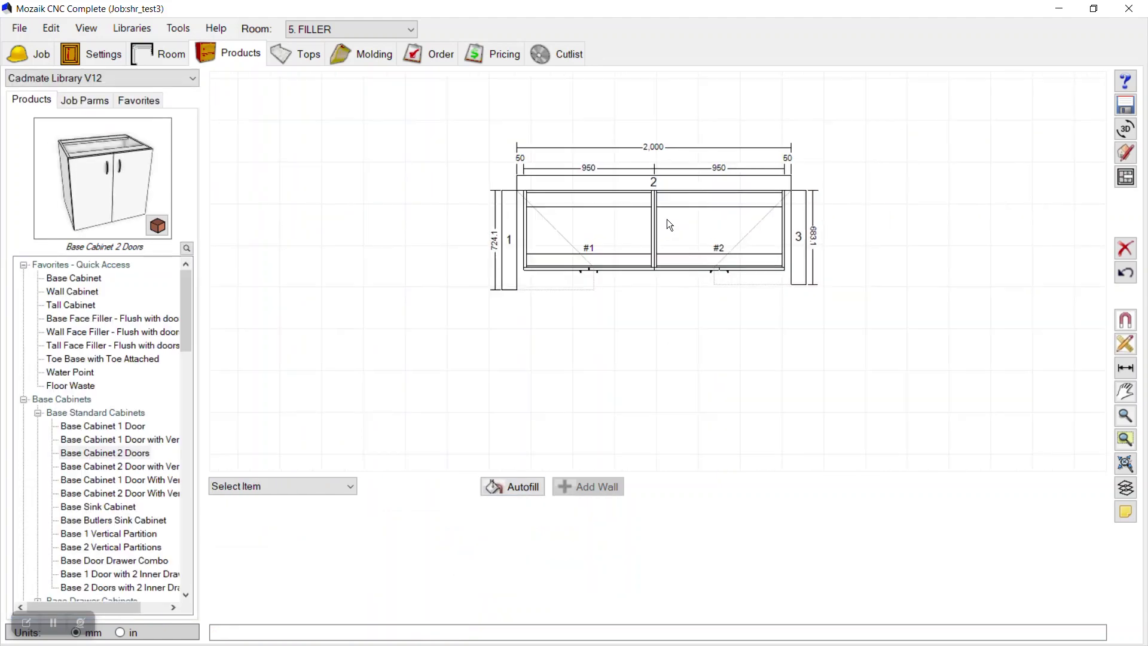
{"action": "scroll", "coordinate": [747, 185], "scroll_direction": "up", "scroll_amount": 2}
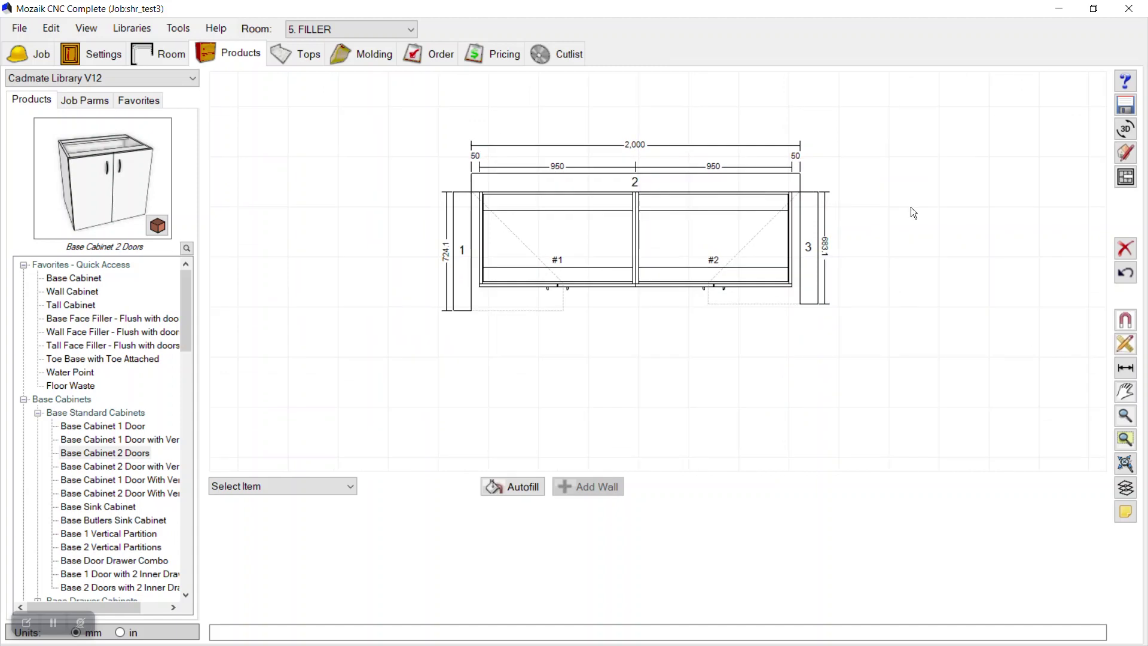
{"action": "left_click", "coordinate": [1126, 129]}
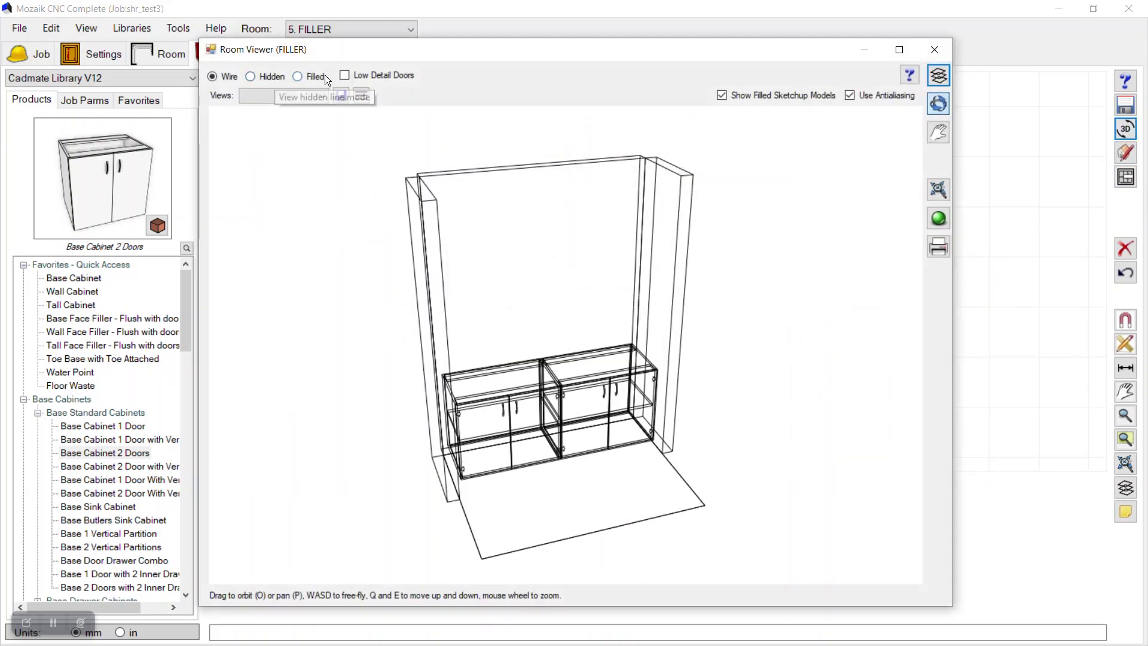
{"action": "left_click", "coordinate": [299, 77]}
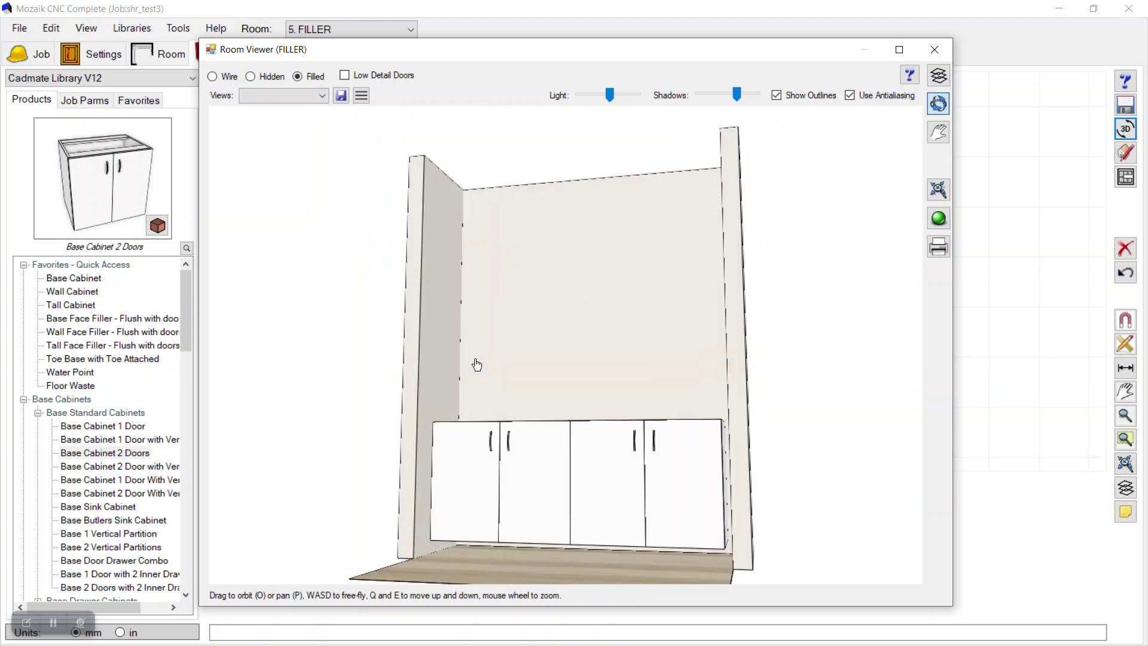
{"action": "left_click", "coordinate": [933, 51]}
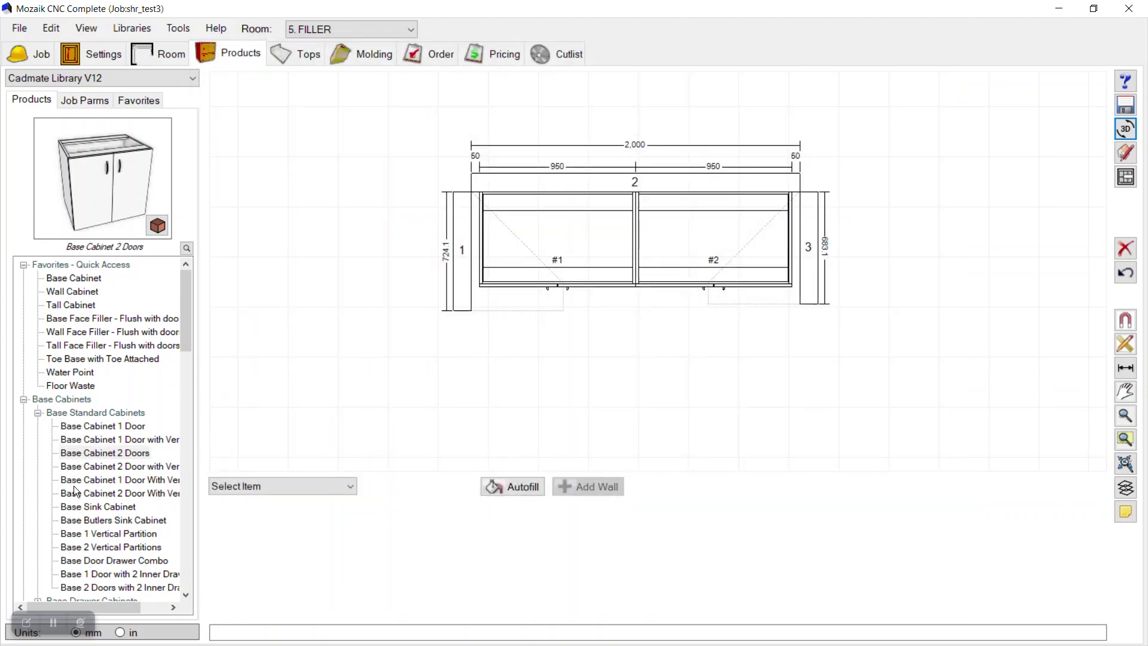
{"action": "scroll", "coordinate": [76, 489], "scroll_direction": "down", "scroll_amount": 5}
Drag a Base Face Filler - Flush with Doors from Base Fillers into the room plan.
{"action": "scroll", "coordinate": [66, 520], "scroll_direction": "down", "scroll_amount": 2}
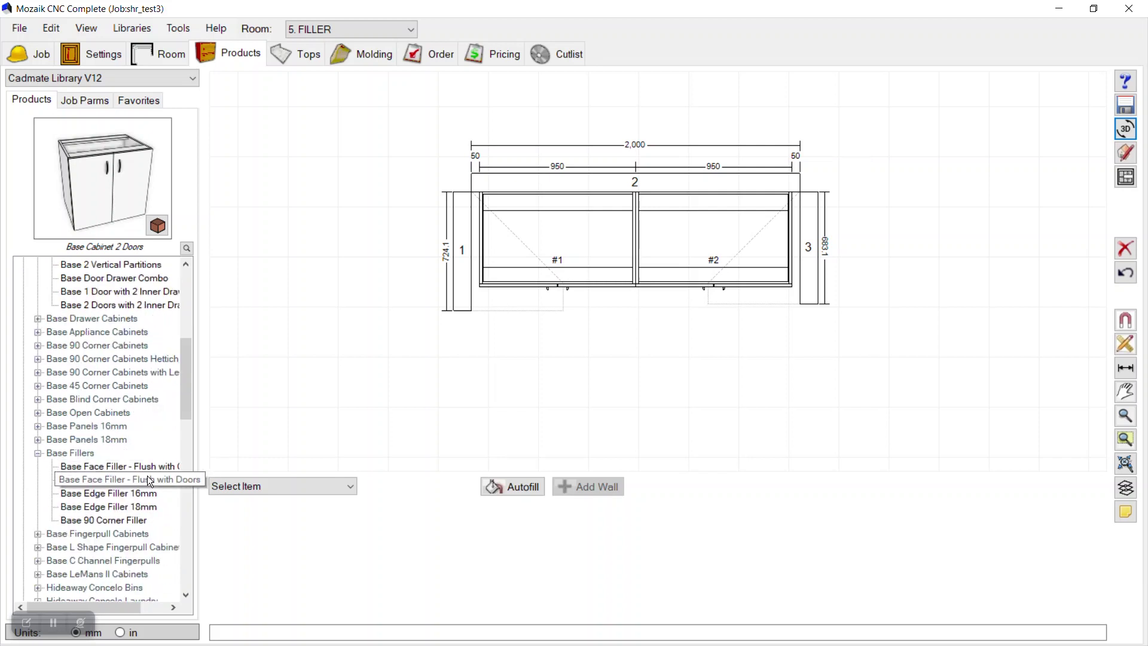
{"action": "left_click", "coordinate": [142, 493]}
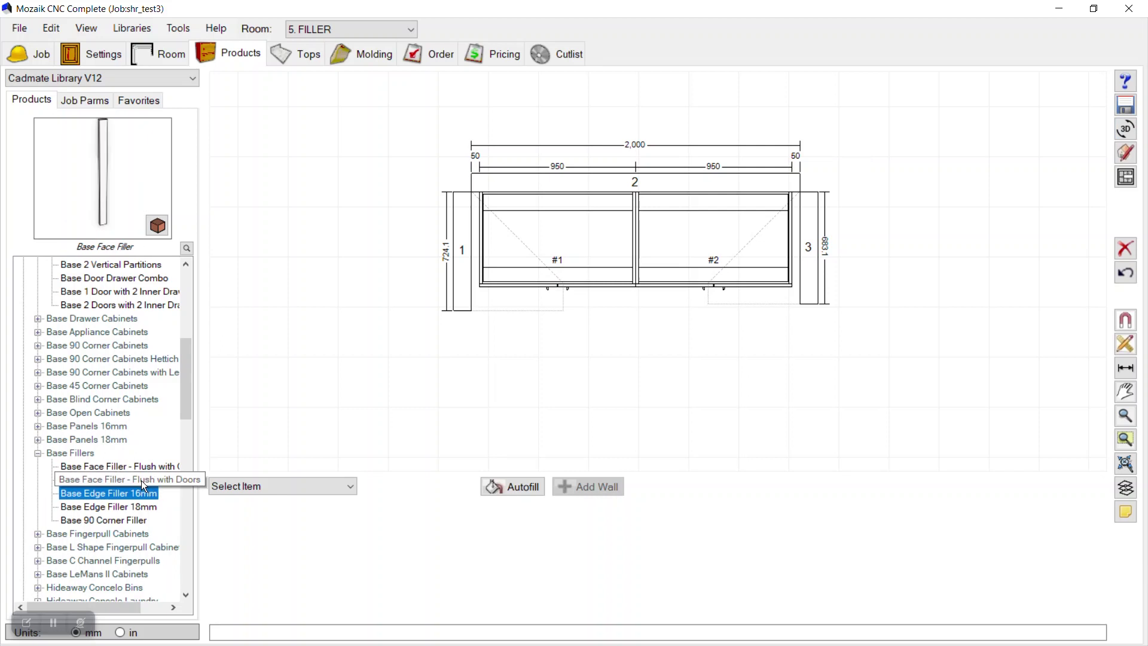
{"action": "left_click", "coordinate": [136, 480]}
{"action": "mouse_move", "coordinate": [103, 482]}
{"action": "left_mouse_down"}
{"action": "mouse_move", "coordinate": [383, 361]}
{"action": "mouse_move", "coordinate": [479, 274]}
{"action": "left_mouse_up"}
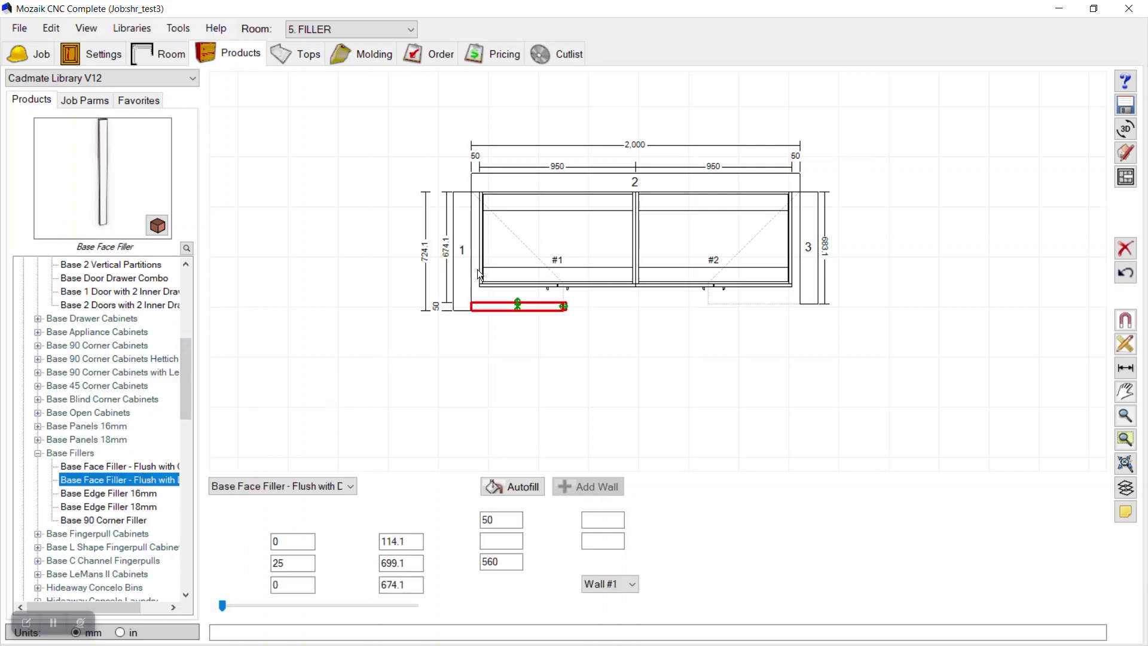
{"action": "left_click", "coordinate": [486, 329]}
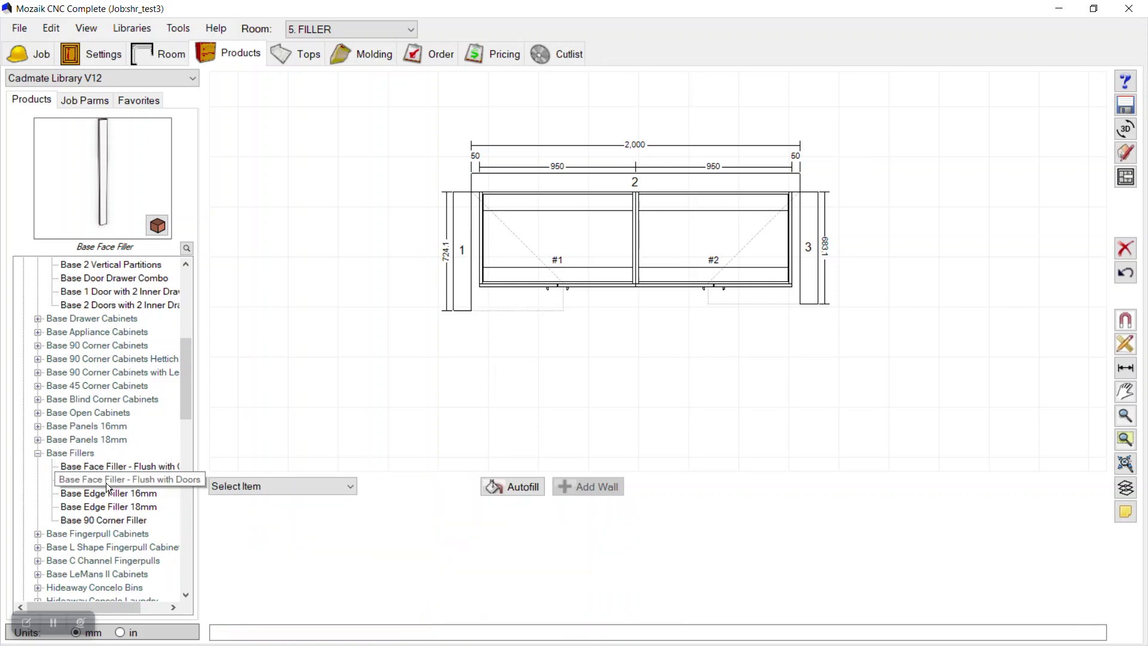
Place the face filler again and assign it to Wall #2, then drop another filler.
{"action": "mouse_move", "coordinate": [113, 479]}
{"action": "left_mouse_down"}
{"action": "mouse_move", "coordinate": [485, 214]}
{"action": "mouse_move", "coordinate": [480, 203]}
{"action": "left_mouse_up"}
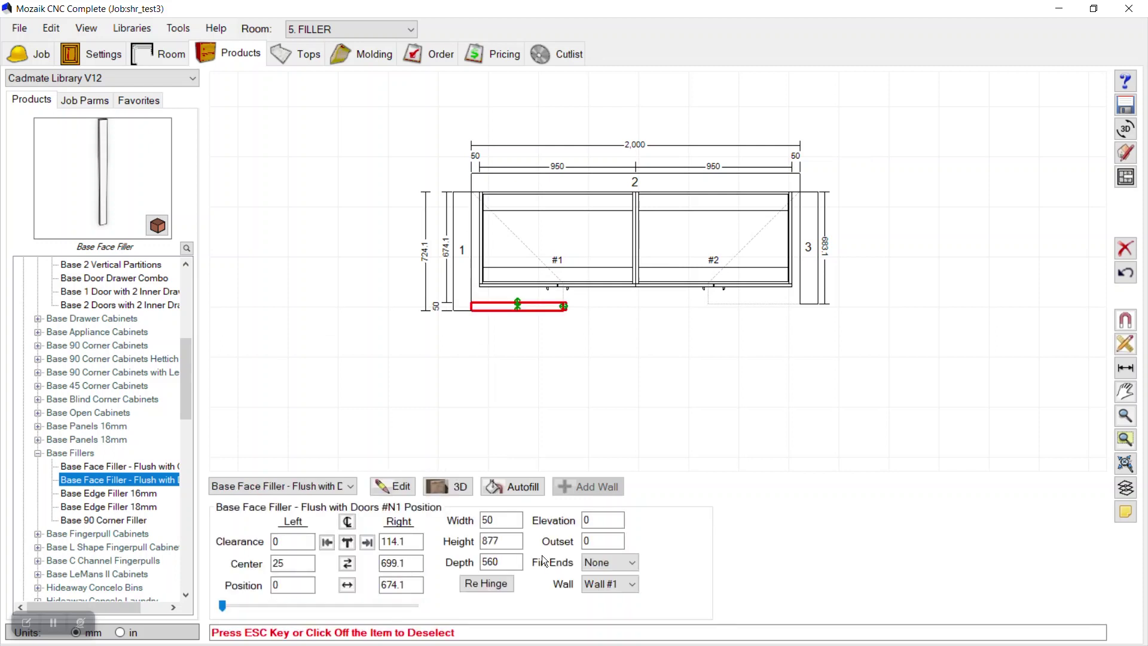
{"action": "left_click", "coordinate": [629, 585]}
{"action": "left_click", "coordinate": [613, 607]}
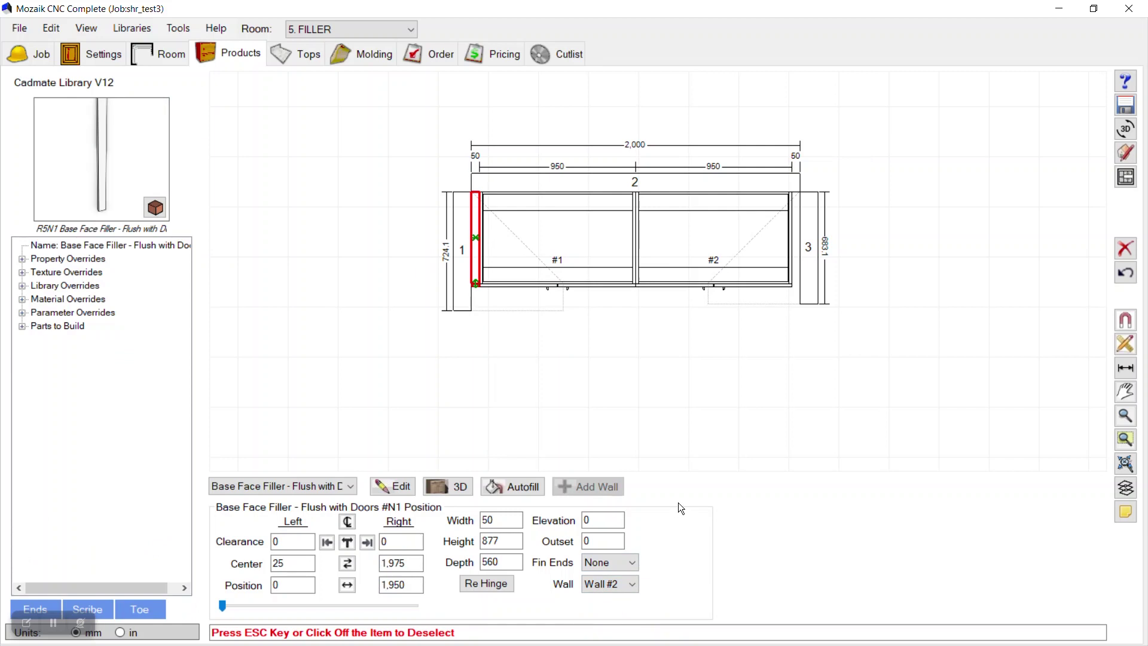
{"action": "left_click", "coordinate": [524, 357]}
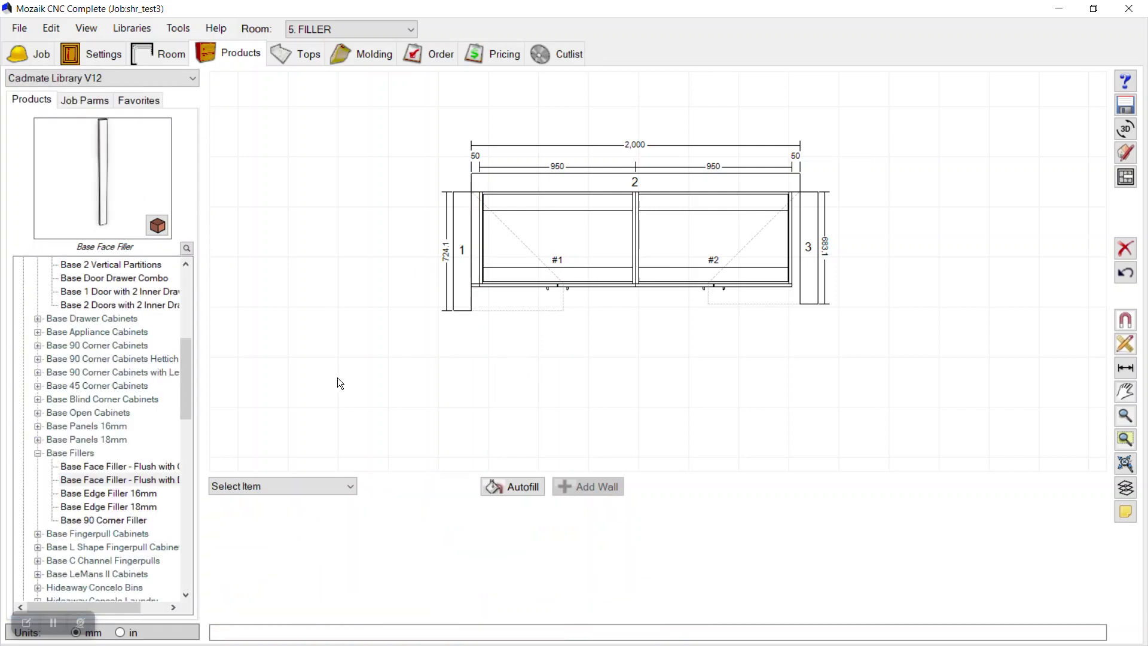
{"action": "left_click_drag", "start_coordinate": [110, 482], "coordinate": [780, 190]}
{"action": "left_click", "coordinate": [623, 412]}
{"action": "left_click", "coordinate": [1126, 128]}
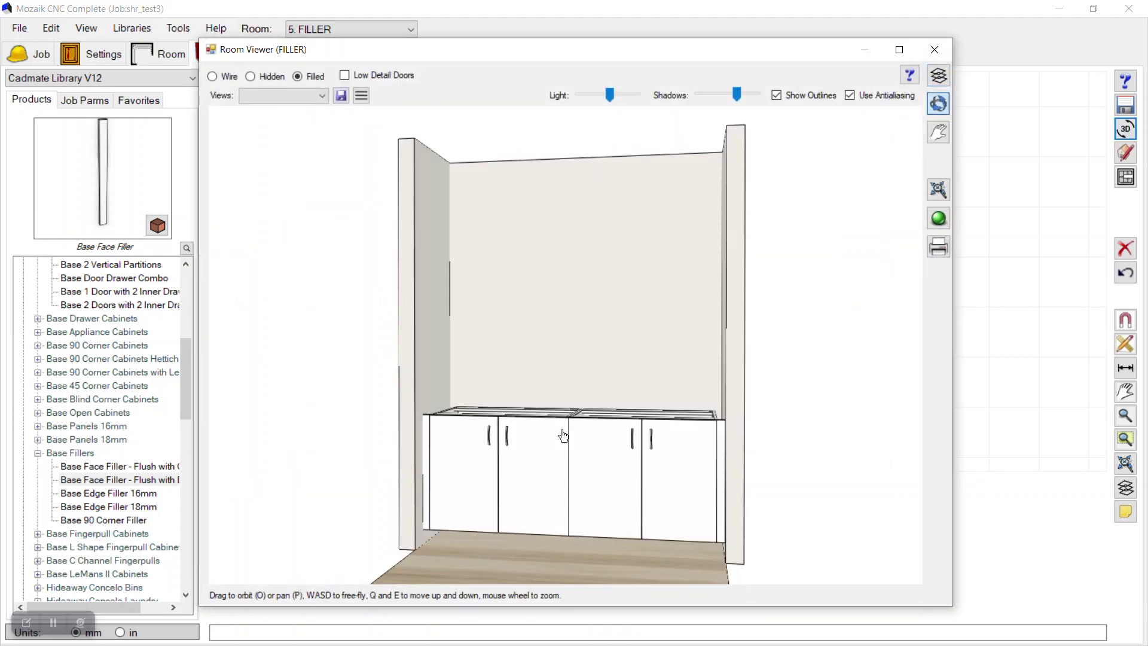
{"action": "left_click_drag", "start_coordinate": [562, 440], "coordinate": [588, 484]}
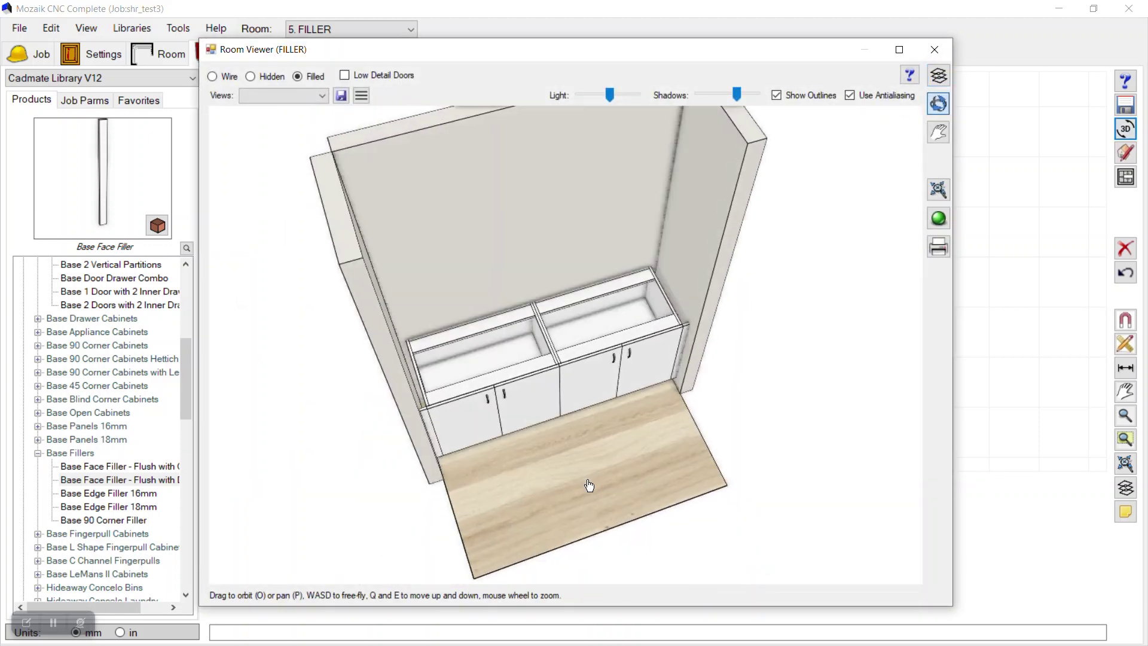
{"action": "scroll", "coordinate": [590, 481], "scroll_direction": "up", "scroll_amount": 5}
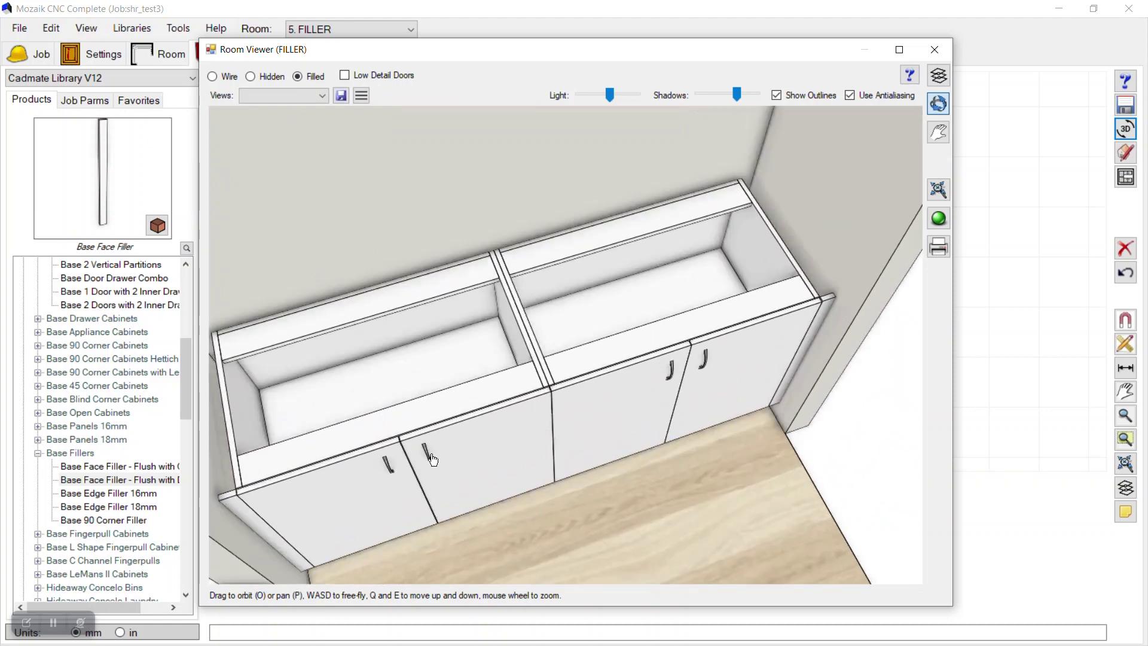
{"action": "left_click", "coordinate": [933, 50]}
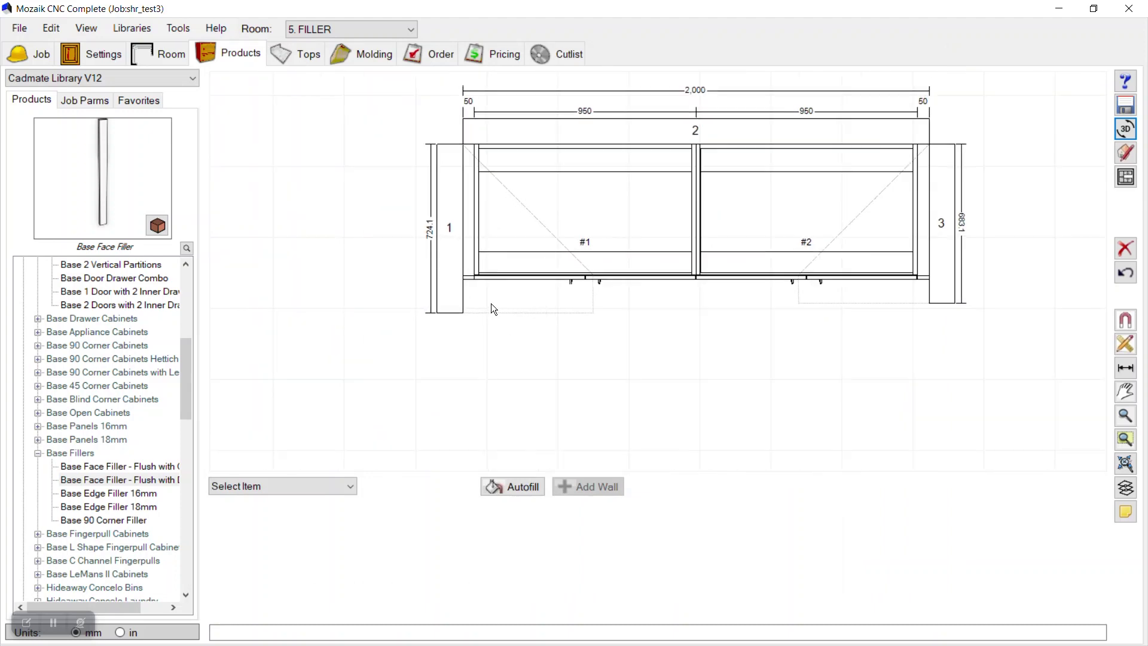
Open the left face filler in the Product Editor and select its Display Filler Stile part.
{"action": "scroll", "coordinate": [489, 203], "scroll_direction": "up", "scroll_amount": 2}
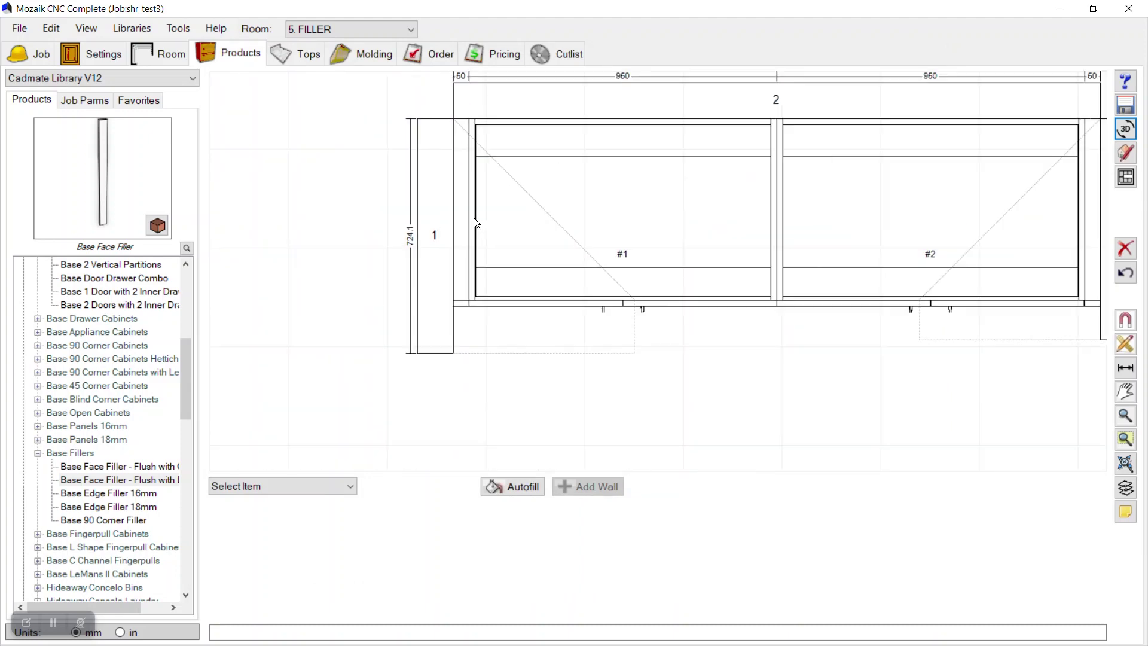
{"action": "left_click", "coordinate": [461, 219]}
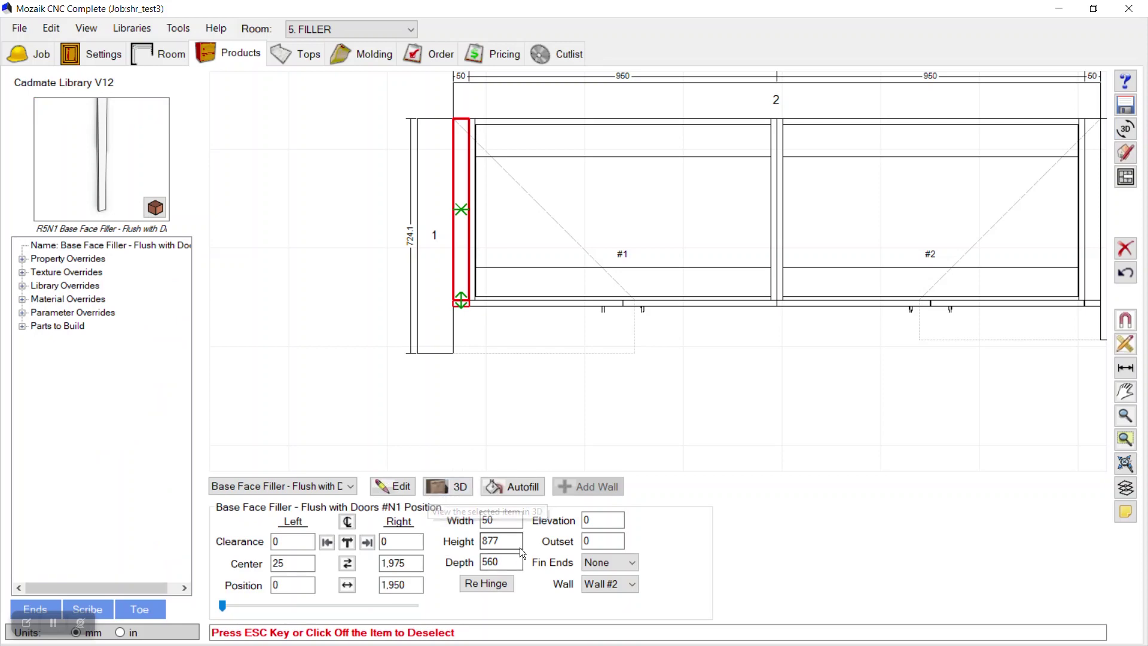
{"action": "left_click", "coordinate": [399, 485]}
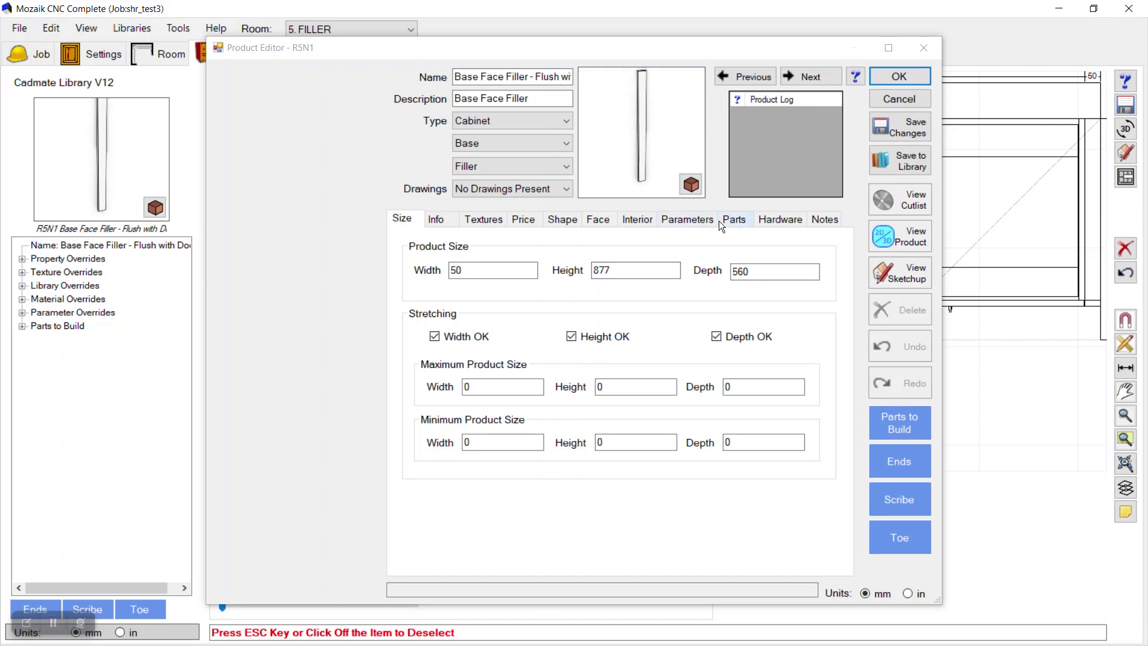
{"action": "left_click", "coordinate": [733, 221]}
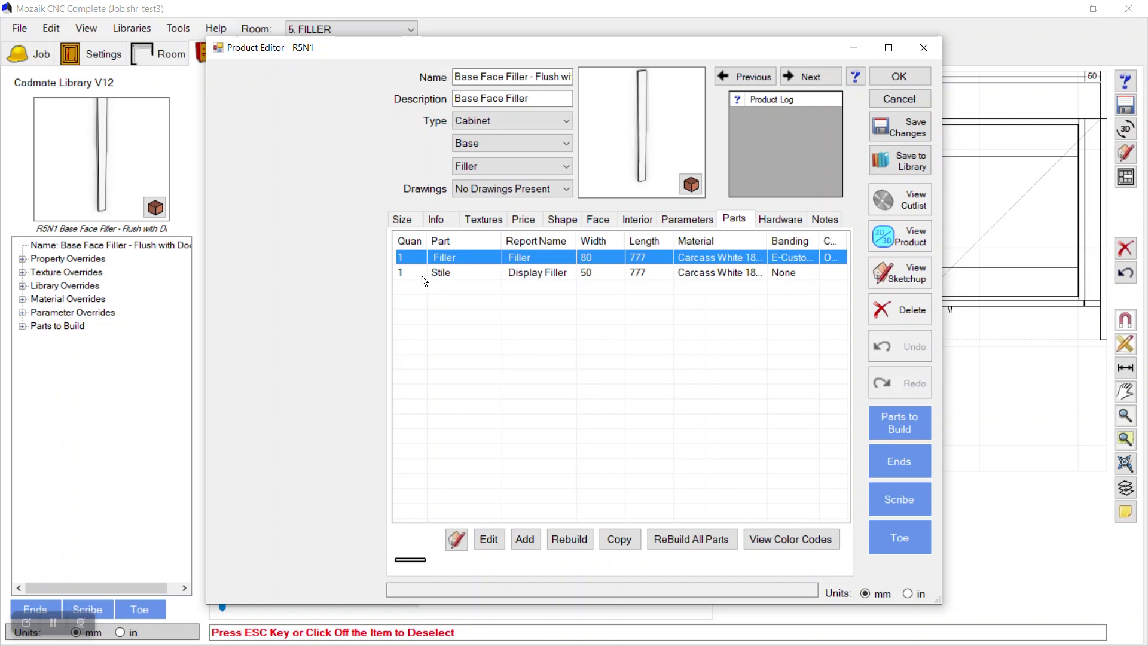
{"action": "left_click", "coordinate": [539, 272]}
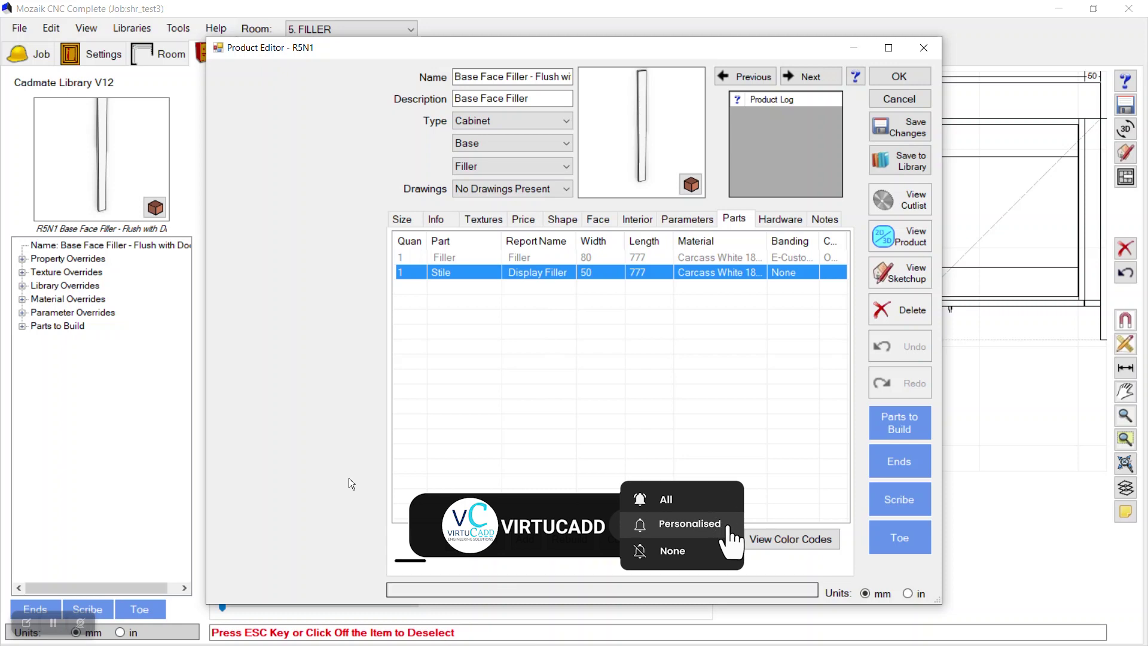
Select the 80-wide Filler row in the filler's parts list.
{"action": "left_click", "coordinate": [601, 259]}
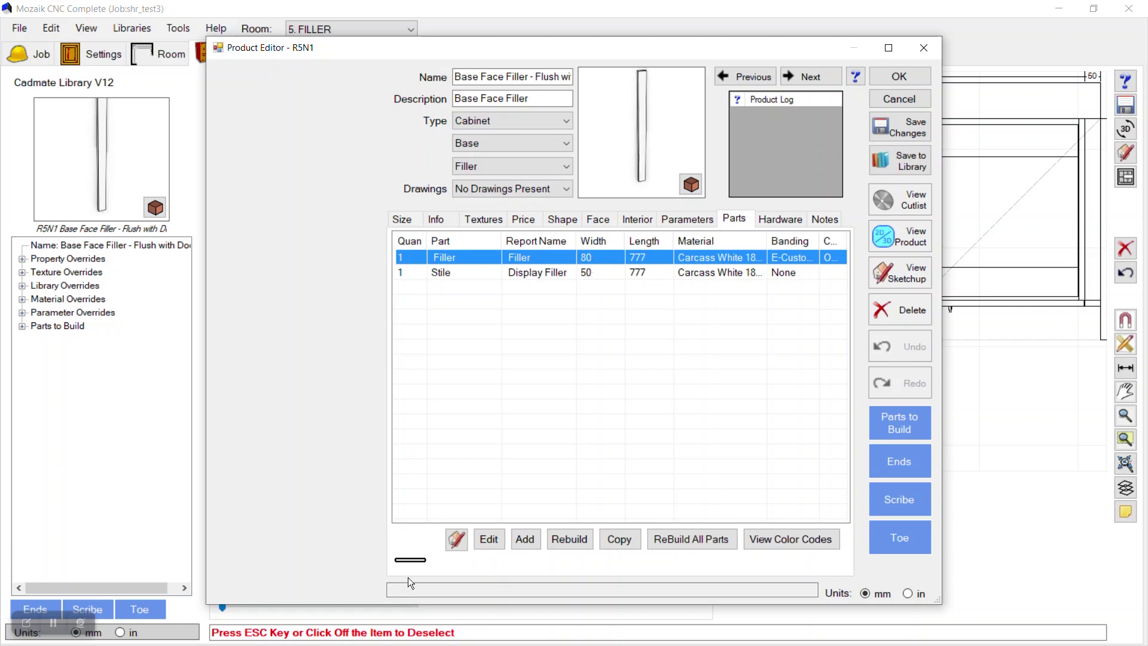
Set the Filler part's width formula default to 65 and change the conditional rule values to 65.
{"action": "left_click", "coordinate": [485, 541]}
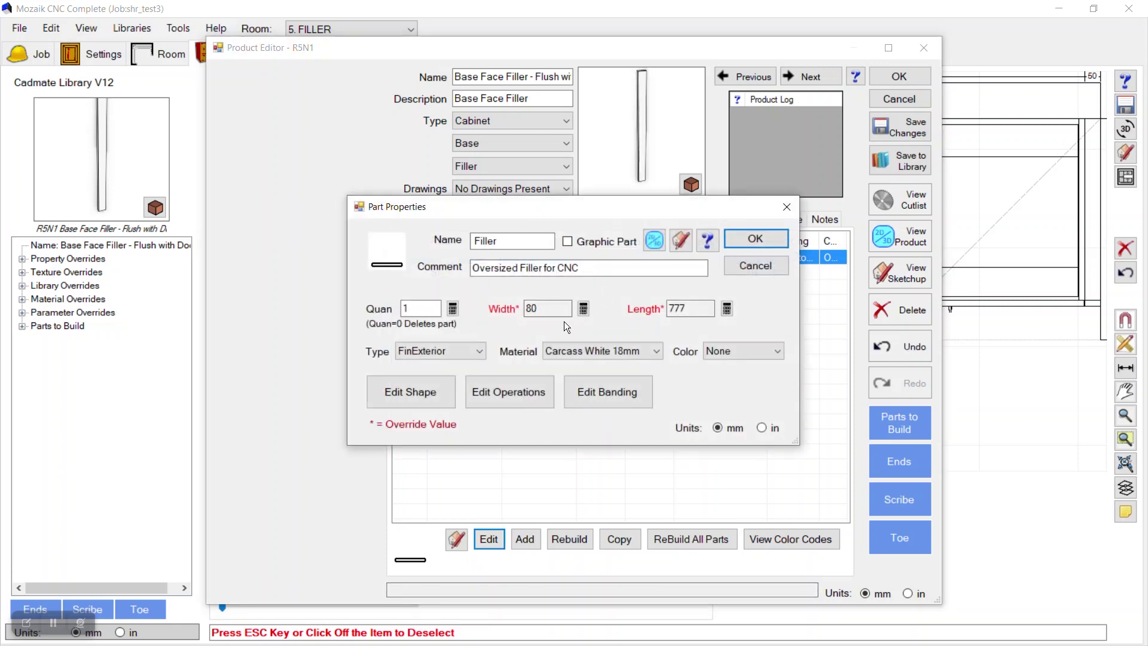
{"action": "left_click", "coordinate": [583, 309]}
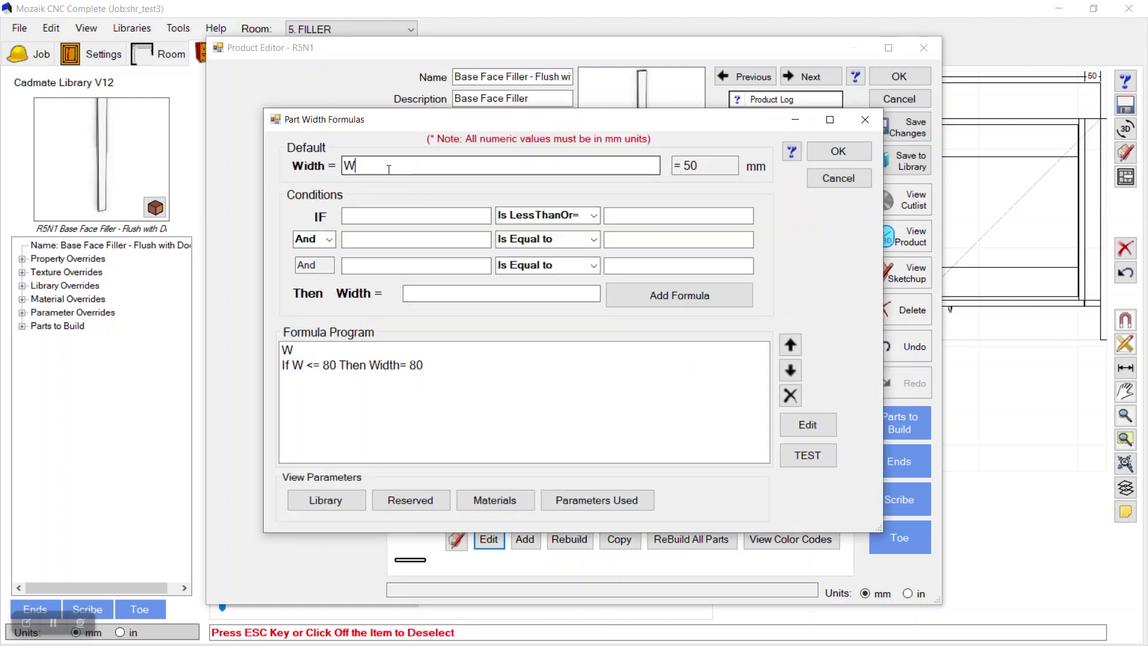
{"action": "type", "text": "65"}
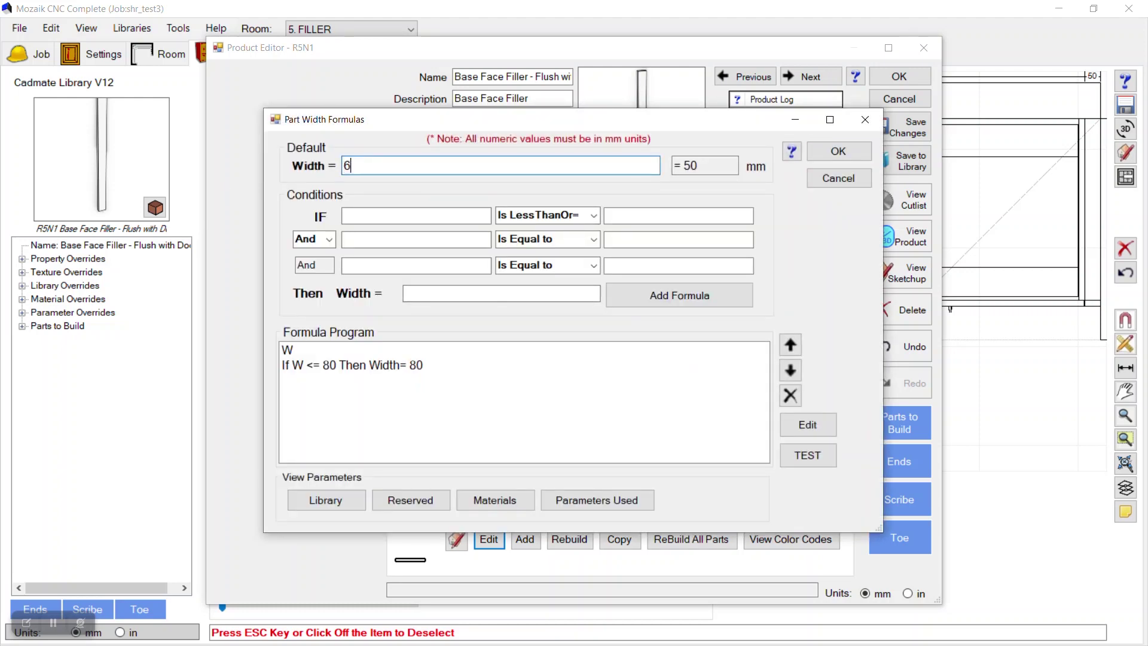
{"action": "left_click", "coordinate": [681, 293]}
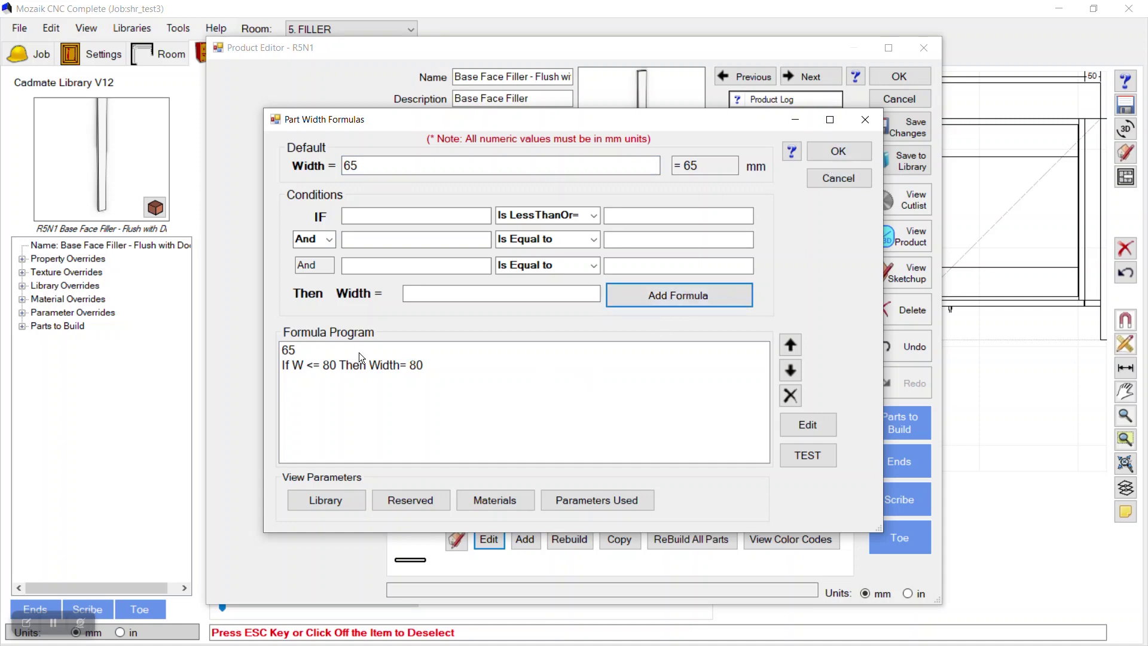
{"action": "left_click", "coordinate": [345, 366]}
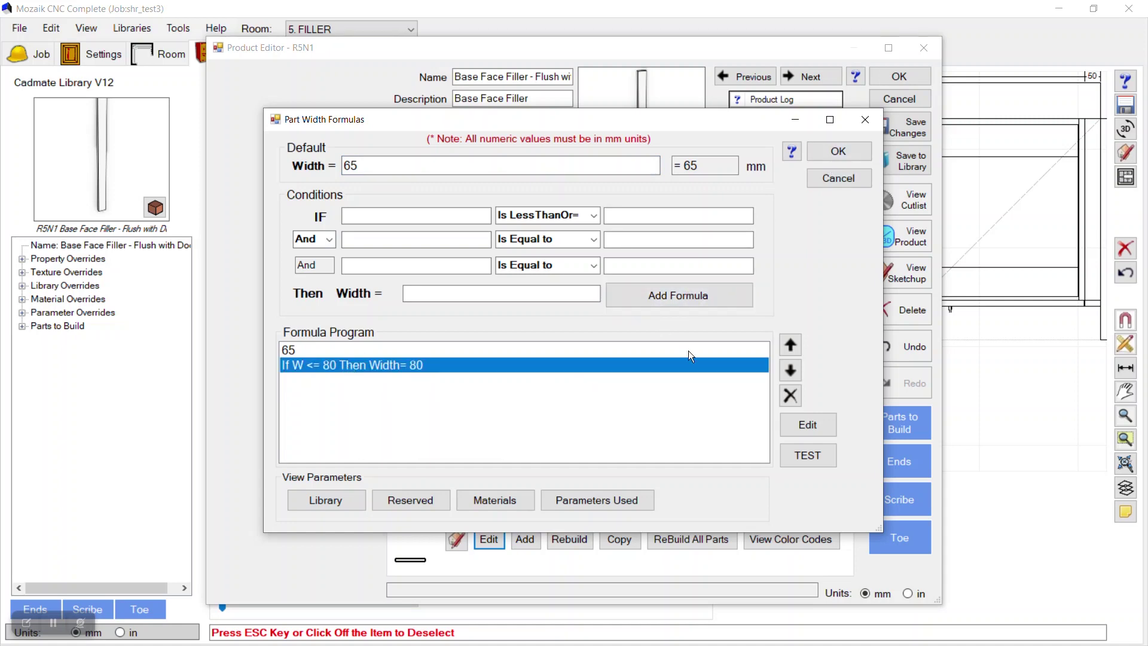
{"action": "left_click", "coordinate": [808, 425]}
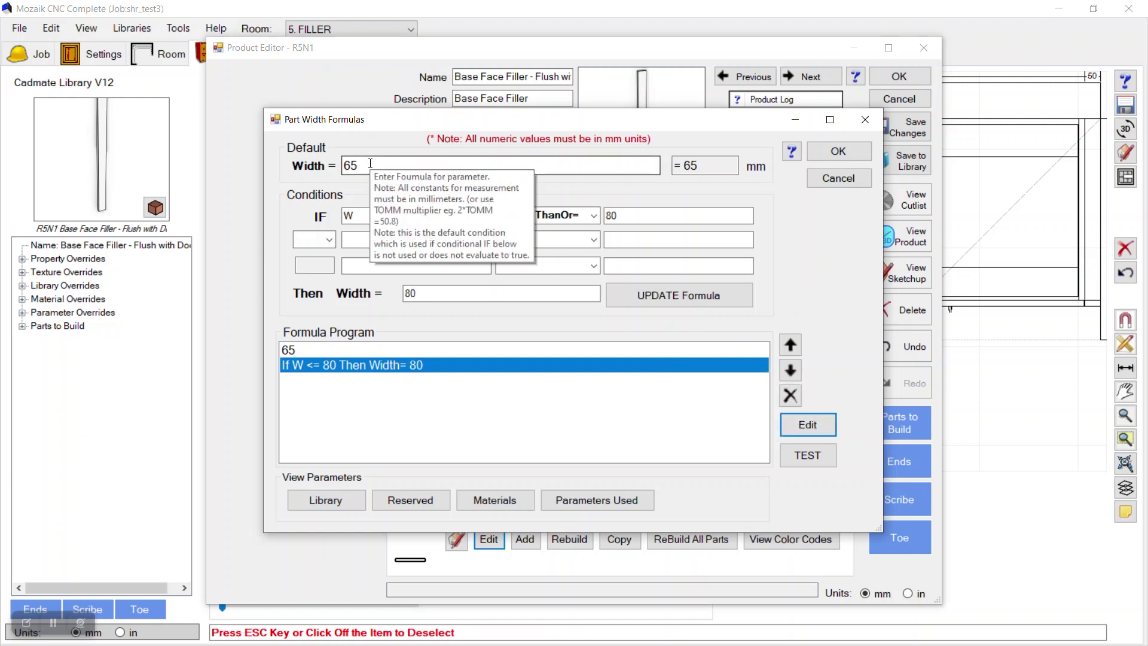
{"action": "left_click", "coordinate": [627, 217]}
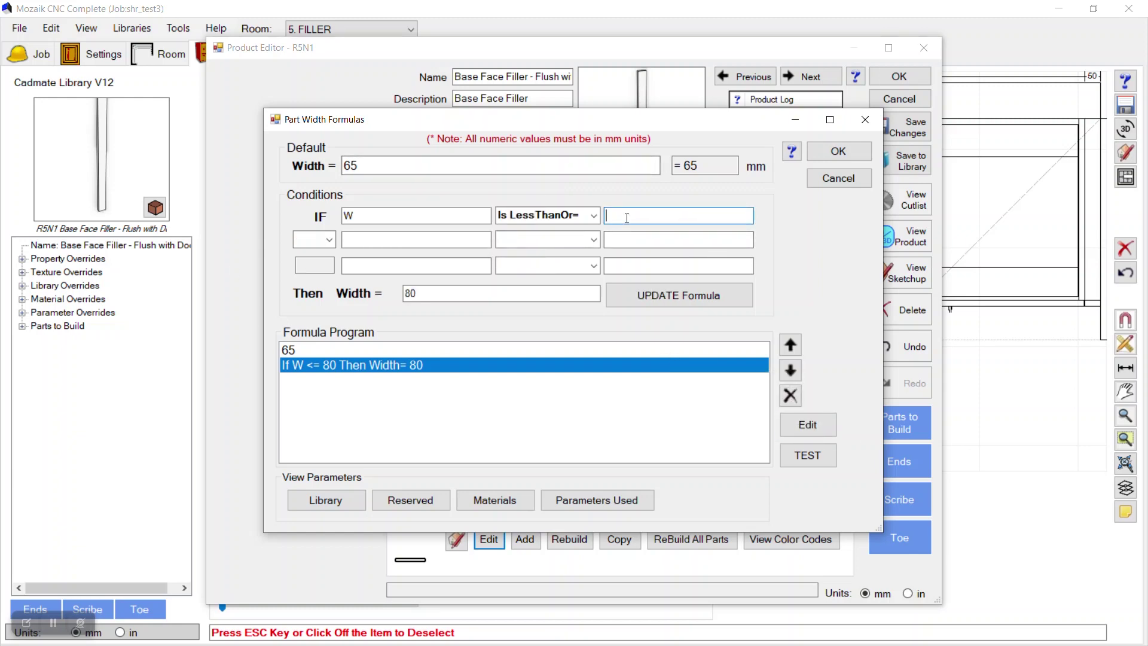
{"action": "type", "text": "65"}
{"action": "double_click", "coordinate": [441, 296]}
{"action": "key", "text": "BackSpace"}
{"action": "type", "text": "65"}
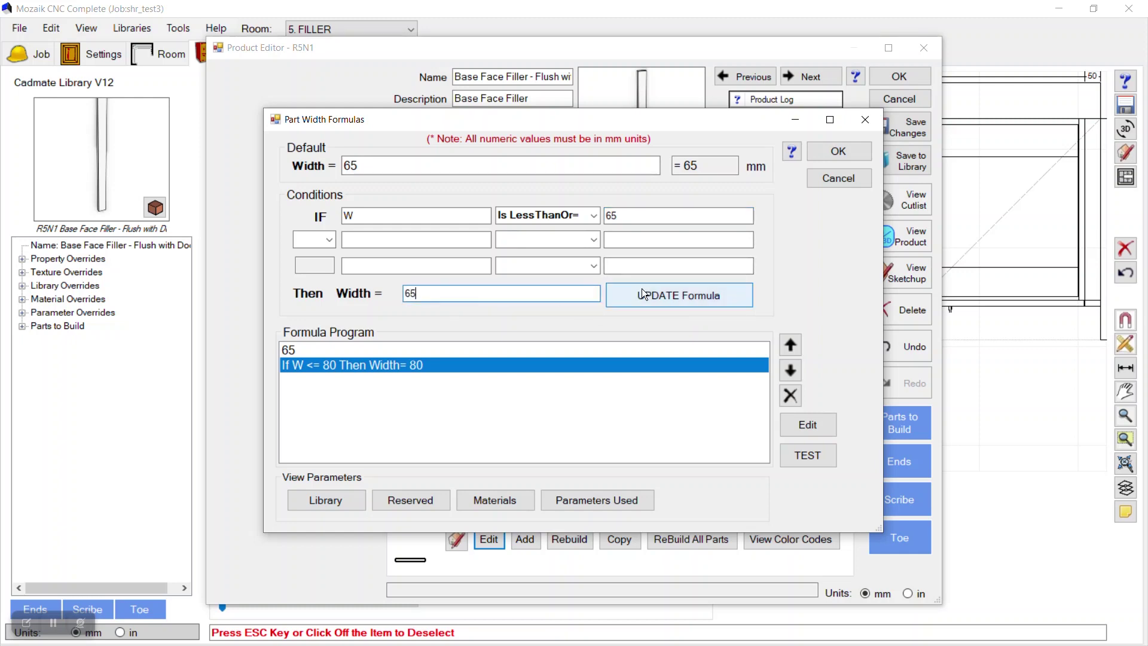
{"action": "left_click", "coordinate": [825, 153]}
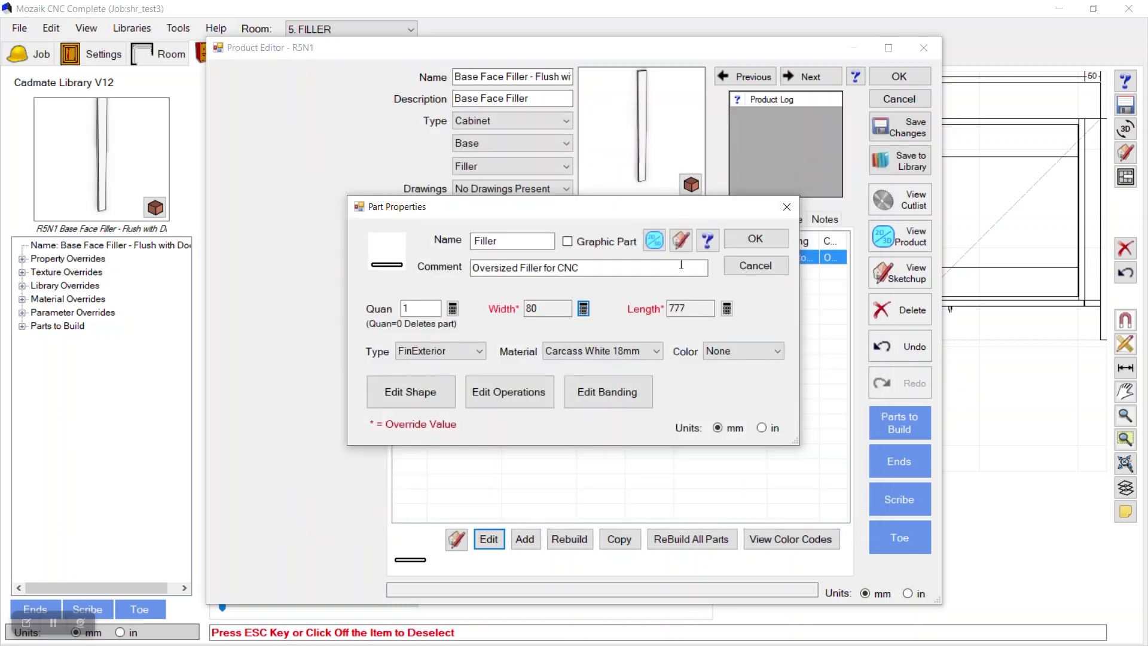
Rework the rule to 'If W <= 65 Then Width= 65', test it and confirm.
{"action": "left_click", "coordinate": [583, 310]}
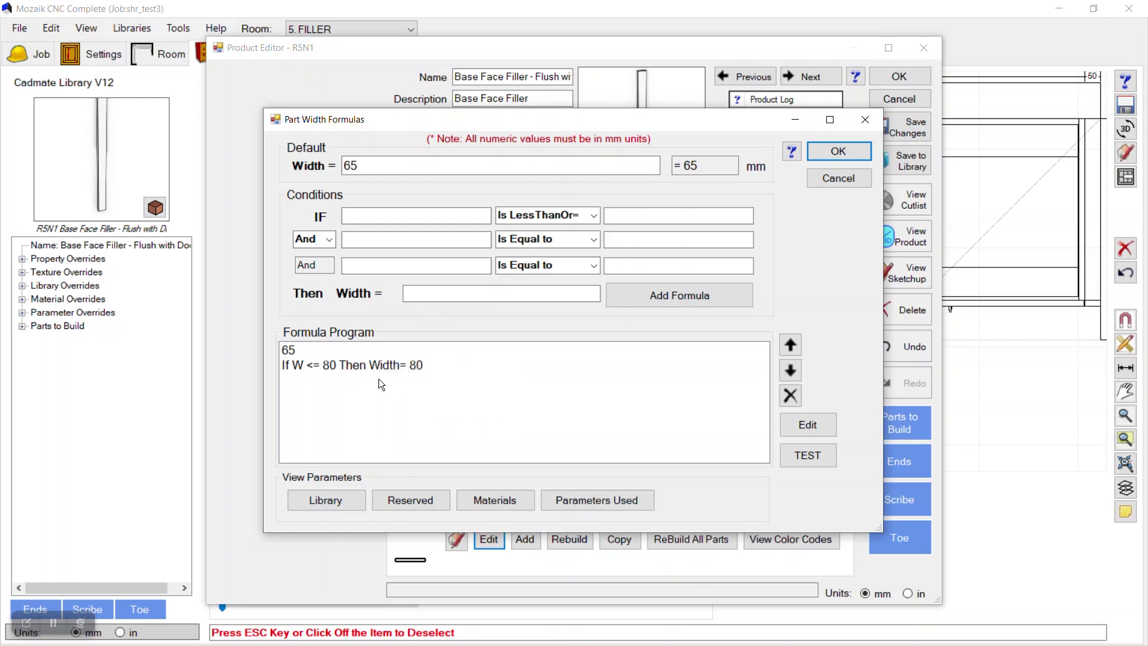
{"action": "left_click", "coordinate": [404, 365]}
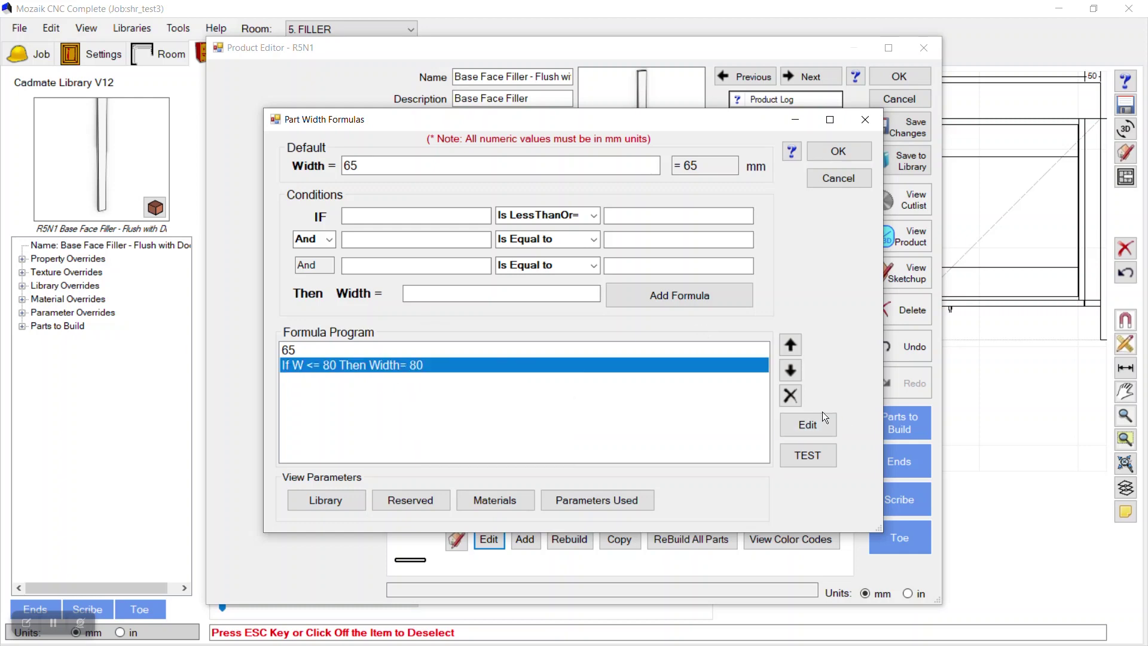
{"action": "left_click", "coordinate": [808, 425]}
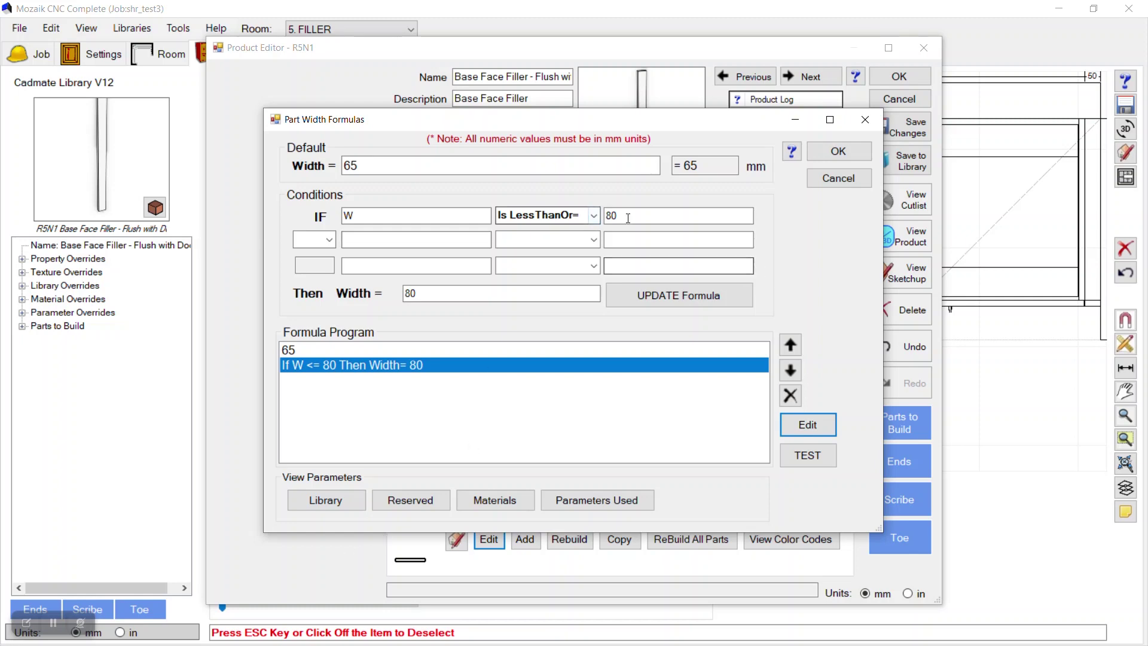
{"action": "double_click", "coordinate": [622, 216]}
{"action": "type", "text": "65"}
{"action": "key", "text": "Tab"}
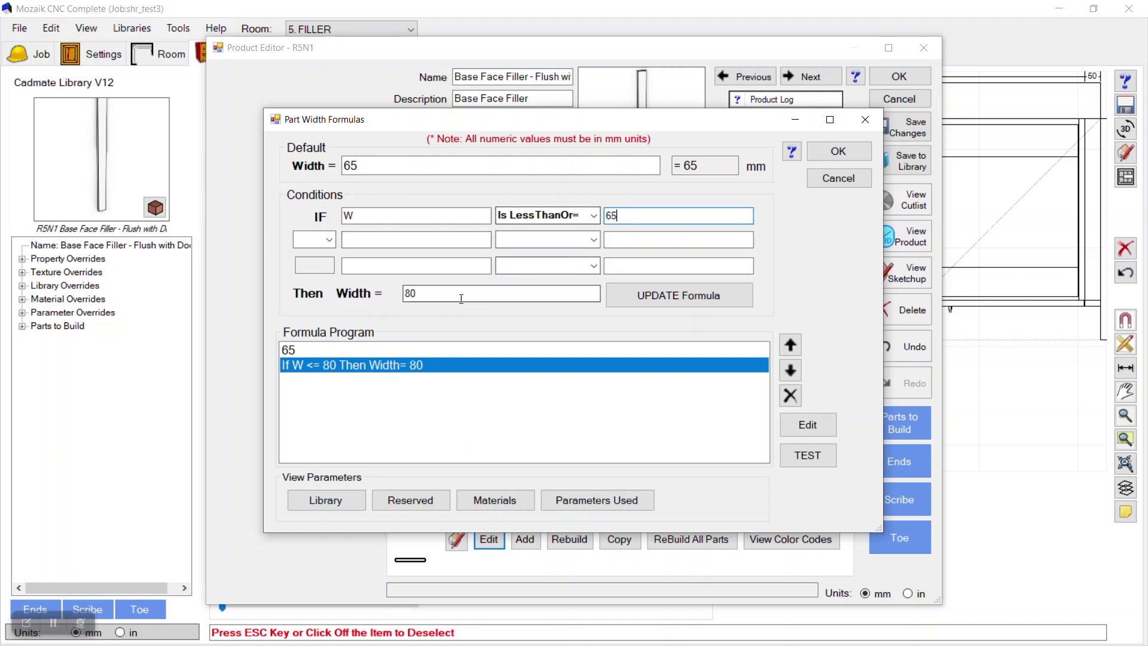
{"action": "type", "text": "65"}
{"action": "left_click", "coordinate": [610, 302]}
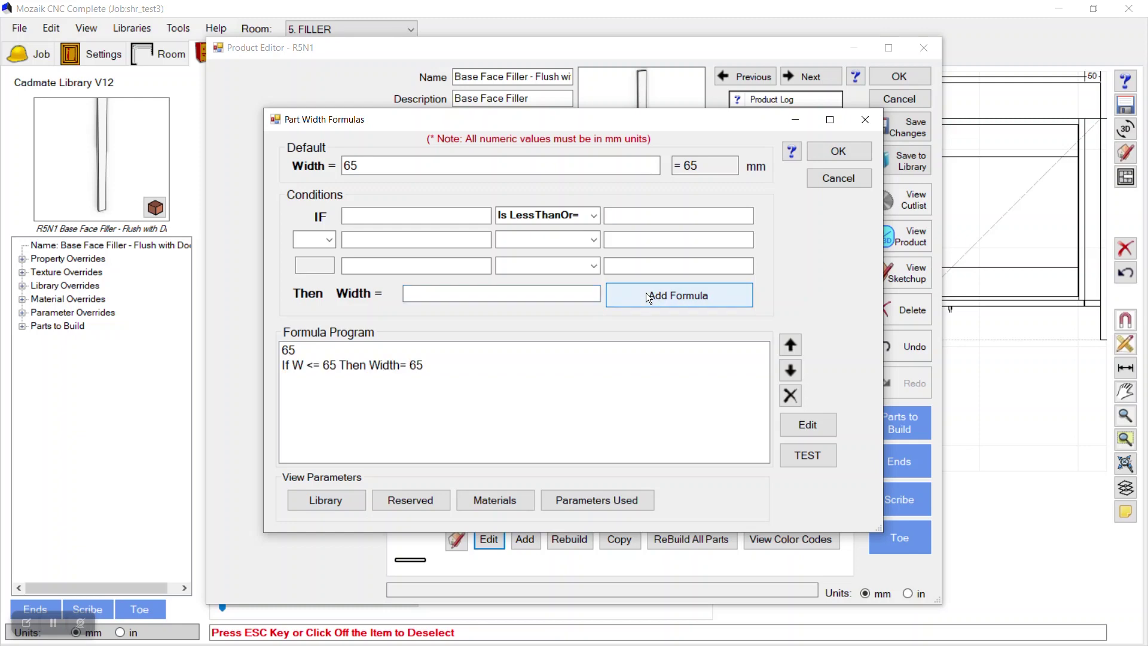
{"action": "left_click", "coordinate": [807, 455]}
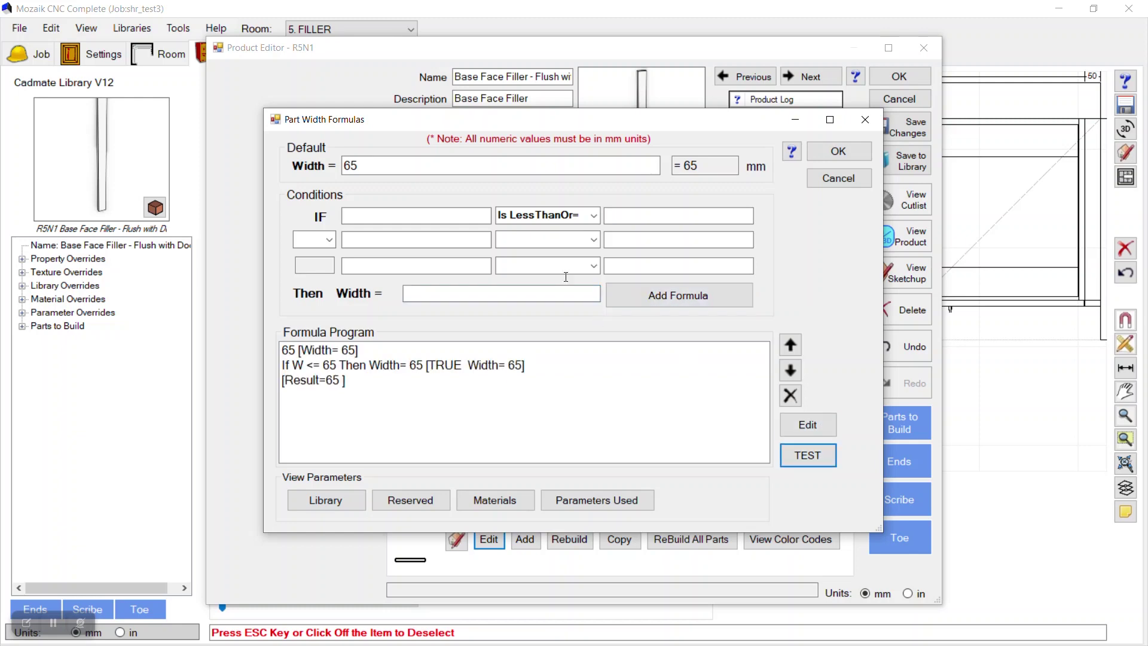
{"action": "left_click", "coordinate": [838, 156]}
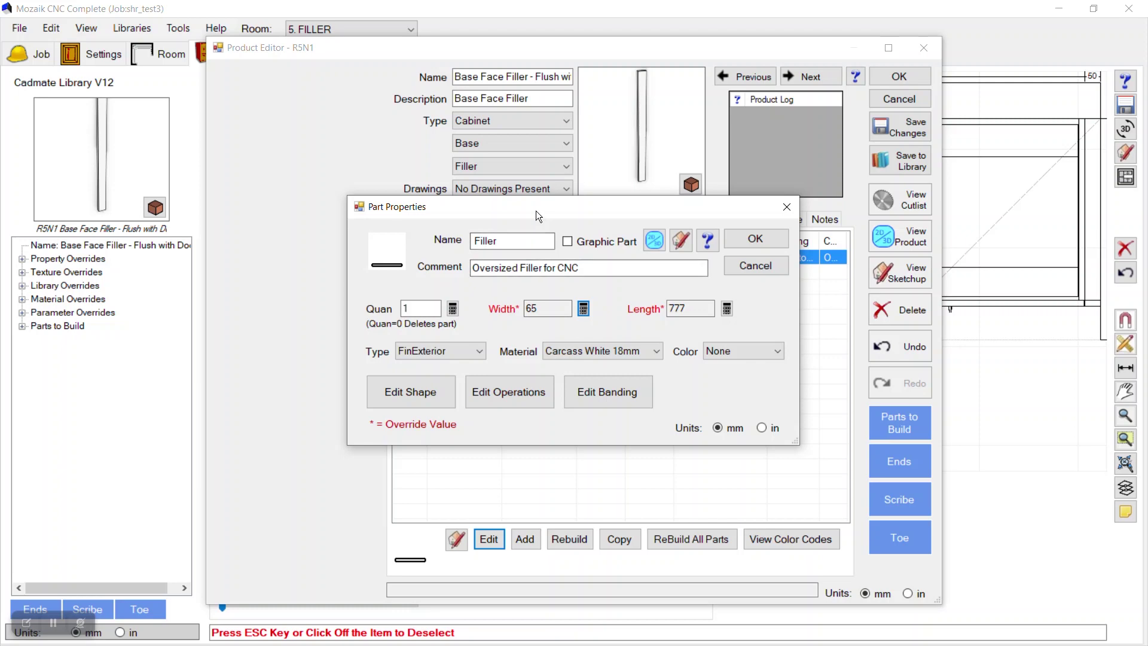
Apply the Filler part's 65 mm width and open the Display Filler Stile's properties.
{"action": "left_click_drag", "start_coordinate": [535, 211], "coordinate": [546, 300]}
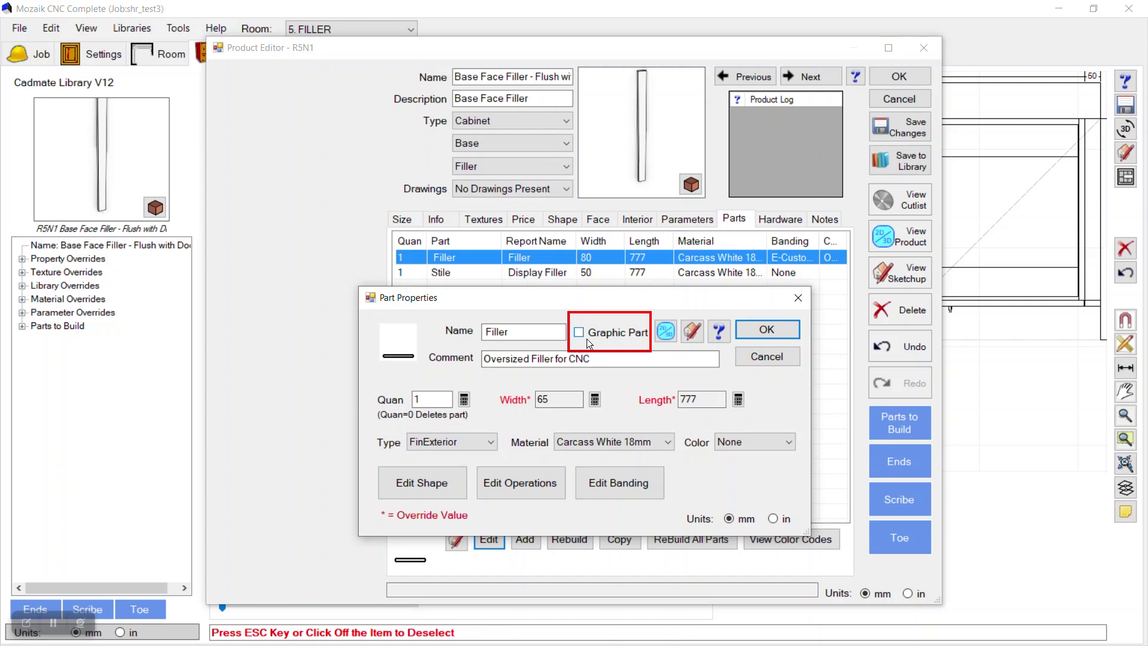
{"action": "left_click", "coordinate": [745, 330]}
{"action": "left_click", "coordinate": [528, 274]}
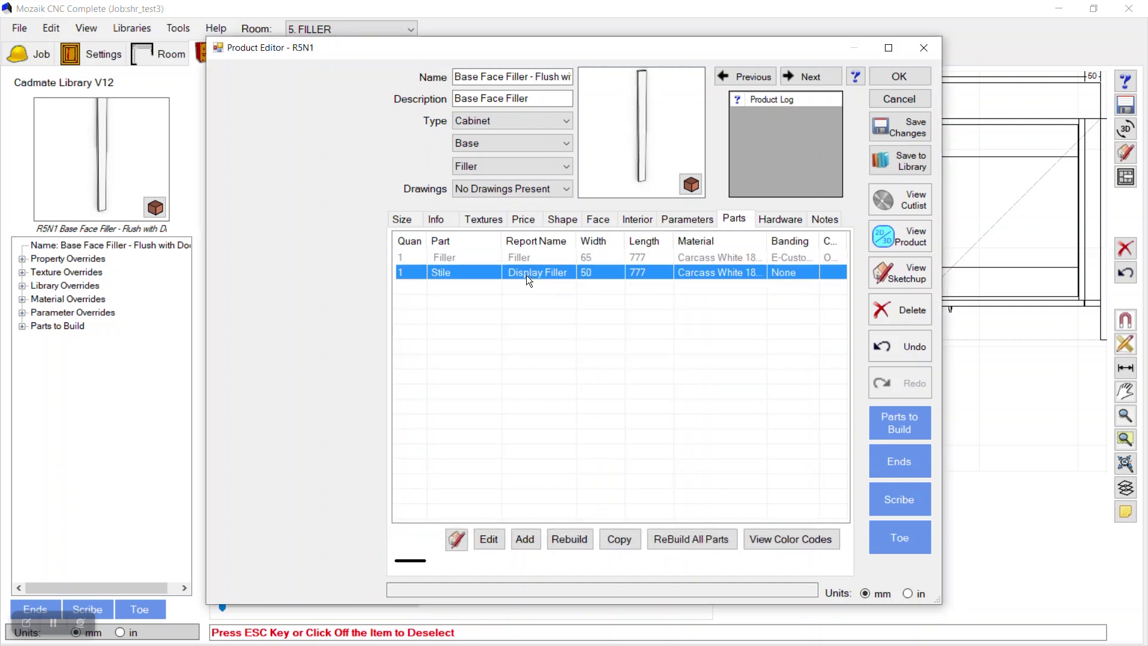
{"action": "double_click", "coordinate": [526, 275]}
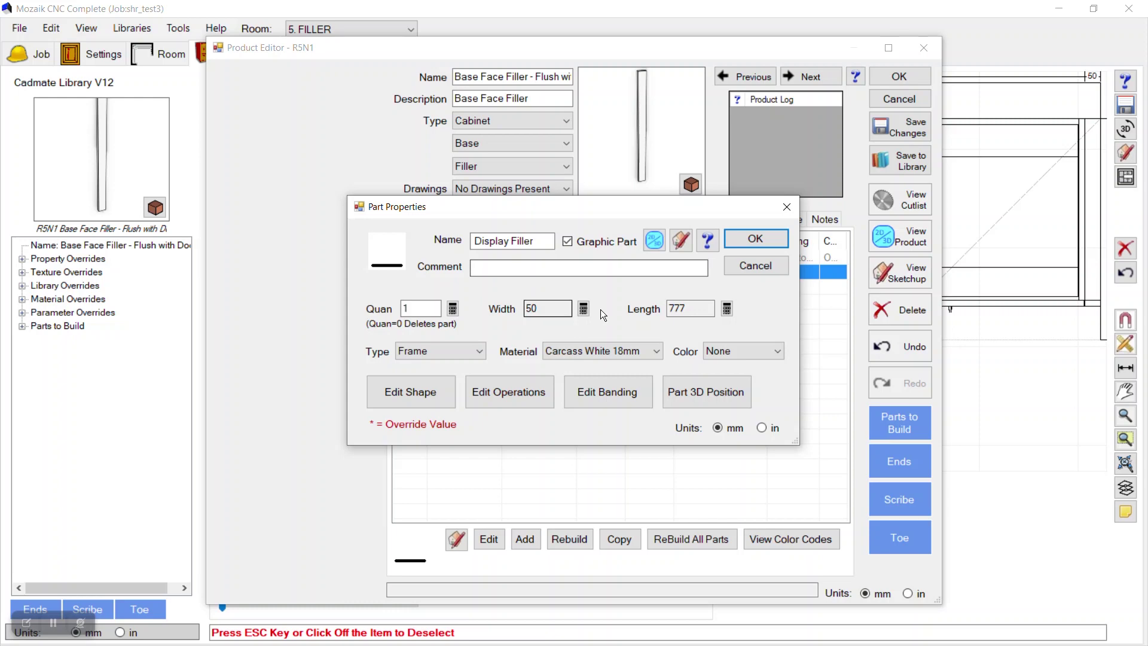
Close the Stile and Filler properties unchanged and save the filler product's part changes.
{"action": "left_click_drag", "start_coordinate": [530, 210], "coordinate": [808, 190]}
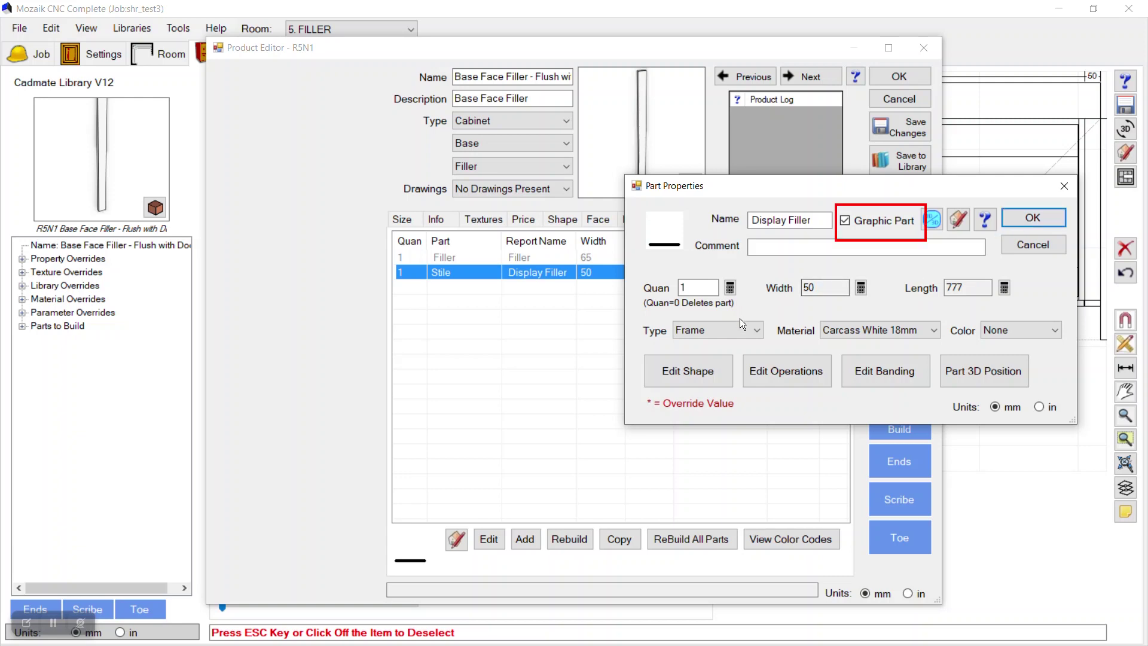
{"action": "left_click_drag", "start_coordinate": [761, 190], "coordinate": [805, 176]}
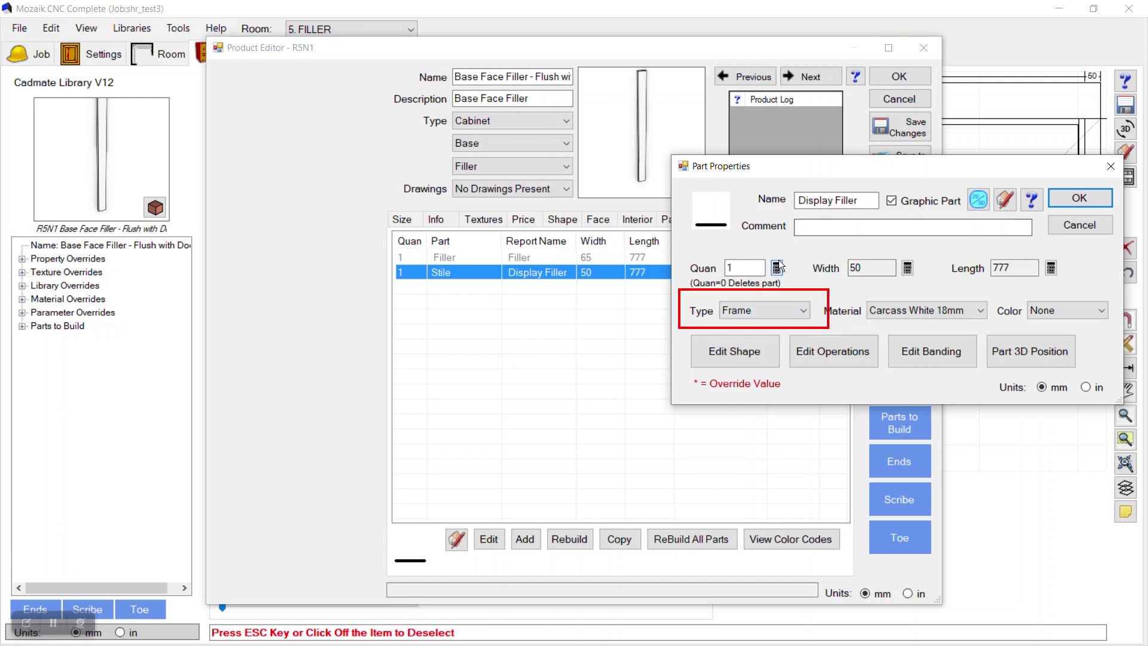
{"action": "left_click", "coordinate": [1063, 226]}
{"action": "left_click", "coordinate": [580, 262]}
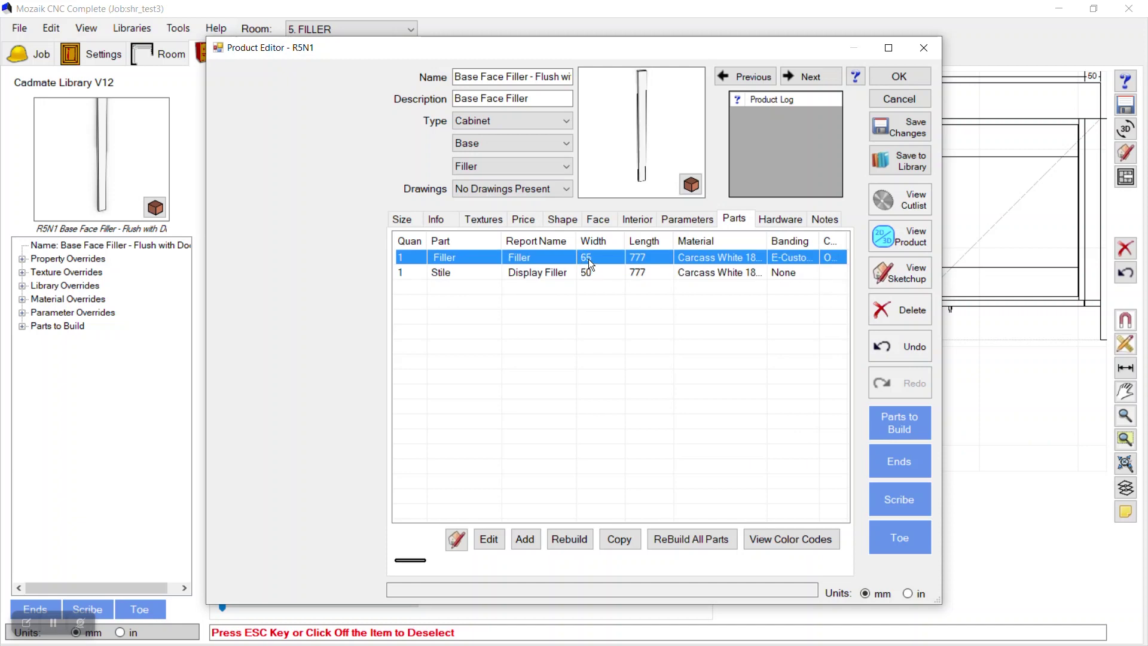
{"action": "double_click", "coordinate": [589, 260]}
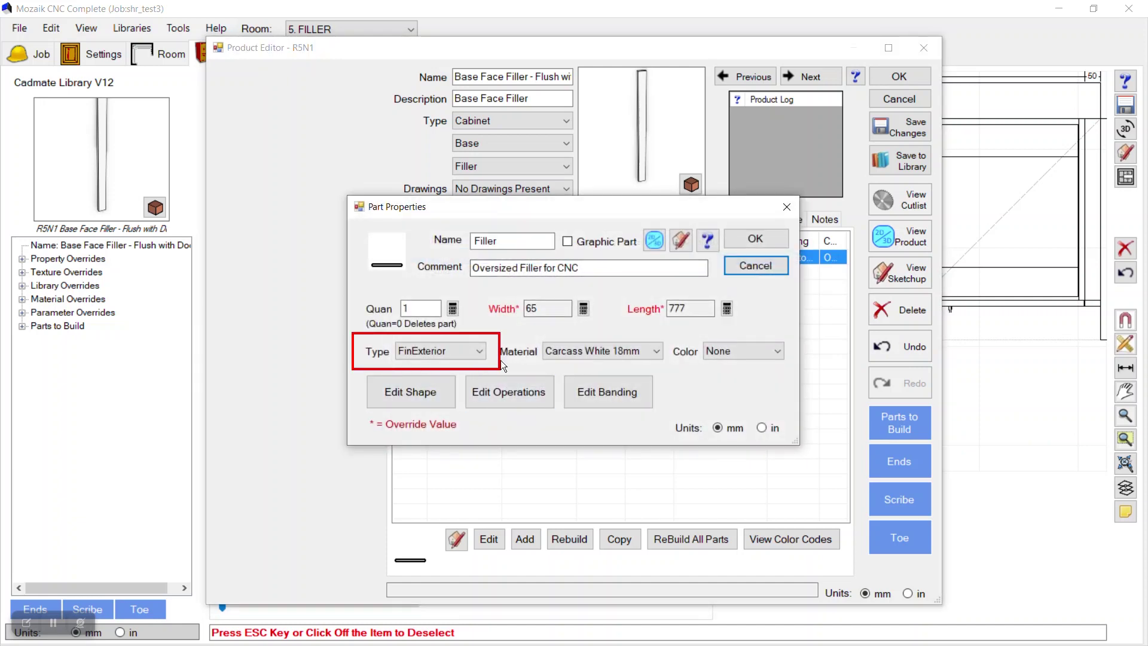
{"action": "left_click", "coordinate": [741, 267]}
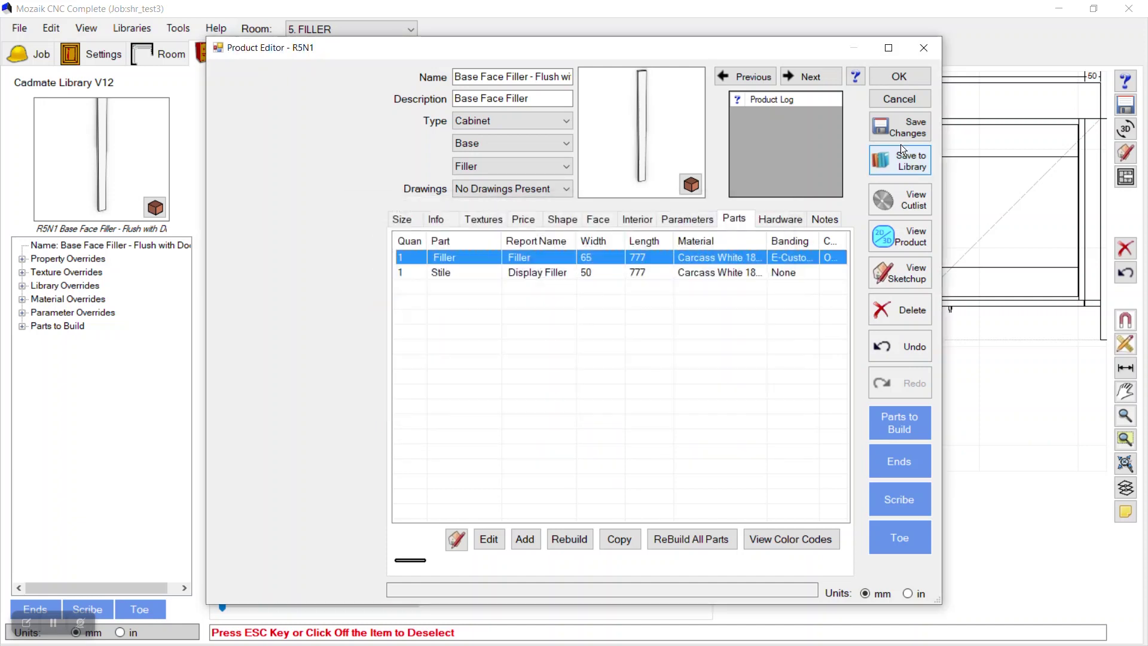
{"action": "left_click", "coordinate": [893, 124]}
{"action": "left_click", "coordinate": [888, 78]}
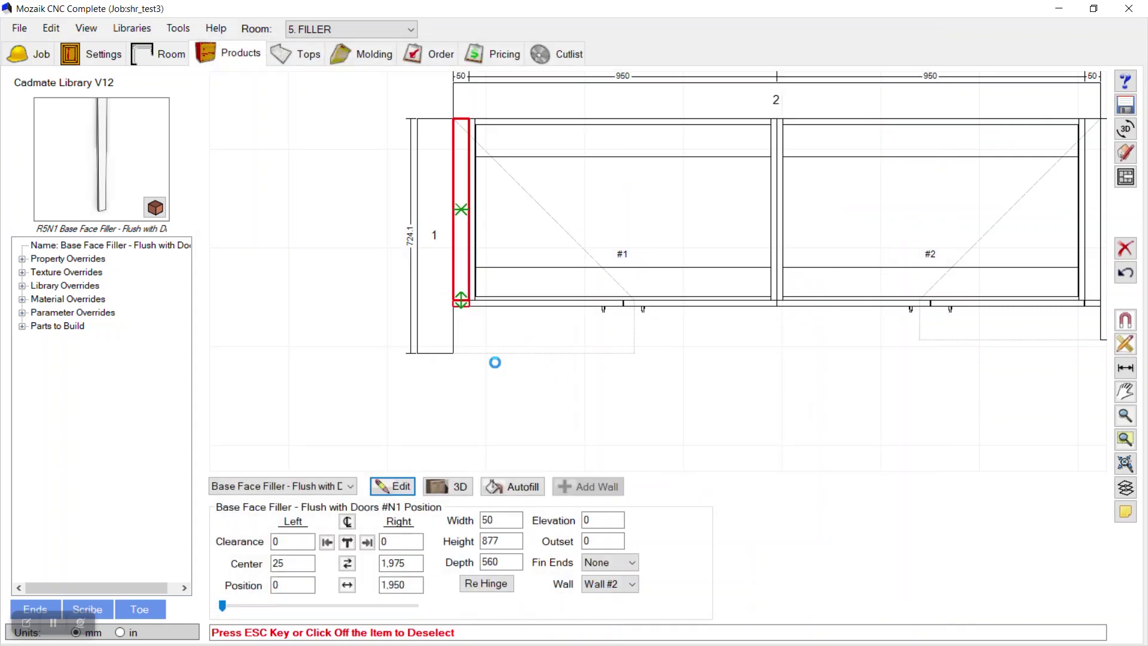
{"action": "left_click", "coordinate": [133, 27]}
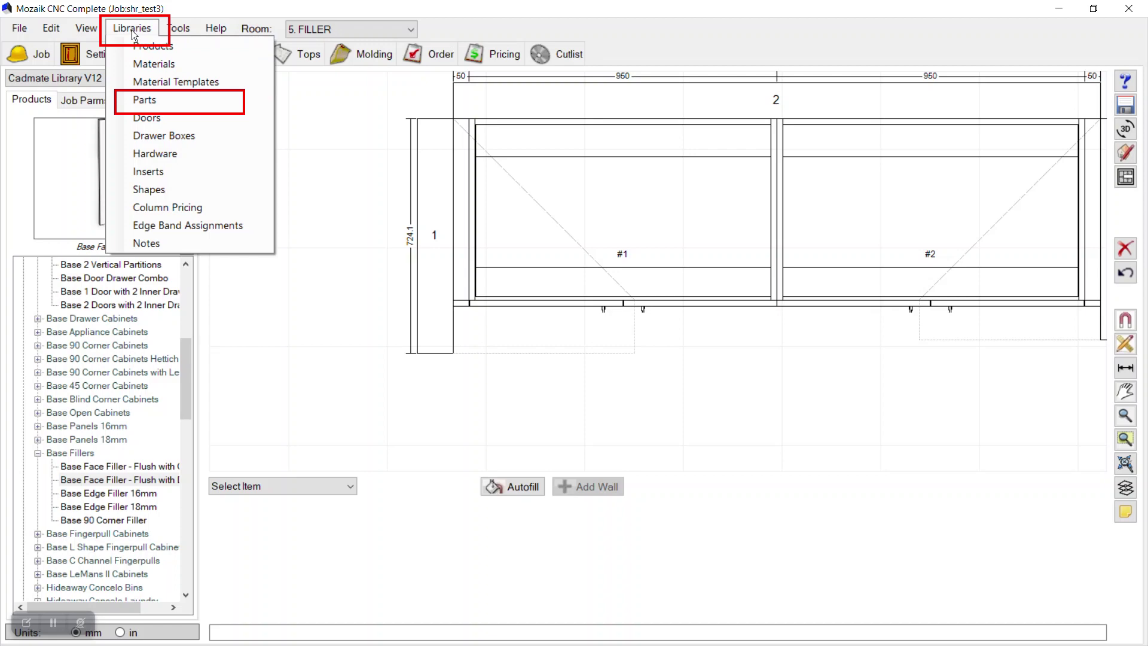
{"action": "left_click", "coordinate": [148, 99]}
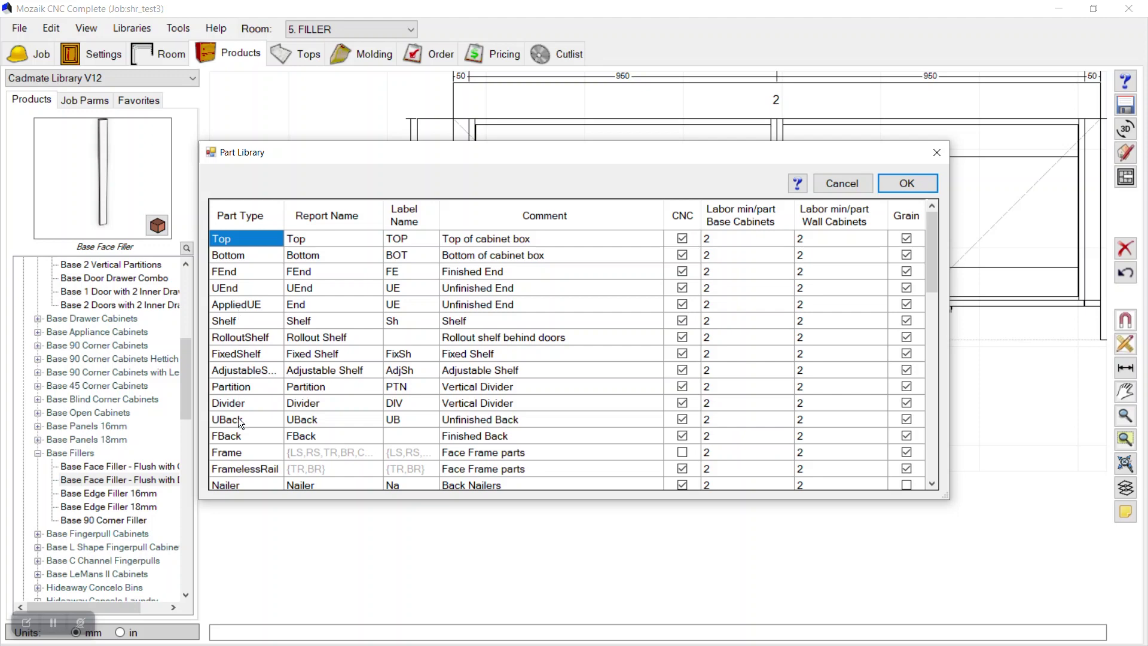
{"action": "left_click", "coordinate": [245, 452]}
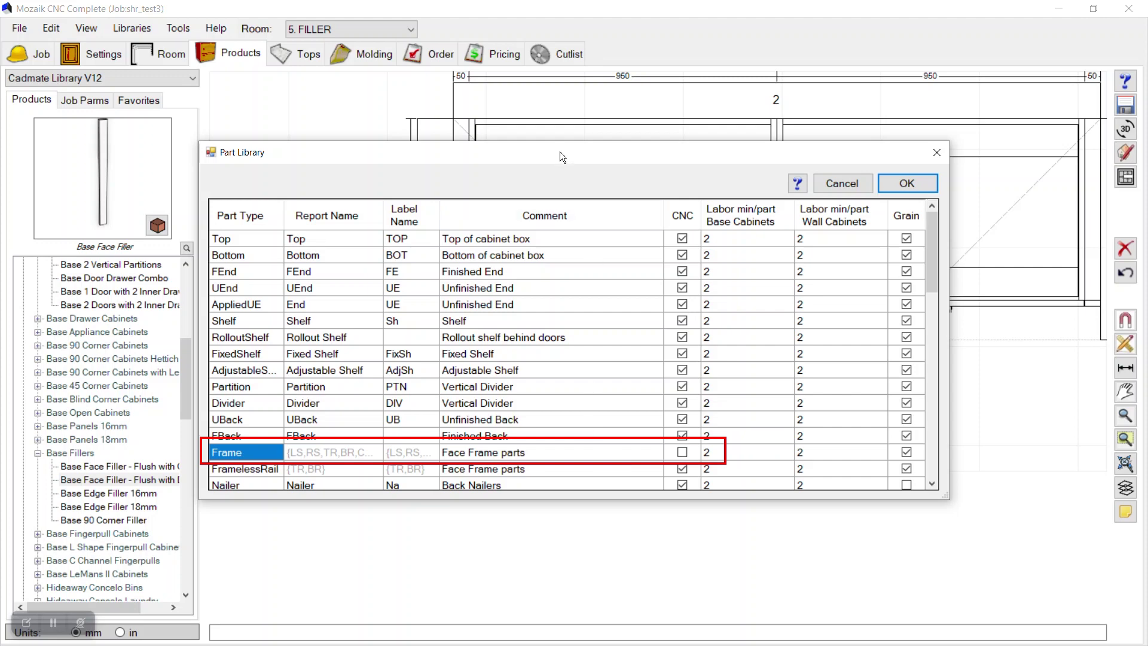
{"action": "left_click_drag", "start_coordinate": [560, 152], "coordinate": [548, 89]}
{"action": "left_click_drag", "start_coordinate": [928, 433], "coordinate": [1010, 547]}
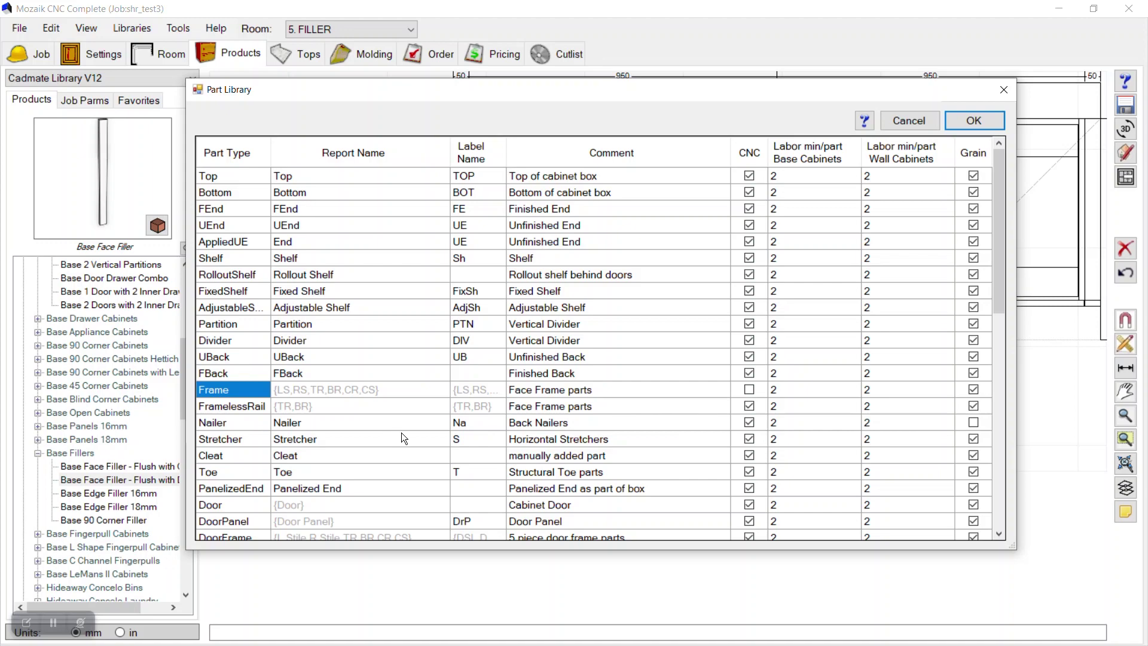
{"action": "scroll", "coordinate": [261, 503], "scroll_direction": "down", "scroll_amount": 5}
{"action": "scroll", "coordinate": [261, 503], "scroll_direction": "down", "scroll_amount": 5}
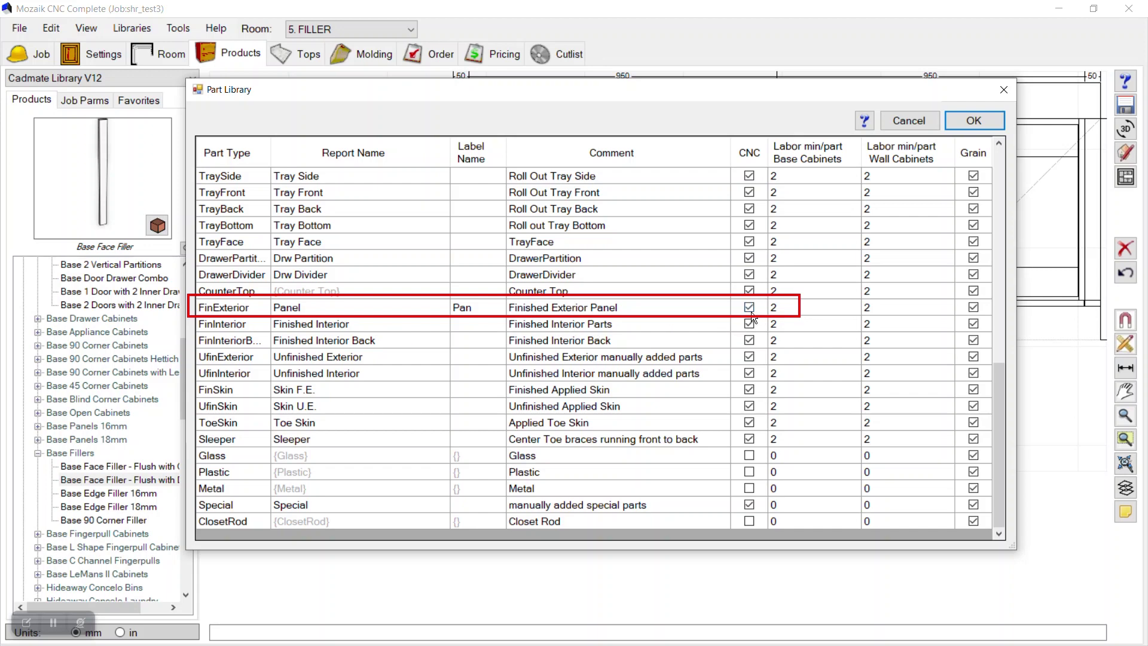
{"action": "left_click", "coordinate": [964, 124]}
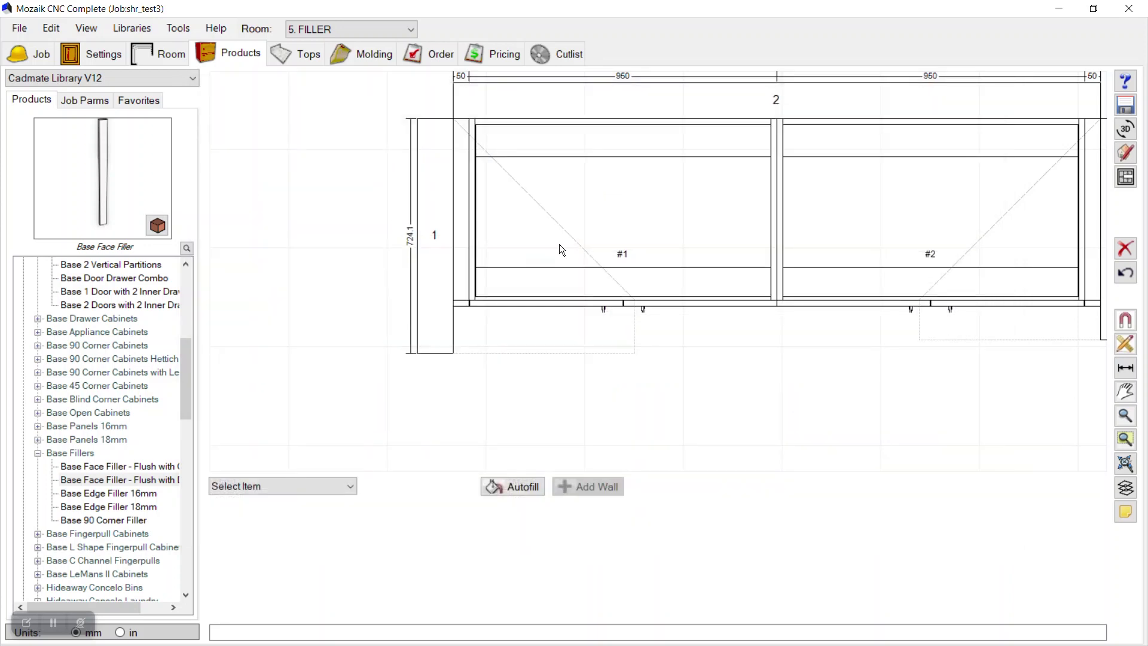
In the filler beside cabinet #1, switch the Display Filler stile part from Frame to FinExterior.
{"action": "left_click", "coordinate": [458, 277]}
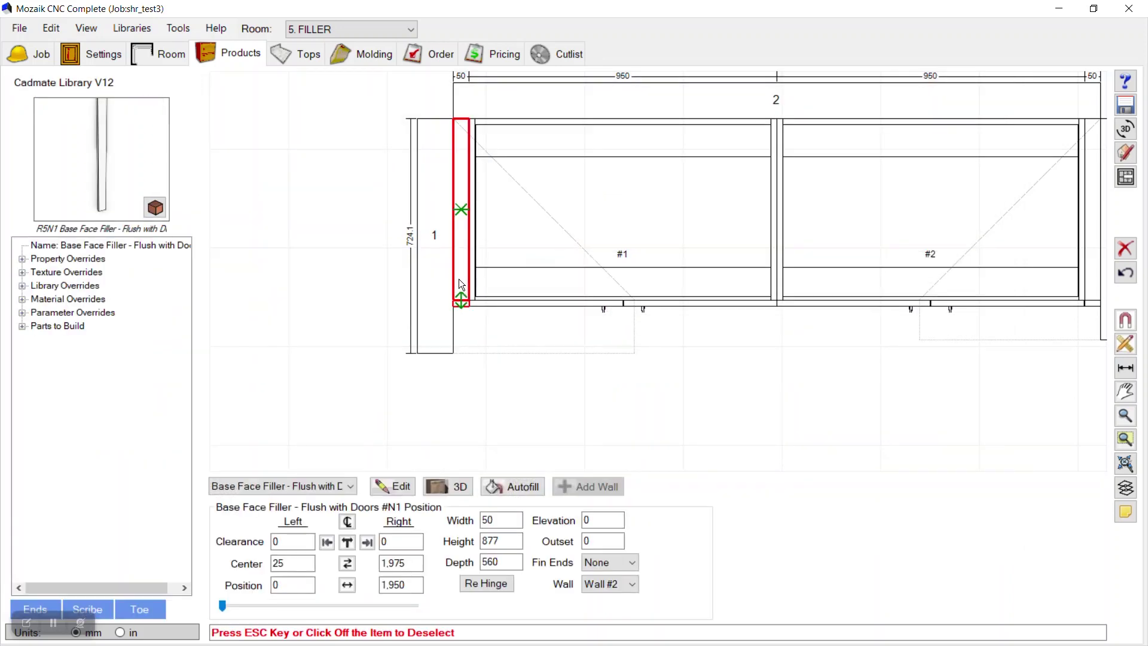
{"action": "left_click", "coordinate": [400, 487]}
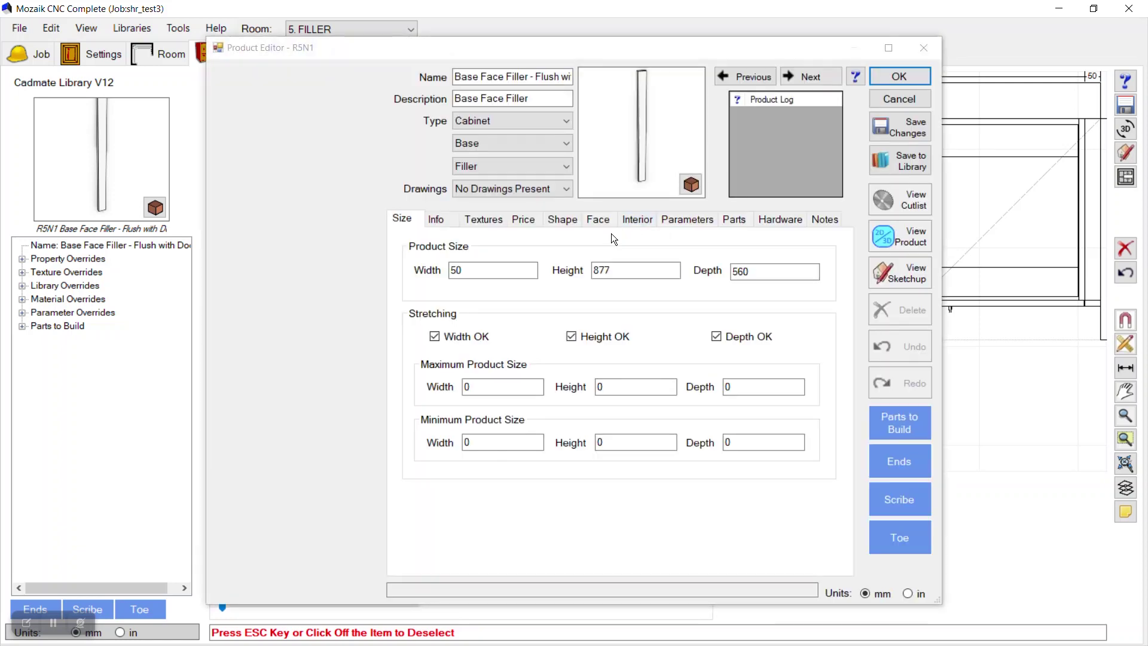
{"action": "left_click", "coordinate": [736, 218]}
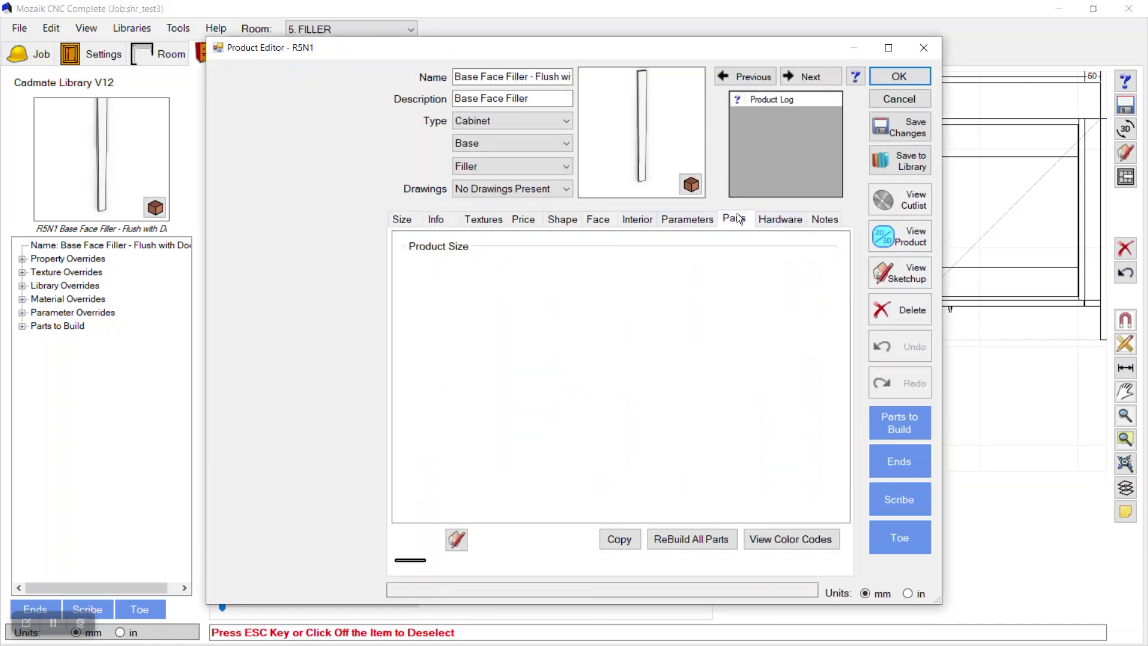
{"action": "left_click", "coordinate": [529, 276]}
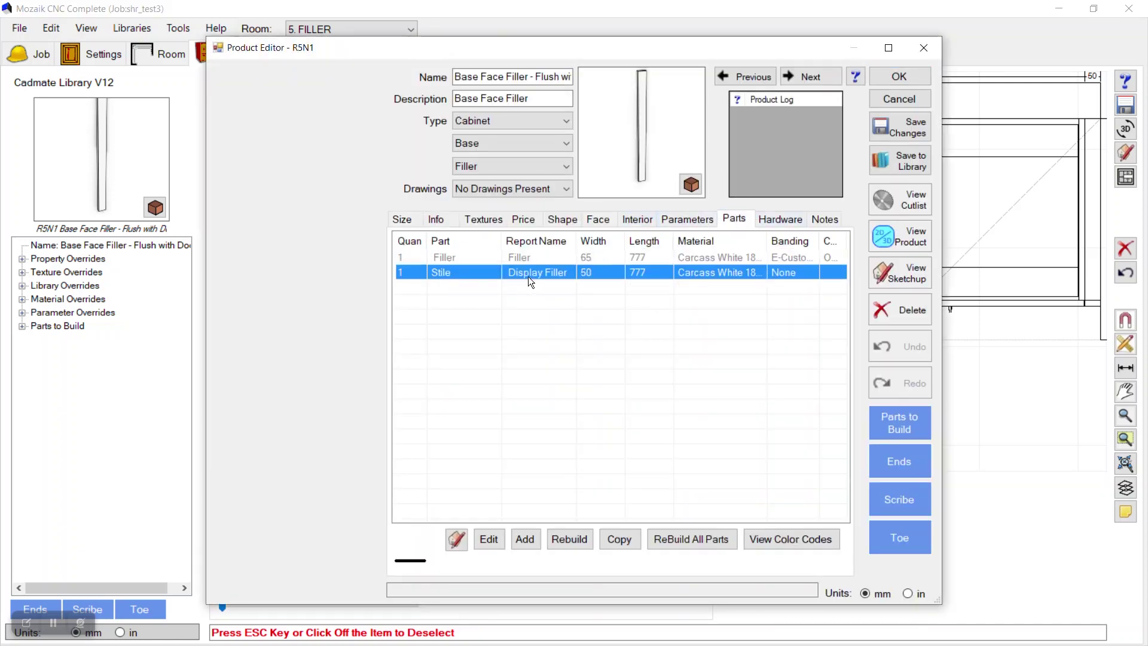
{"action": "double_click", "coordinate": [547, 274]}
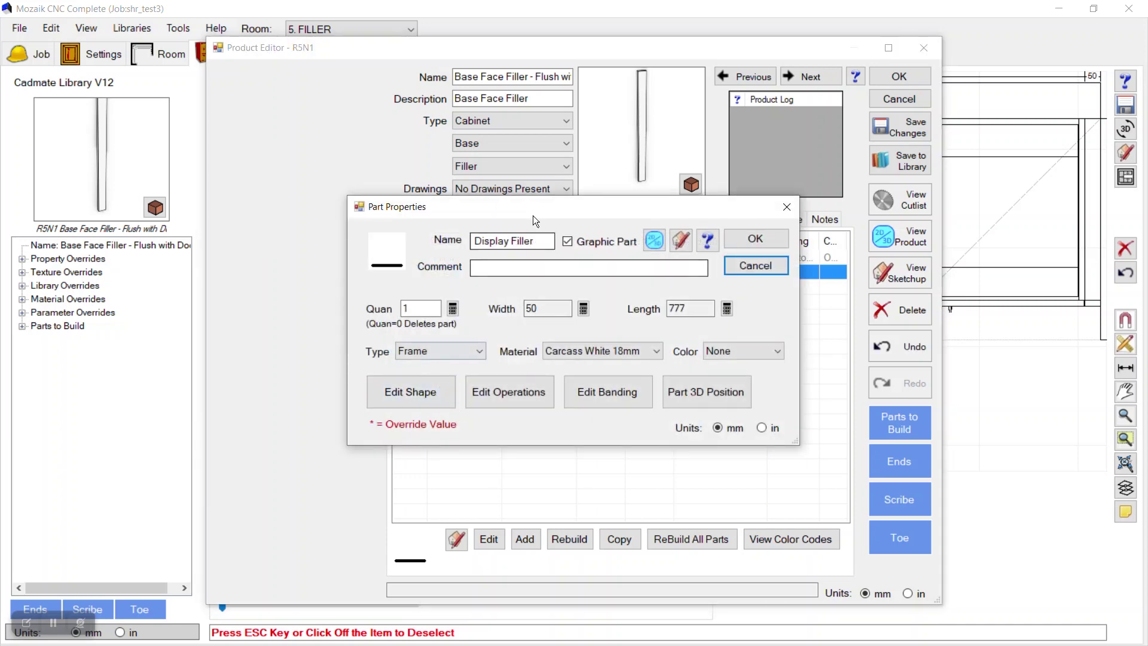
{"action": "left_click_drag", "start_coordinate": [527, 212], "coordinate": [640, 329]}
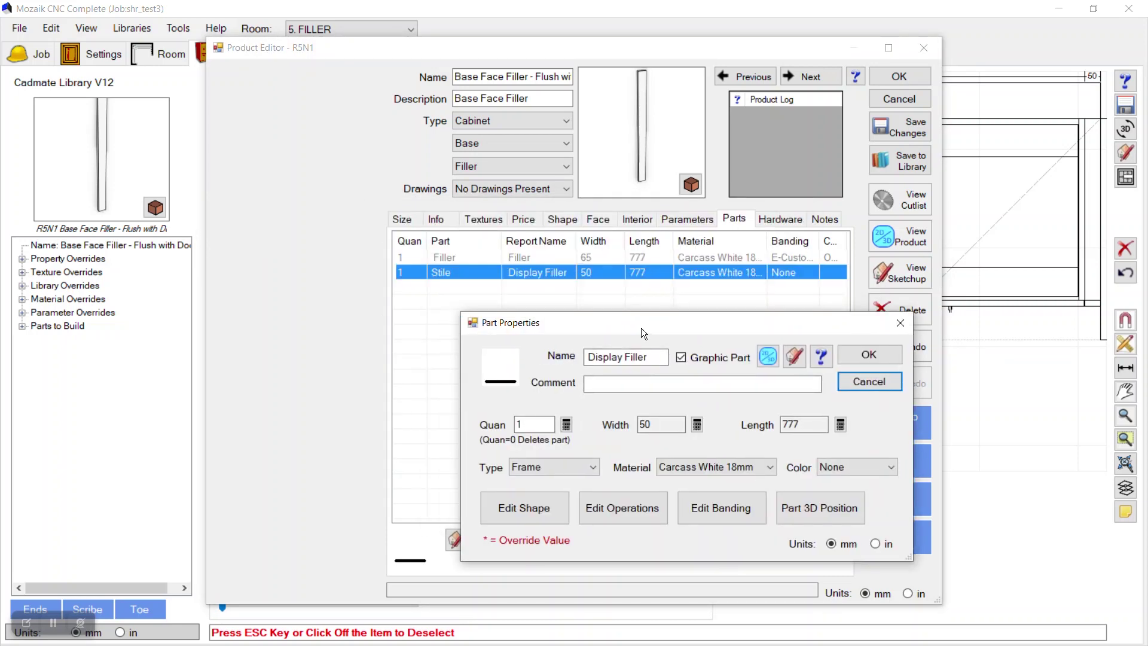
{"action": "left_click", "coordinate": [591, 467]}
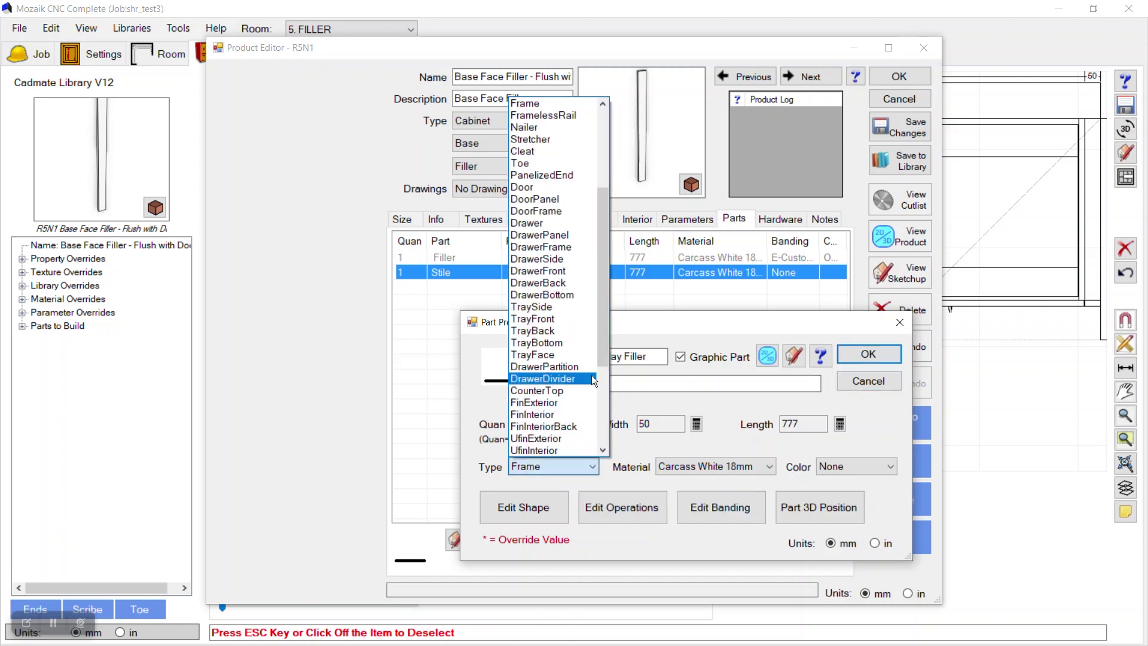
{"action": "left_click_drag", "start_coordinate": [604, 351], "coordinate": [605, 435]}
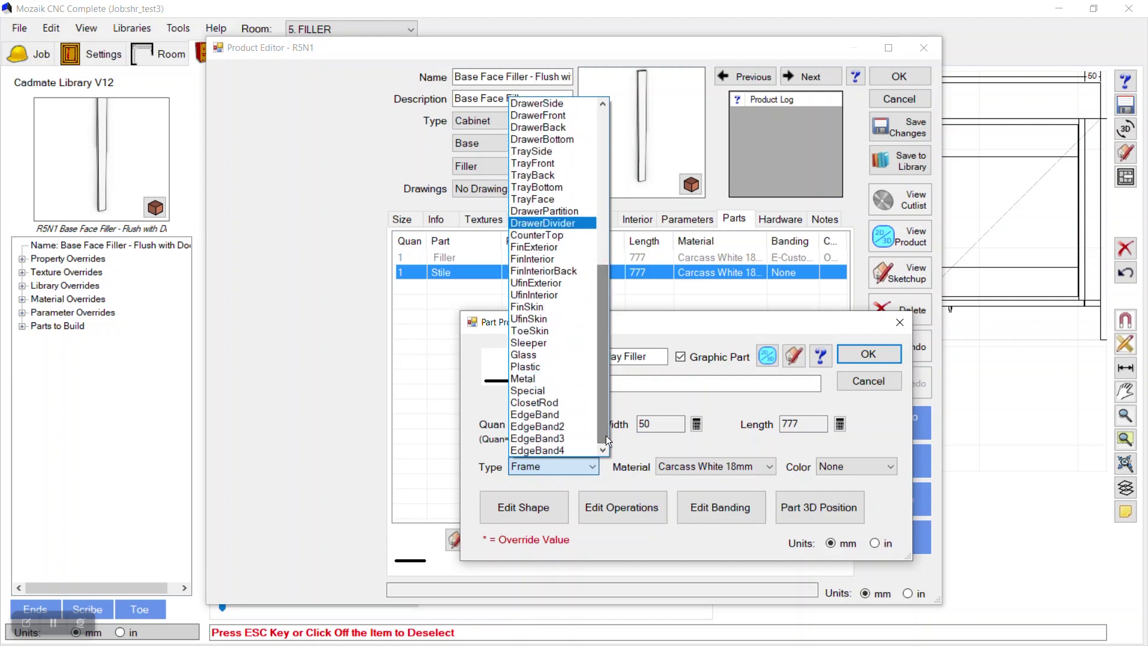
{"action": "left_click", "coordinate": [537, 250]}
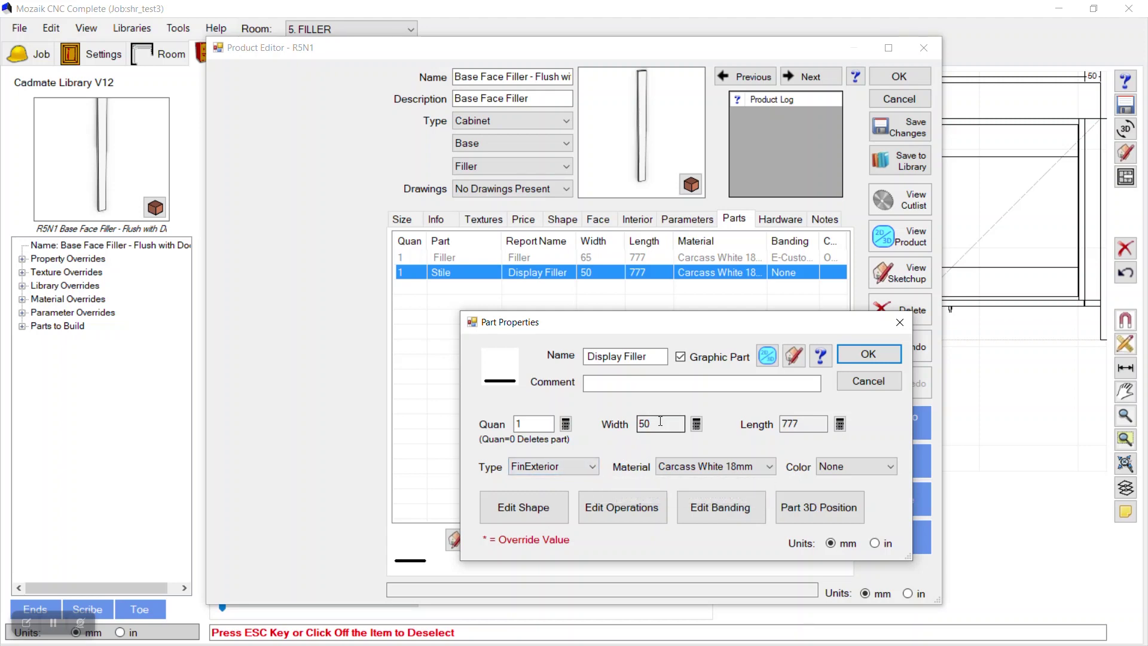
{"action": "left_click", "coordinate": [858, 357]}
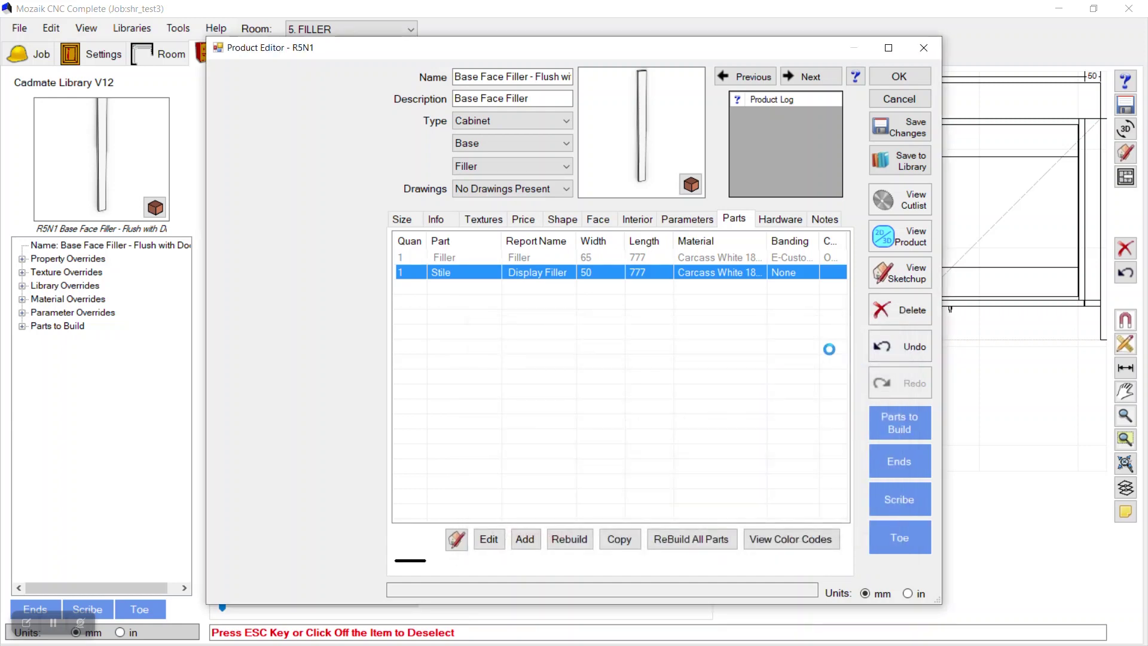
Set the 65 mm Filler part's type to Frame, then preview the filler product alone.
{"action": "double_click", "coordinate": [583, 258]}
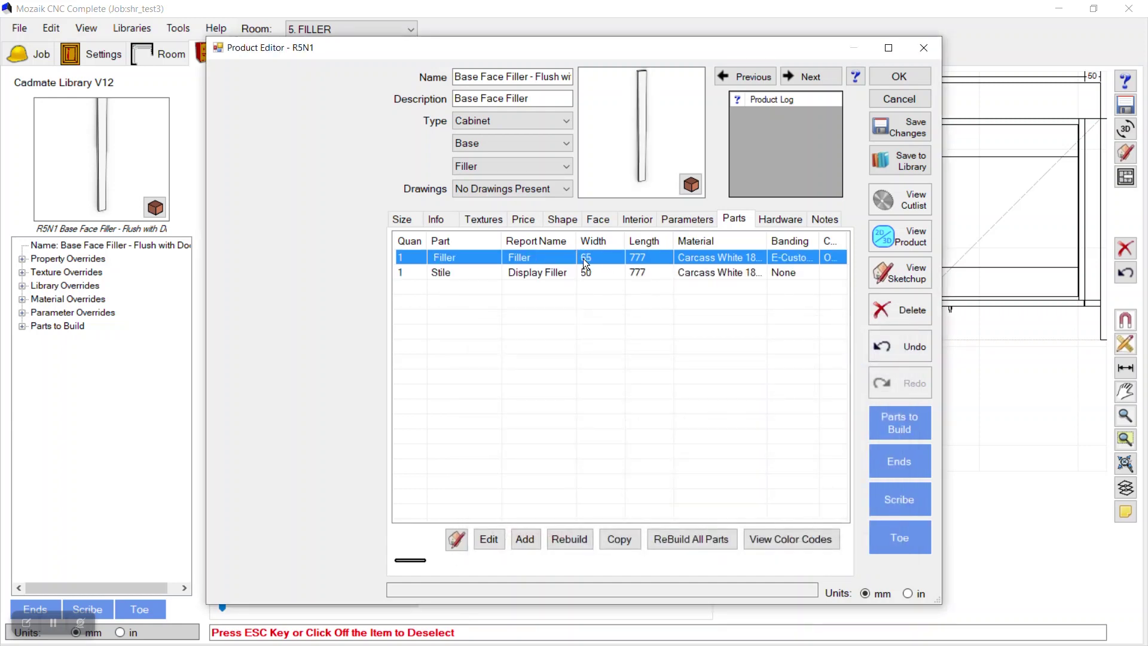
{"action": "left_click", "coordinate": [447, 350]}
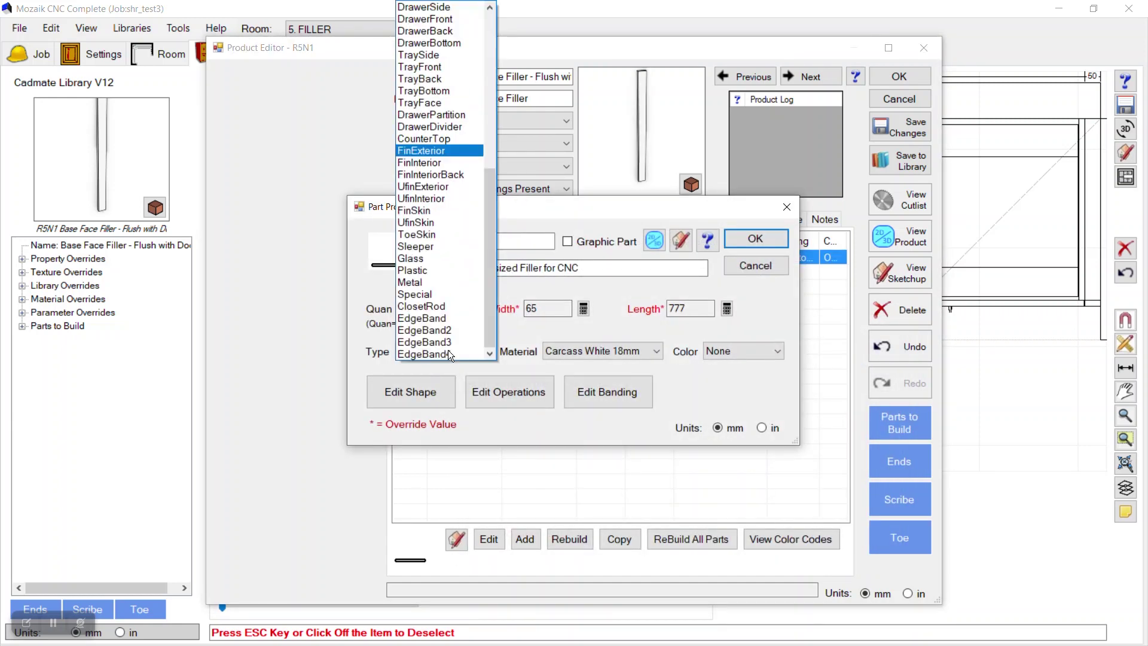
{"action": "scroll", "coordinate": [433, 149], "scroll_direction": "up", "scroll_amount": 9}
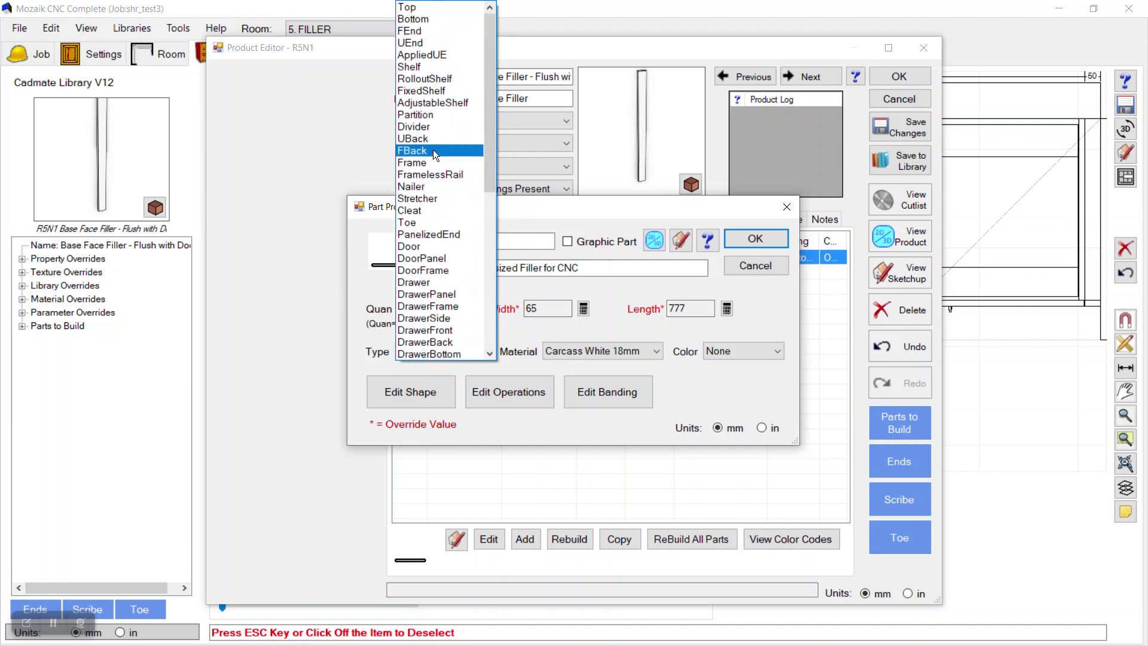
{"action": "left_click", "coordinate": [418, 162]}
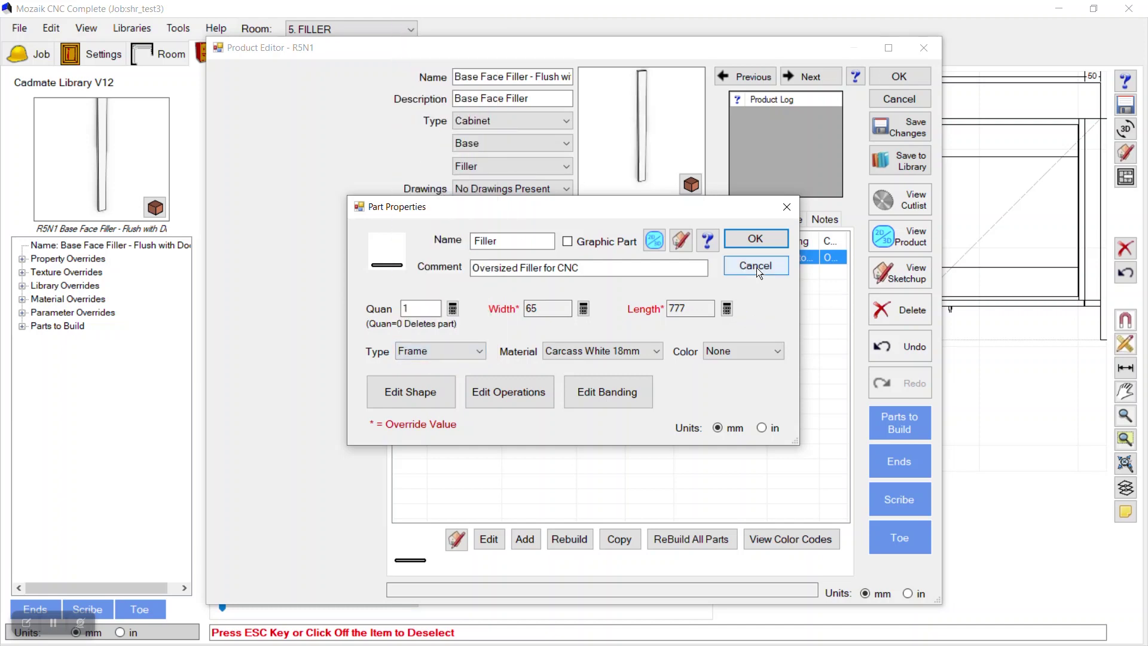
{"action": "left_click", "coordinate": [741, 239]}
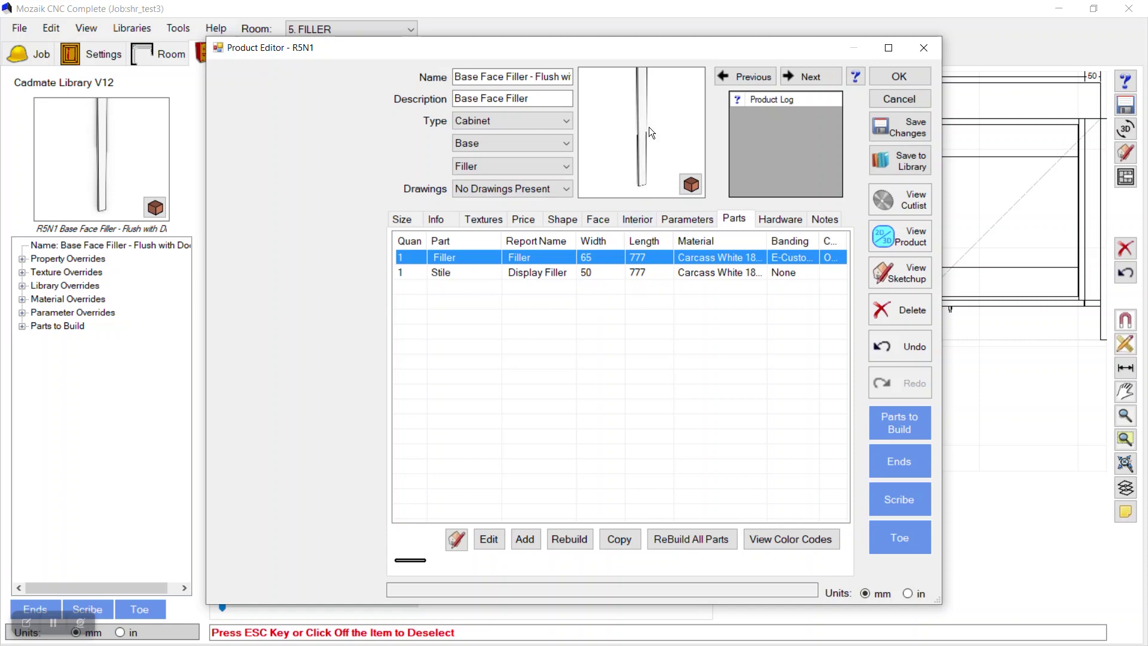
{"action": "left_click", "coordinate": [898, 238]}
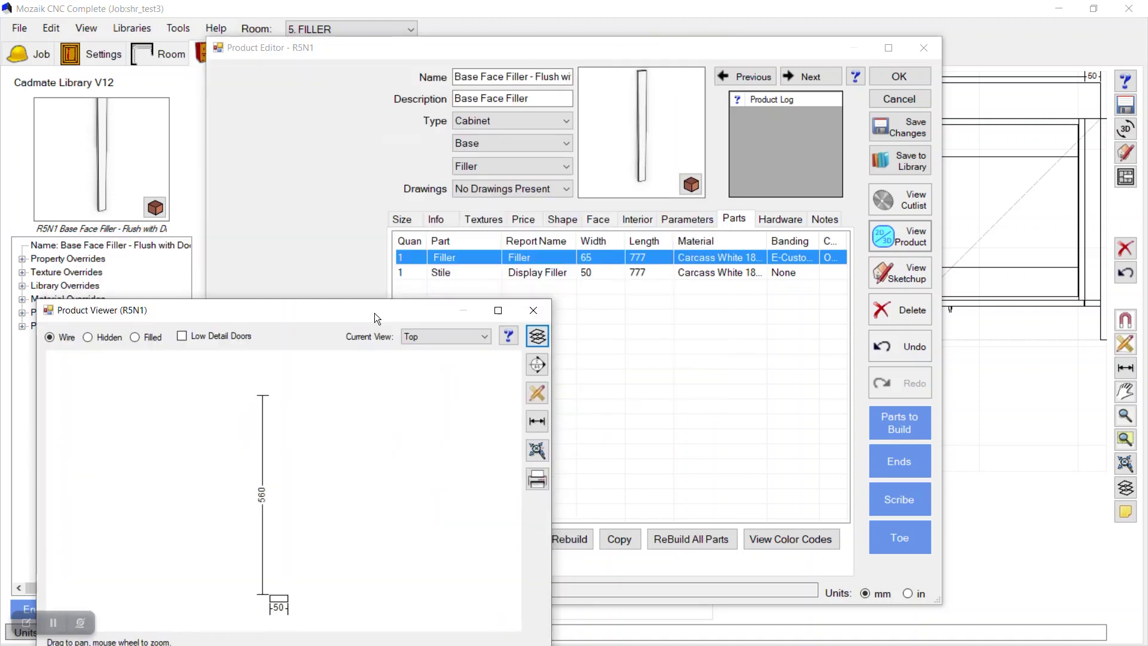
{"action": "left_click", "coordinate": [533, 311]}
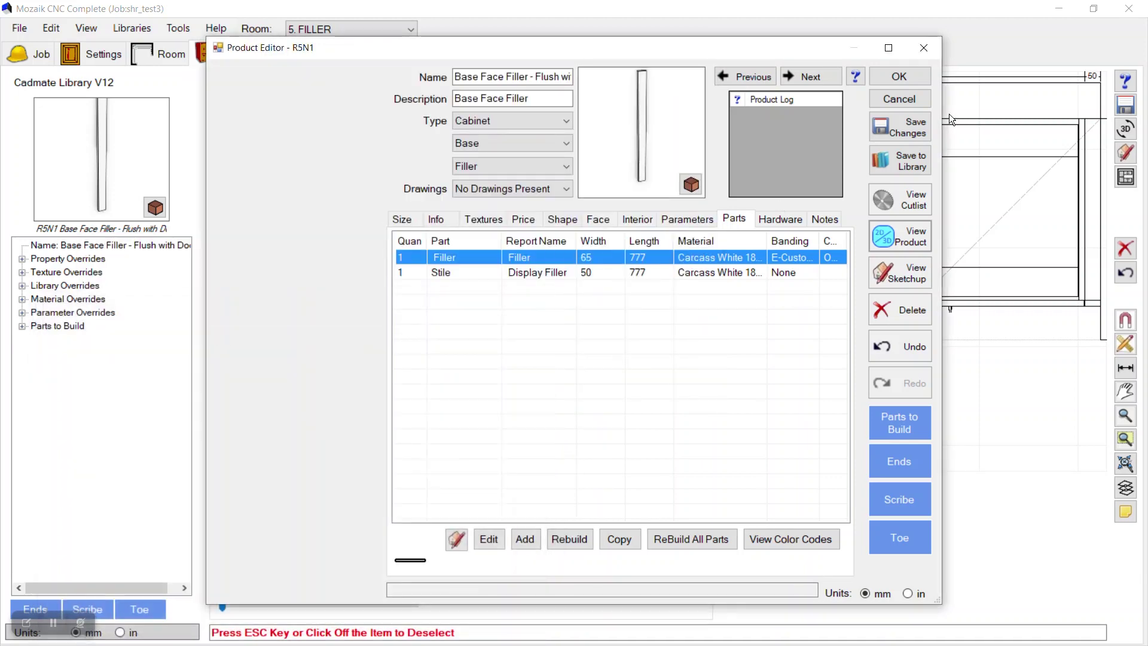
Return to the FILLER room and select the face filler in the Wall #2 elevation.
{"action": "left_click", "coordinate": [899, 76]}
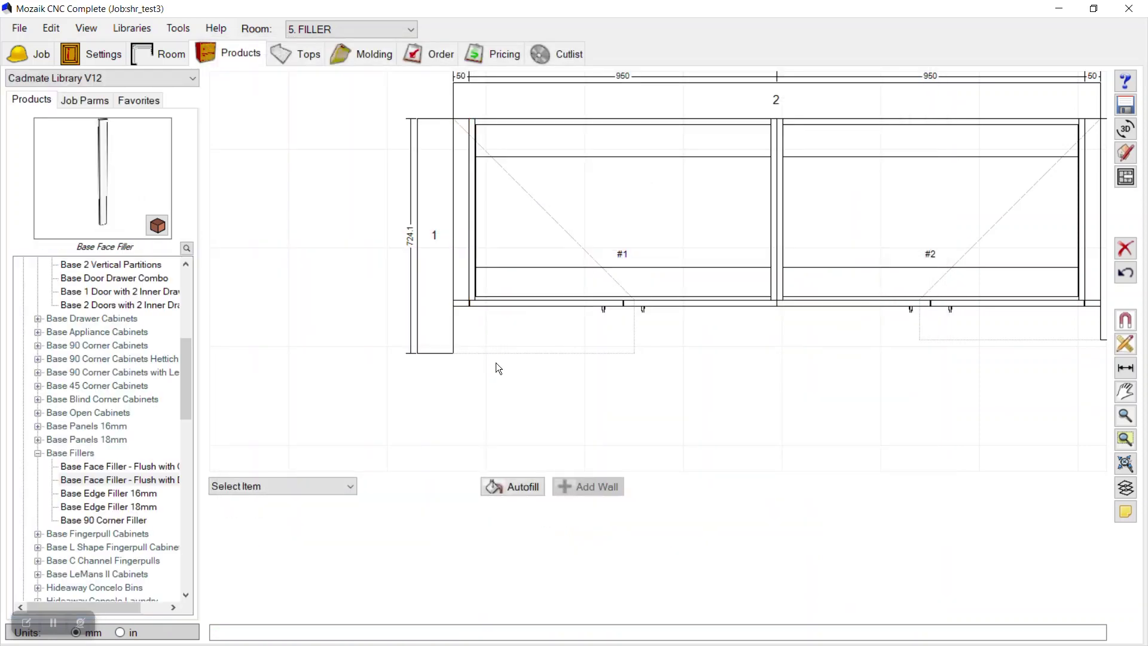
{"action": "left_click", "coordinate": [464, 302]}
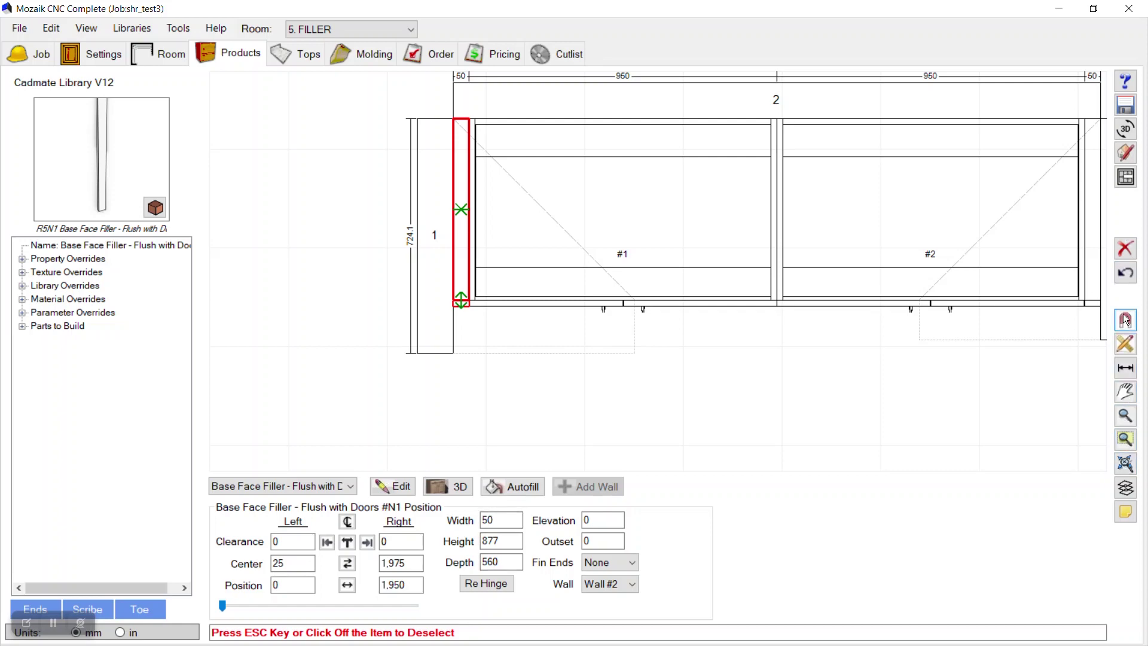
{"action": "left_click", "coordinate": [1125, 177]}
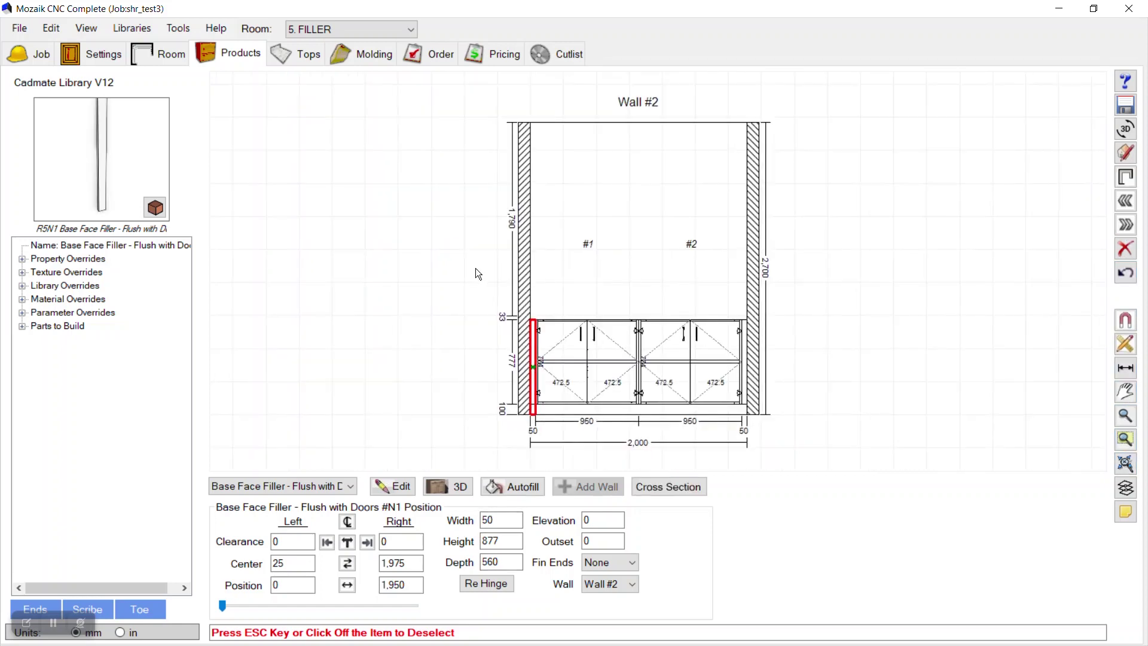
{"action": "scroll", "coordinate": [614, 425], "scroll_direction": "up", "scroll_amount": 3}
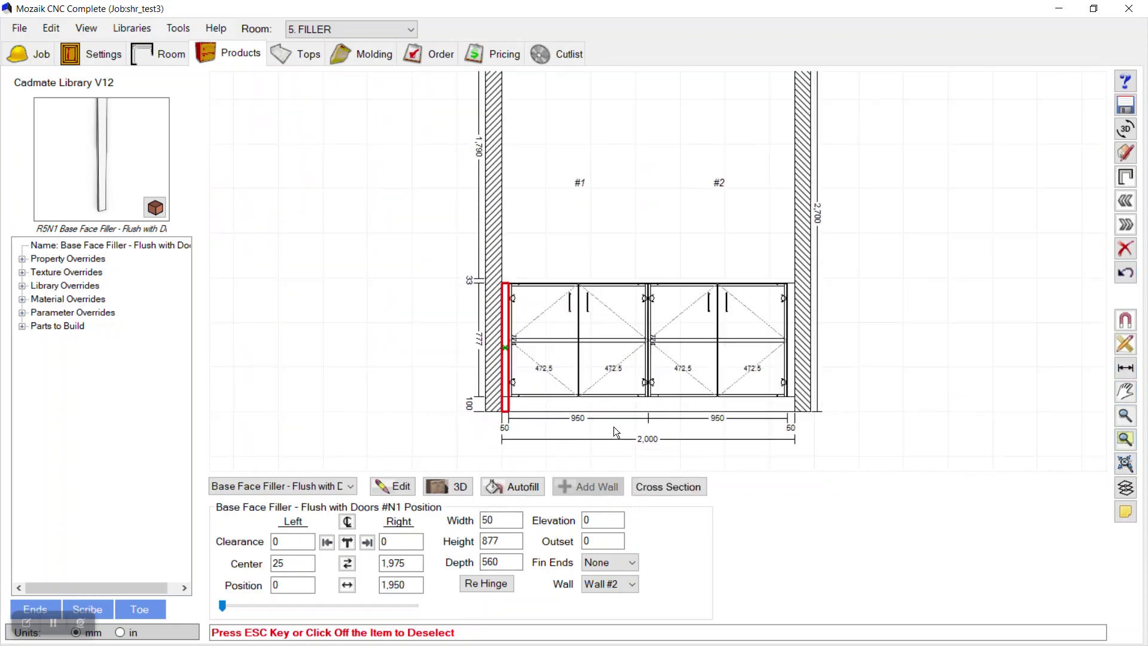
{"action": "left_click", "coordinate": [298, 358]}
{"action": "left_click", "coordinate": [454, 359]}
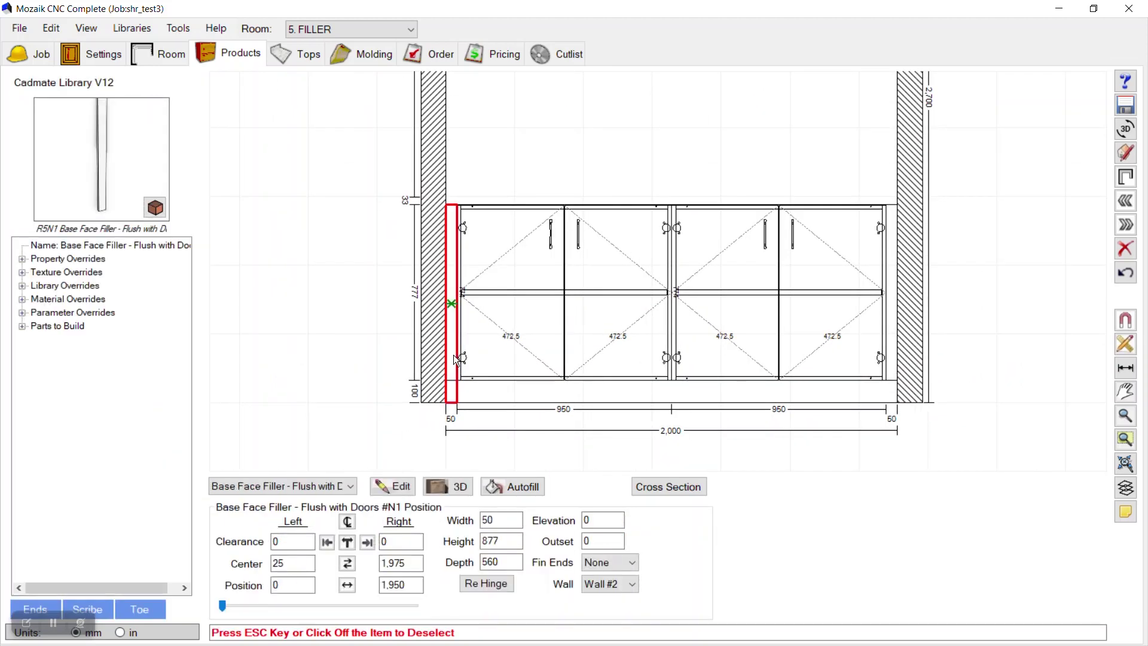
Change the filler width from 50 to 30 mm, stretching from the right side.
{"action": "left_click", "coordinate": [499, 521]}
{"action": "key", "text": "BackSpace"}
{"action": "key", "text": "BackSpace"}
{"action": "type", "text": "30"}
{"action": "key", "text": "Return"}
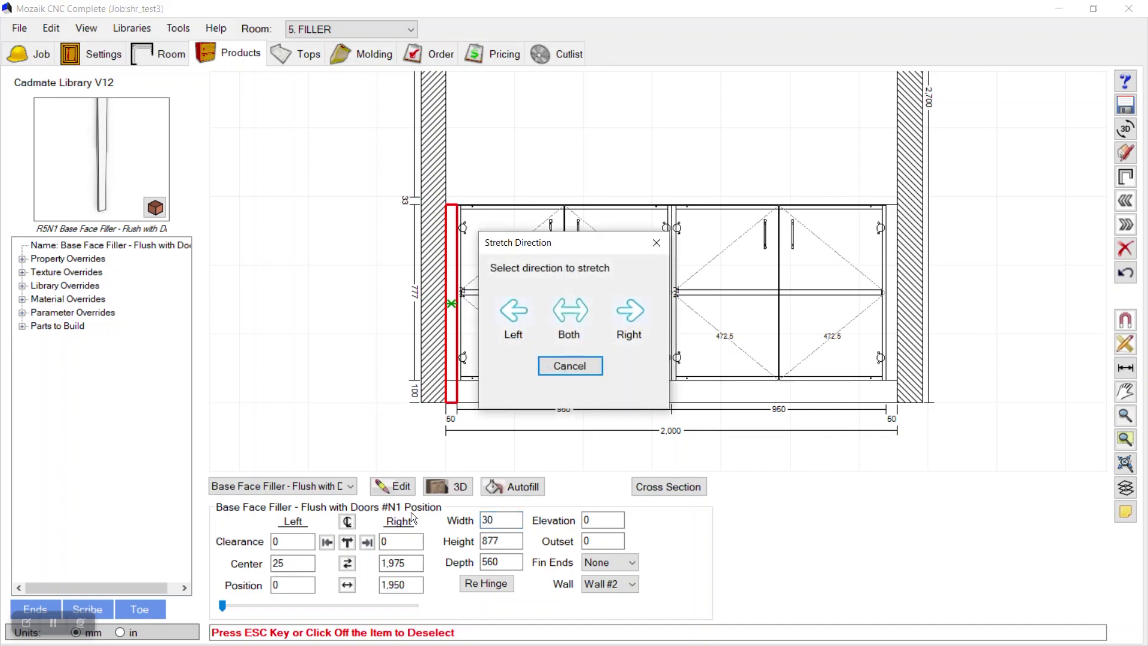
{"action": "left_click", "coordinate": [629, 321]}
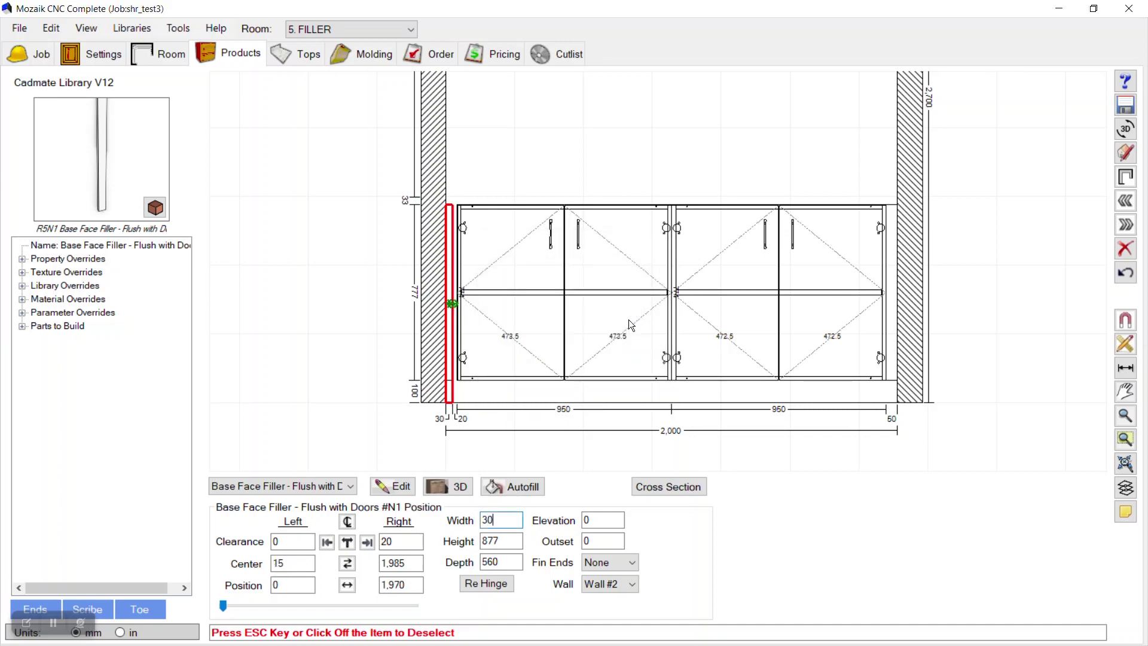
{"action": "left_click", "coordinate": [420, 436]}
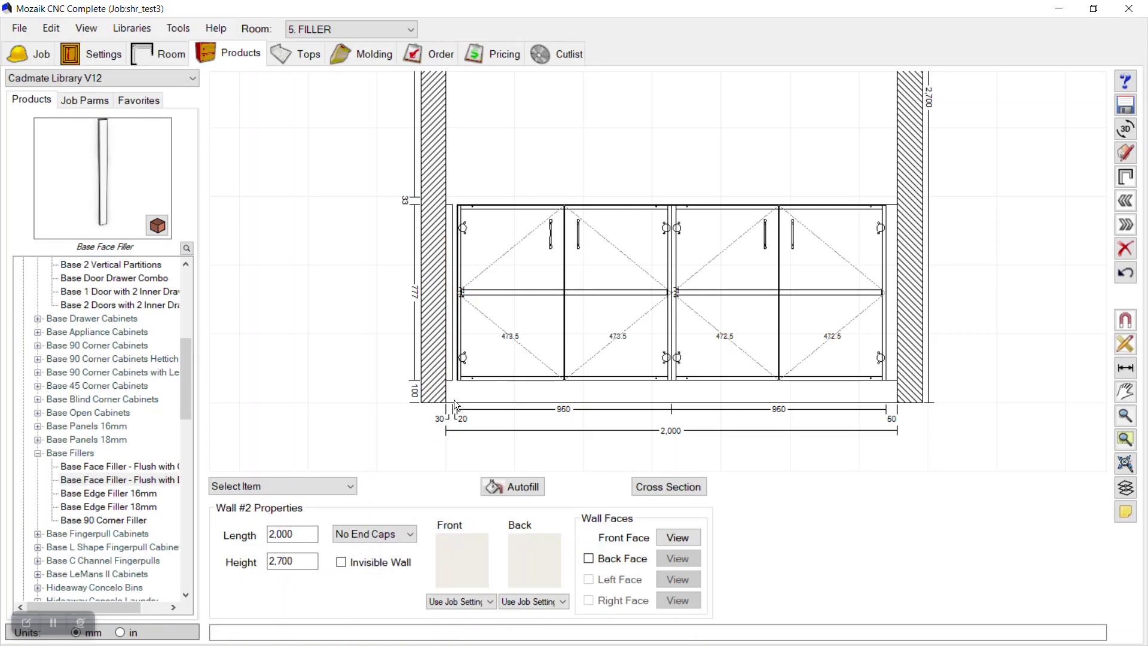
{"action": "left_click", "coordinate": [450, 362]}
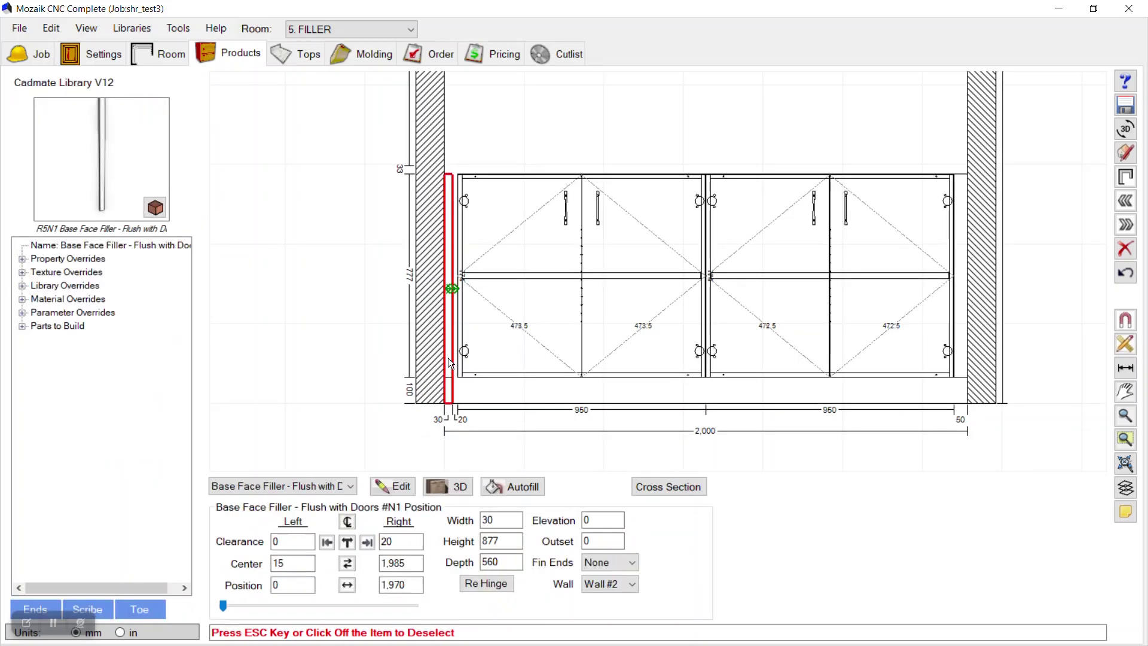
Show filler R5N1's parts list: Display Filler stile 30 wide, Filler part 65 wide.
{"action": "left_click", "coordinate": [399, 487]}
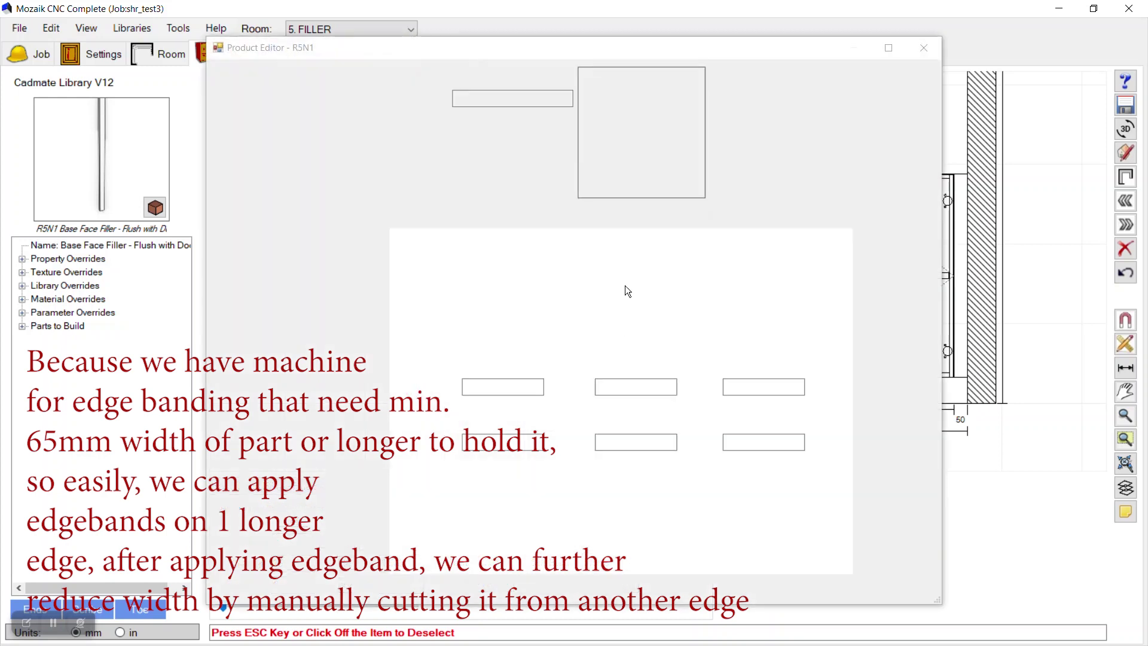
{"action": "left_click", "coordinate": [741, 220]}
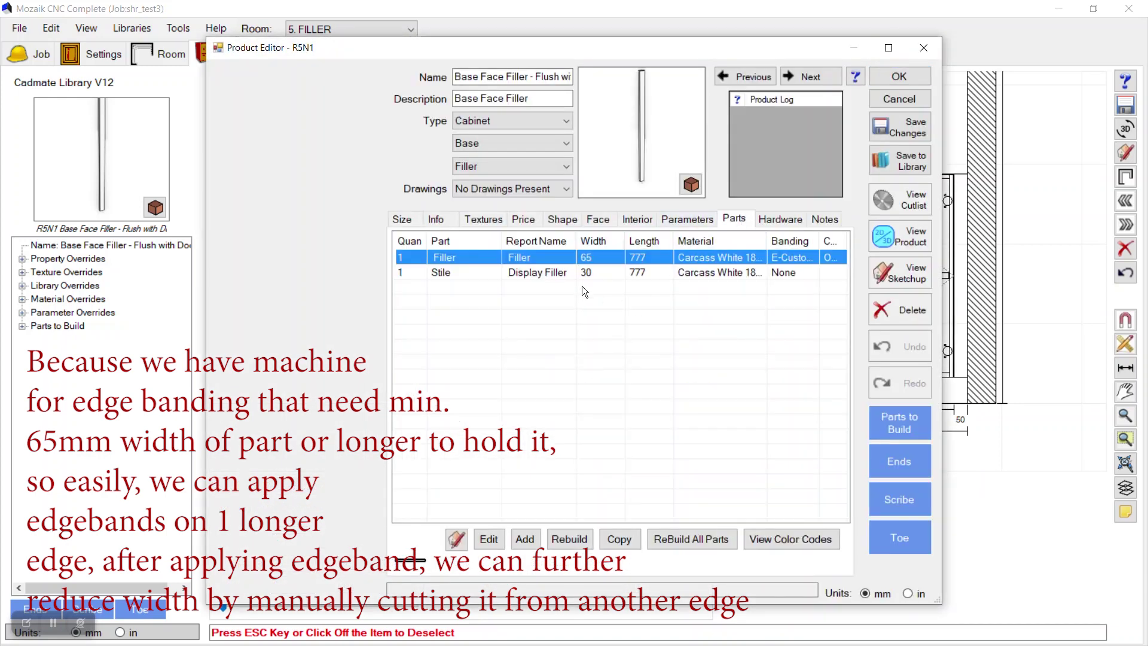